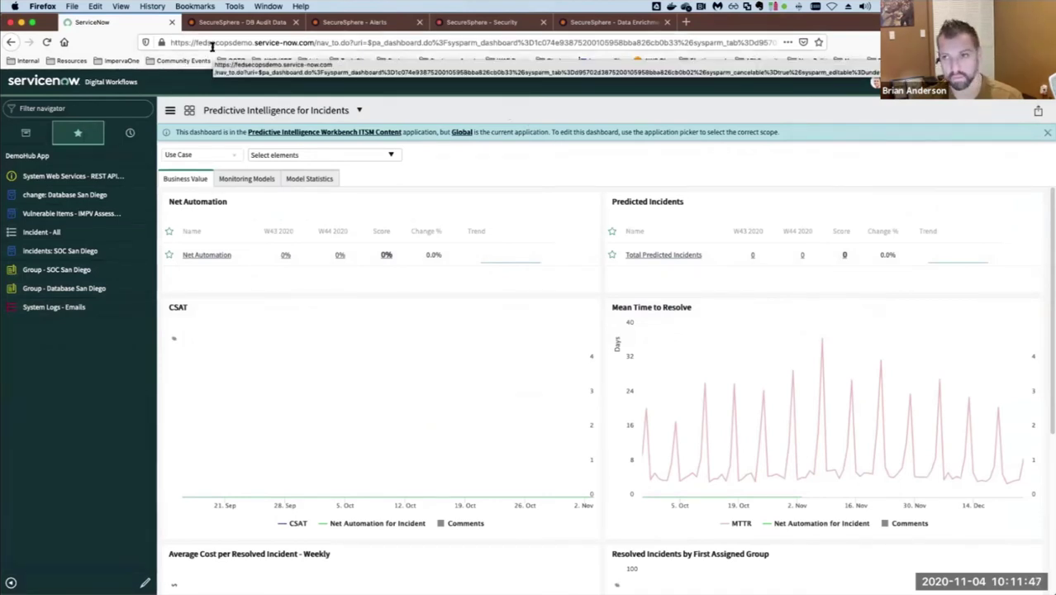
# Step: Open the change requests assigned to Database San Diego and start a new change request of type Normal
pyautogui.click(62, 197)
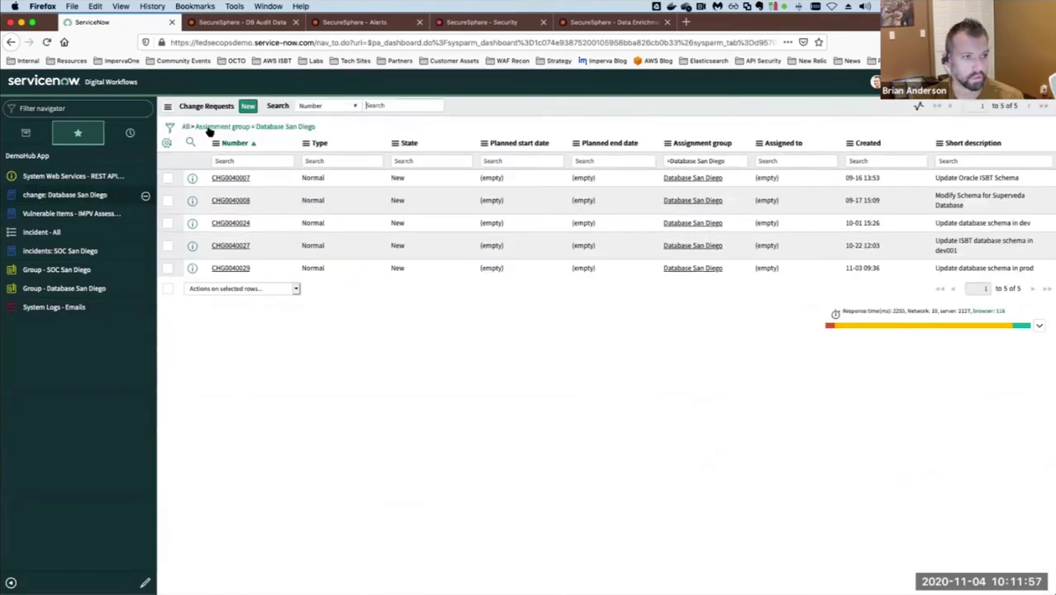
pyautogui.click(248, 107)
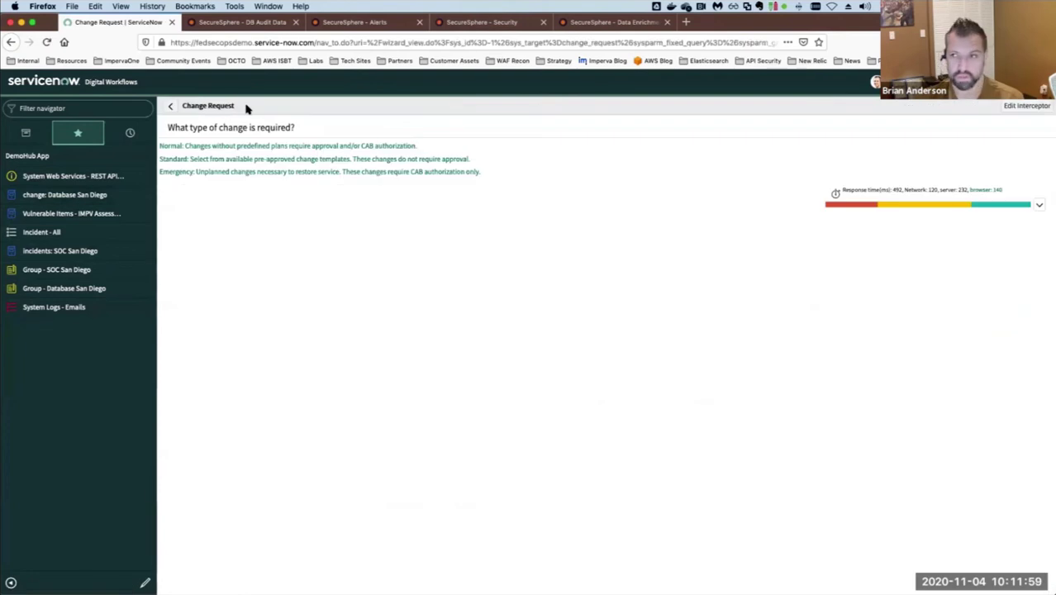
pyautogui.press('super+Tab')
pyautogui.press('super+Tab')
pyautogui.press('super+Tab')
pyautogui.press('super+Tab')
pyautogui.press('super+Tab')
pyautogui.press('super+Tab')
pyautogui.press('super+Tab')
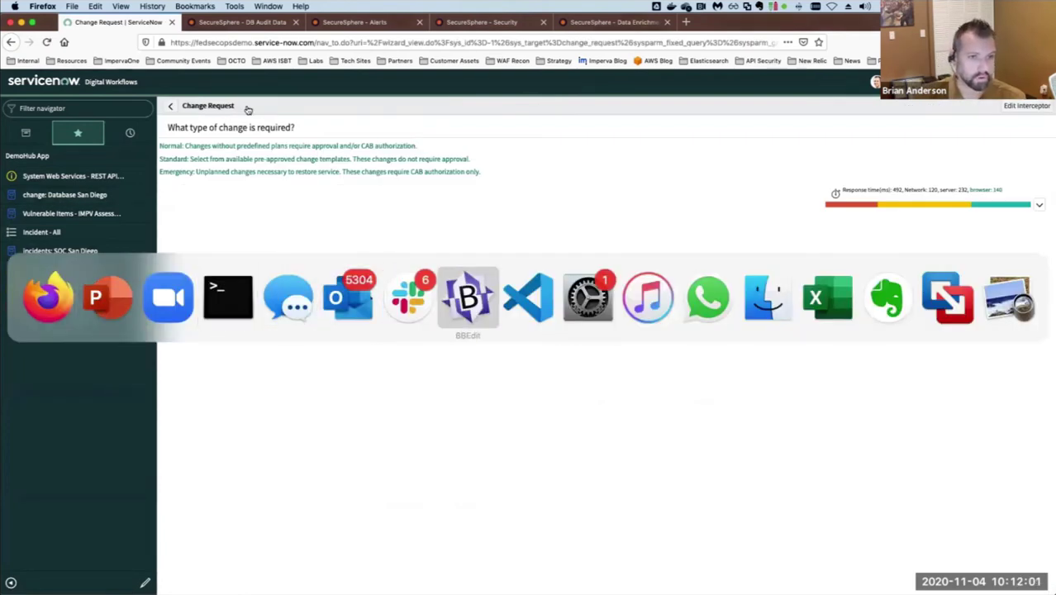
pyautogui.click(286, 147)
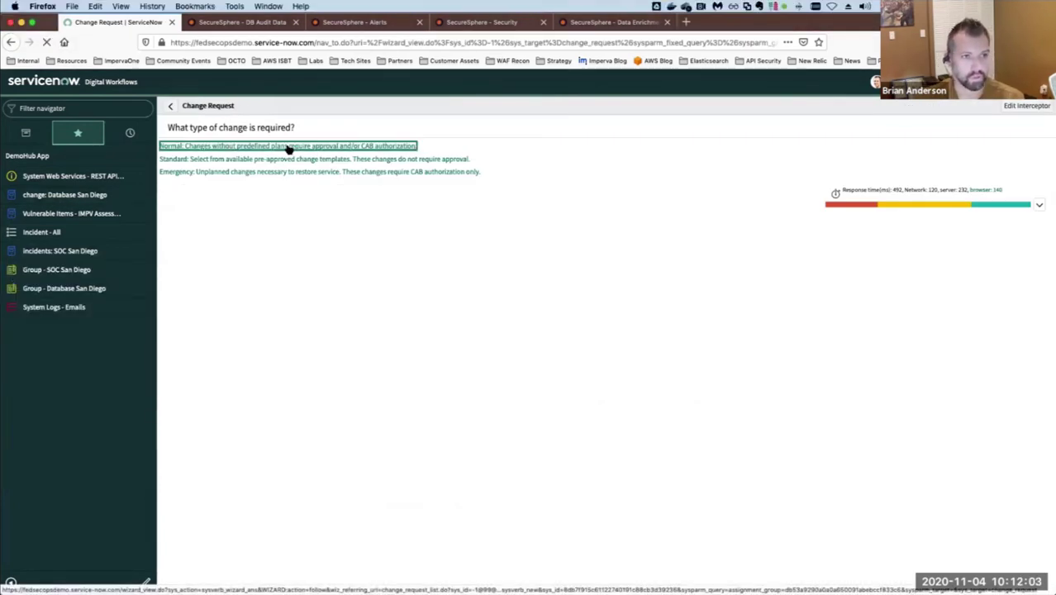
pyautogui.press('super+Tab')
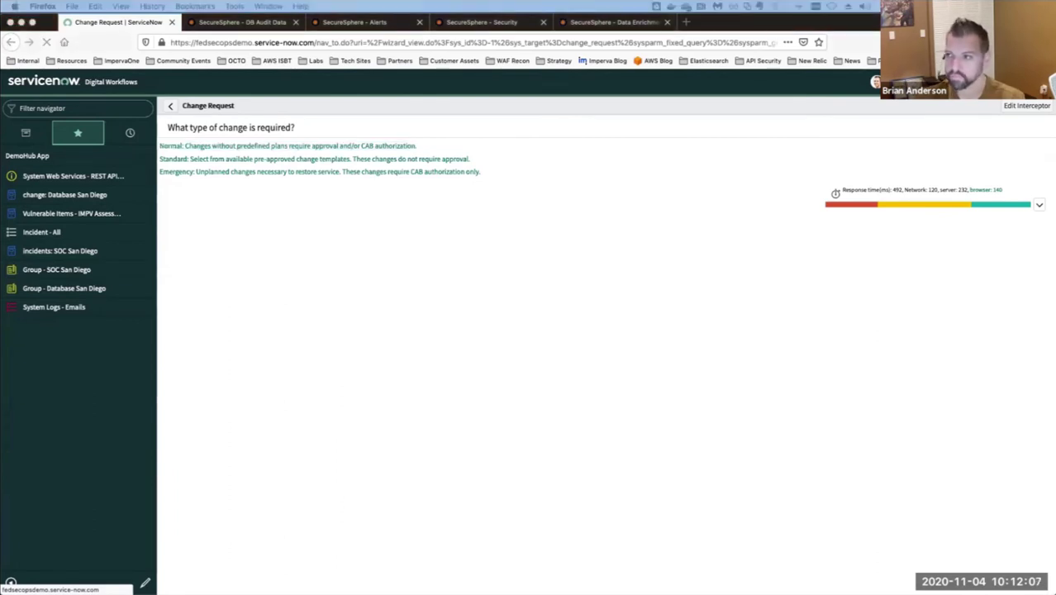
pyautogui.click(395, 147)
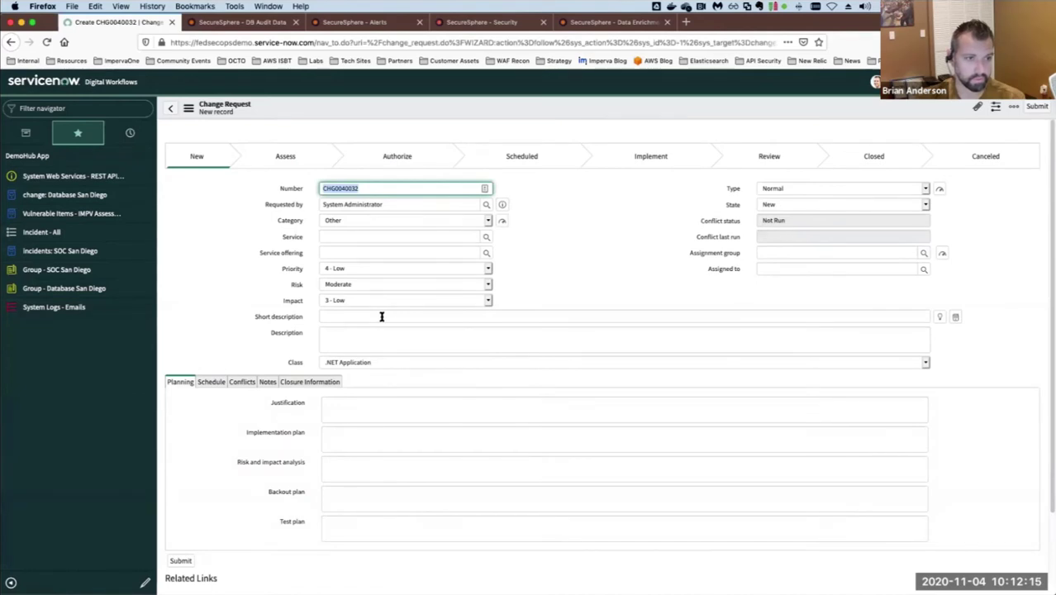
# Step: Enter "Update database schema in prod002" as the change request's short description
pyautogui.click(382, 315)
pyautogui.write('Update database schema in dev')
pyautogui.hotkey('alt', 'shift', 'Left')
pyautogui.write('stag')
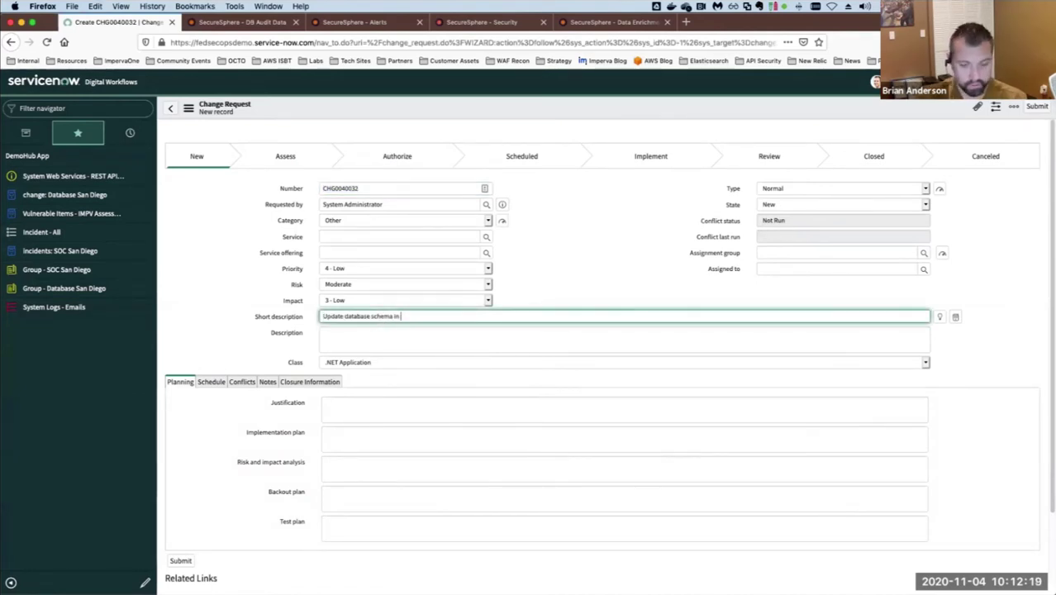
pyautogui.write('prod002')
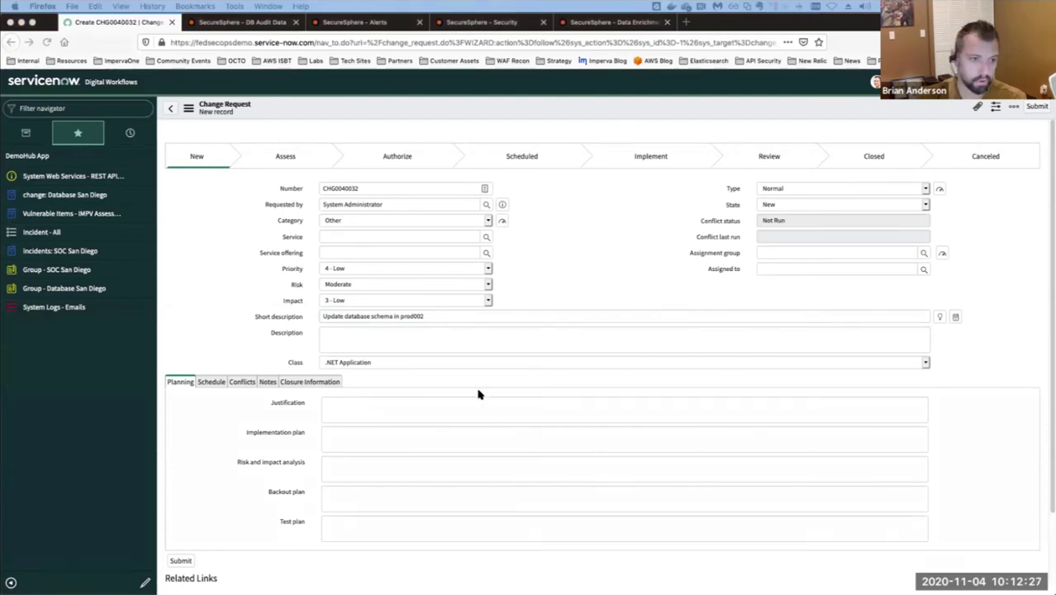
# Step: Fill in the description as "Add user table to database in prod on lab-mysql server."
pyautogui.click(457, 338)
pyautogui.write('Add user table to database in dev on lab-mysql server')
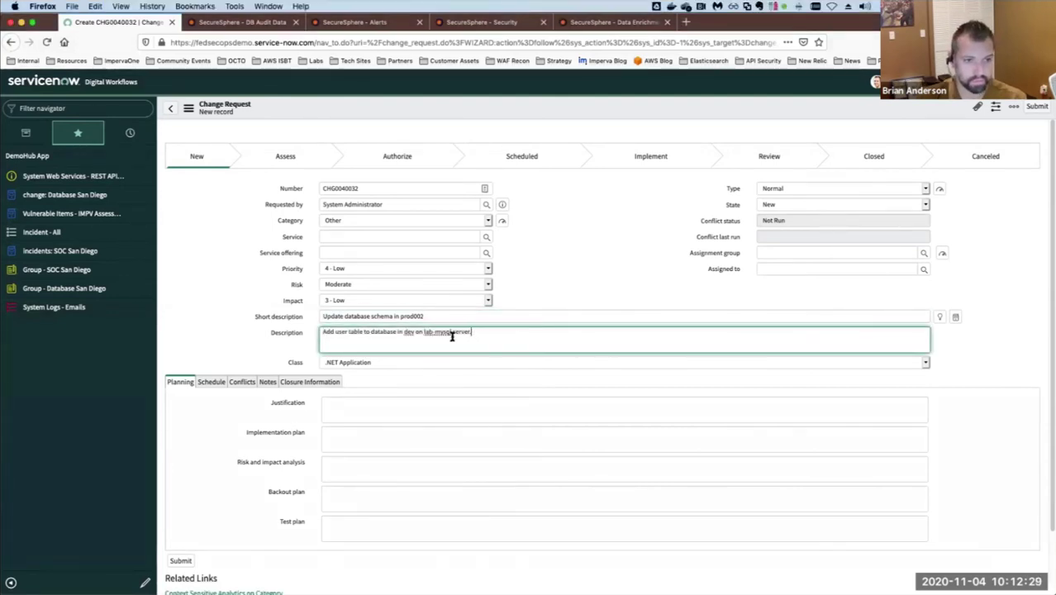
pyautogui.doubleClick(408, 333)
pyautogui.write('prod')
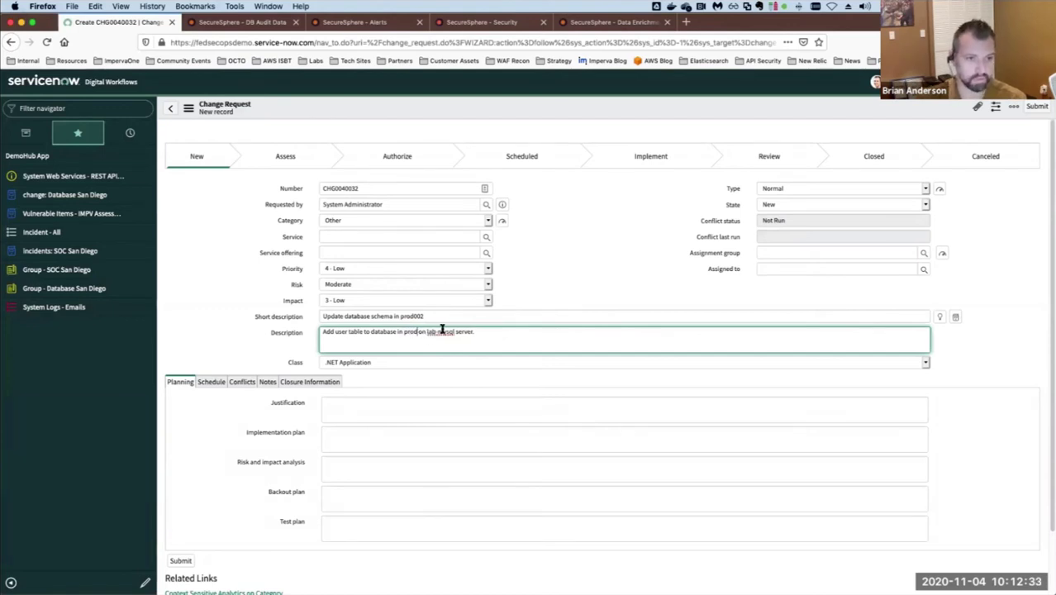
# Step: Set the change request's assignment group to Database San Diego
pyautogui.click(773, 251)
pyautogui.write('Sa')
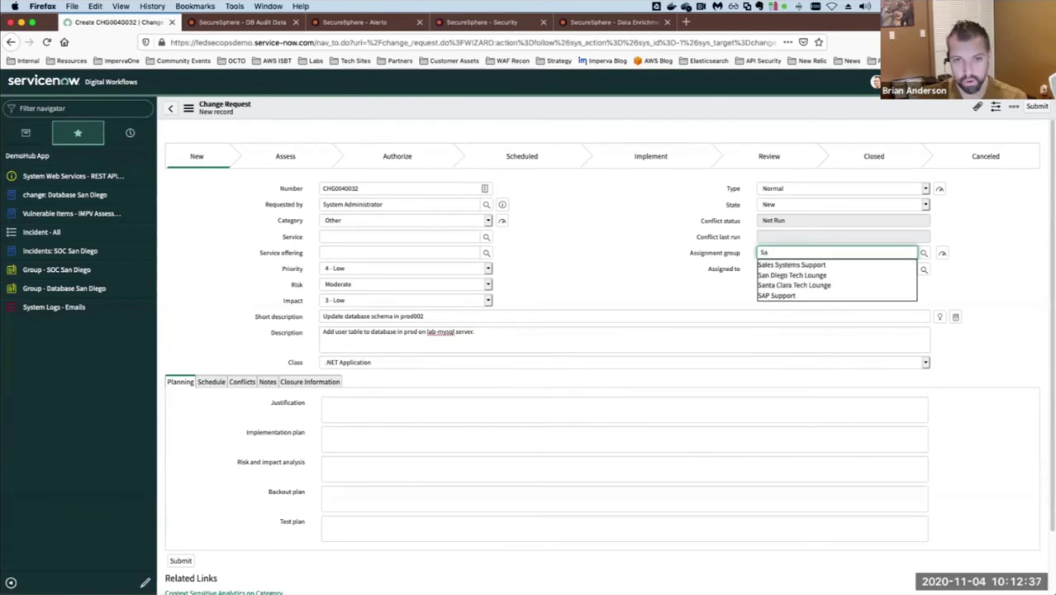
pyautogui.press('BackSpace')
pyautogui.press('BackSpace')
pyautogui.write('Da')
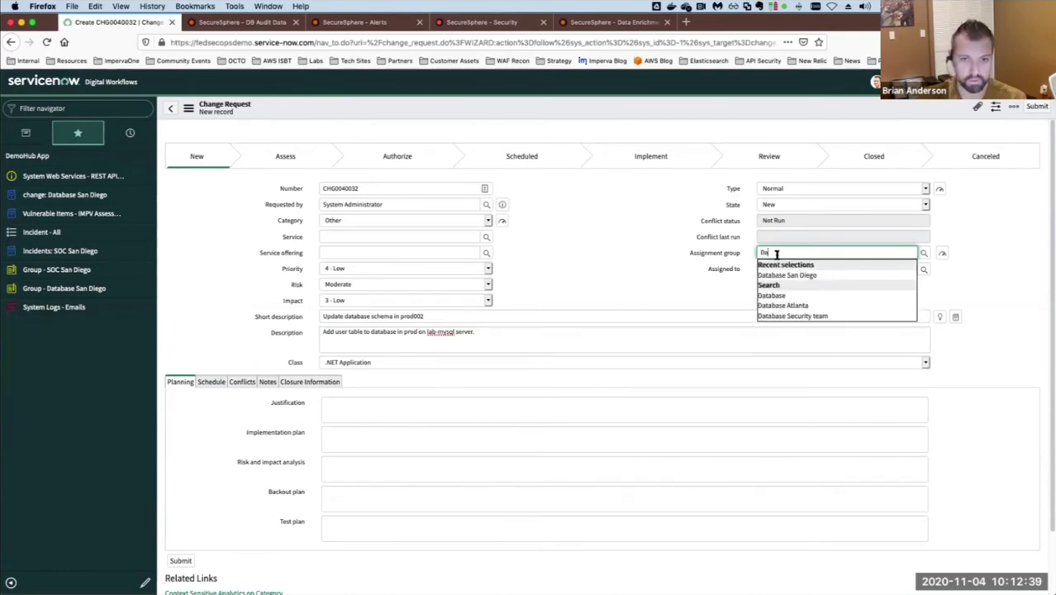
pyautogui.click(784, 275)
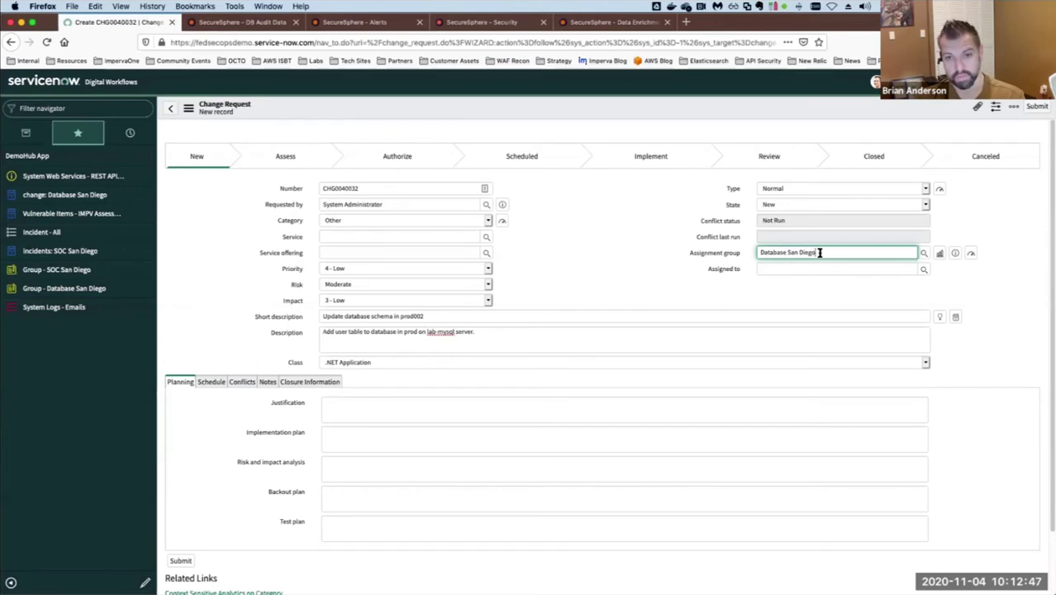
pyautogui.moveTo(818, 252); pyautogui.dragTo(755, 253)
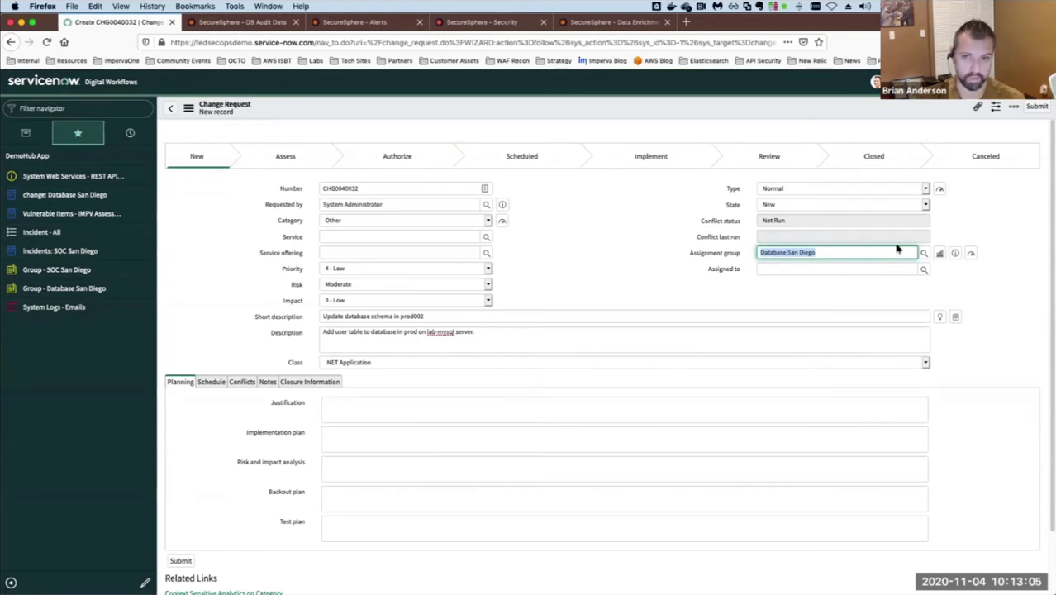
pyautogui.click(970, 219)
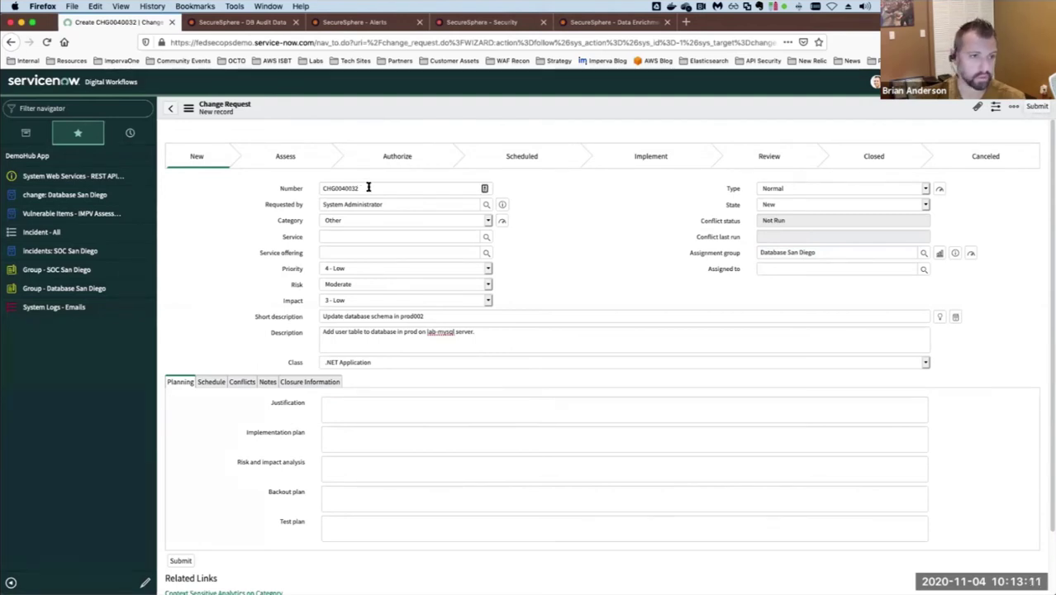
# Step: Select the new change request's number for reference and submit the record
pyautogui.click(287, 186)
pyautogui.moveTo(356, 187); pyautogui.dragTo(317, 186)
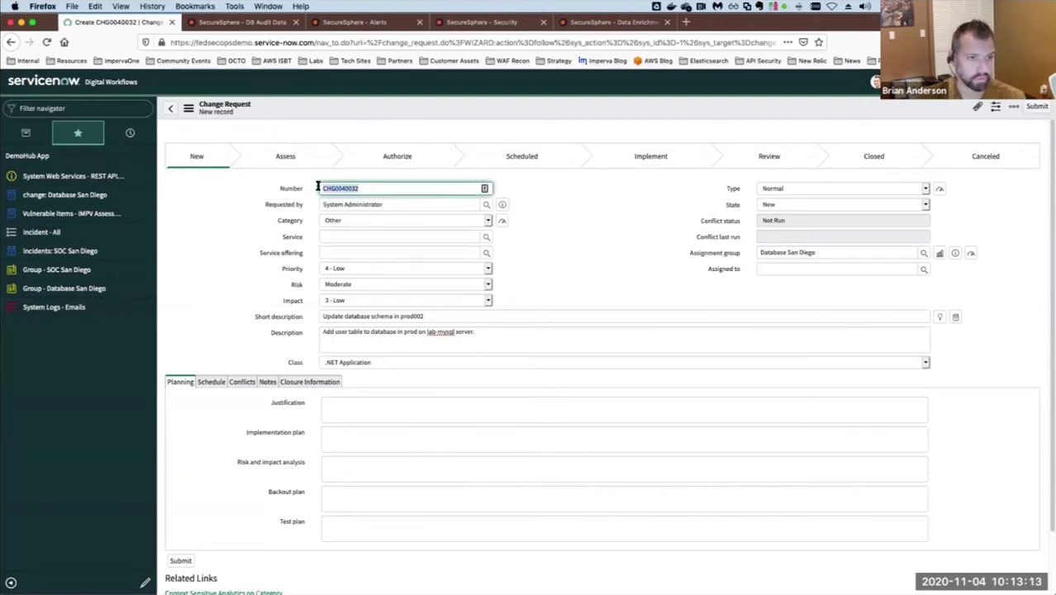
pyautogui.click(1036, 107)
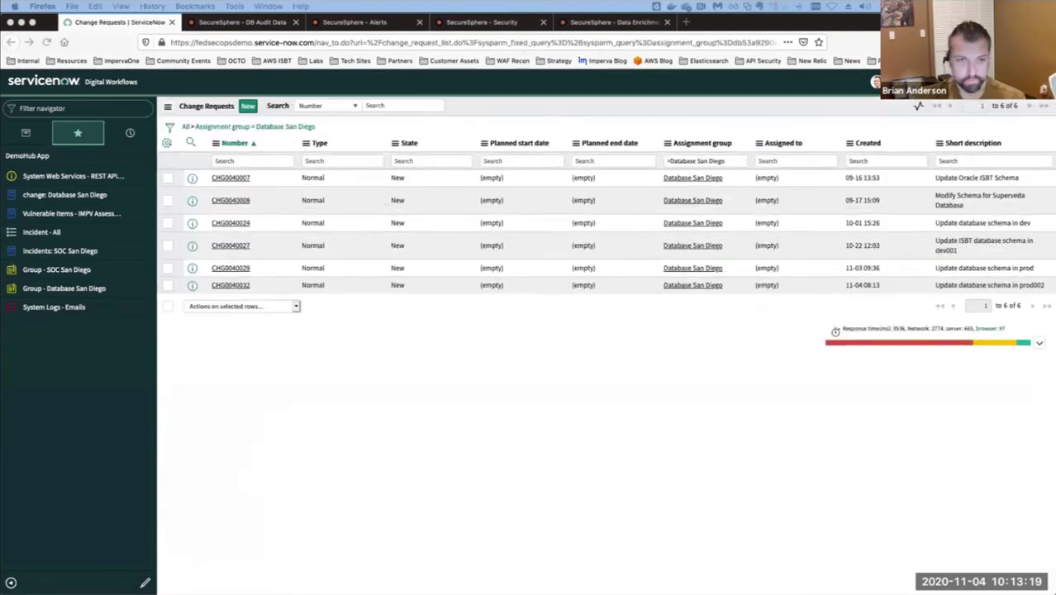
pyautogui.press('super+Tab')
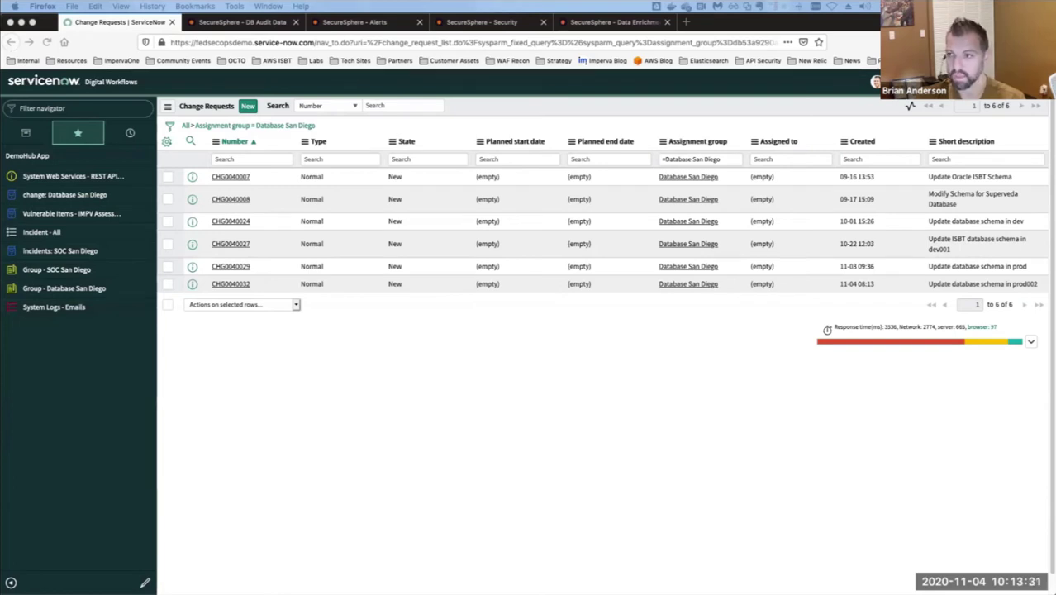
pyautogui.click(680, 396)
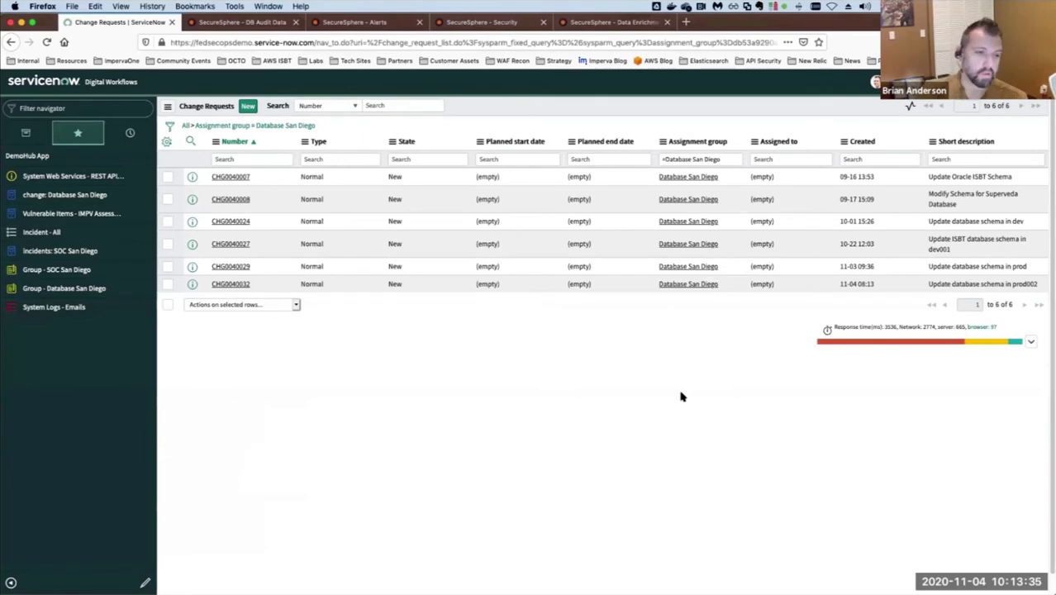
pyautogui.press('super+Tab')
pyautogui.press('super+Tab')
pyautogui.press('super+Tab')
pyautogui.press('super+Tab')
pyautogui.press('super+Tab')
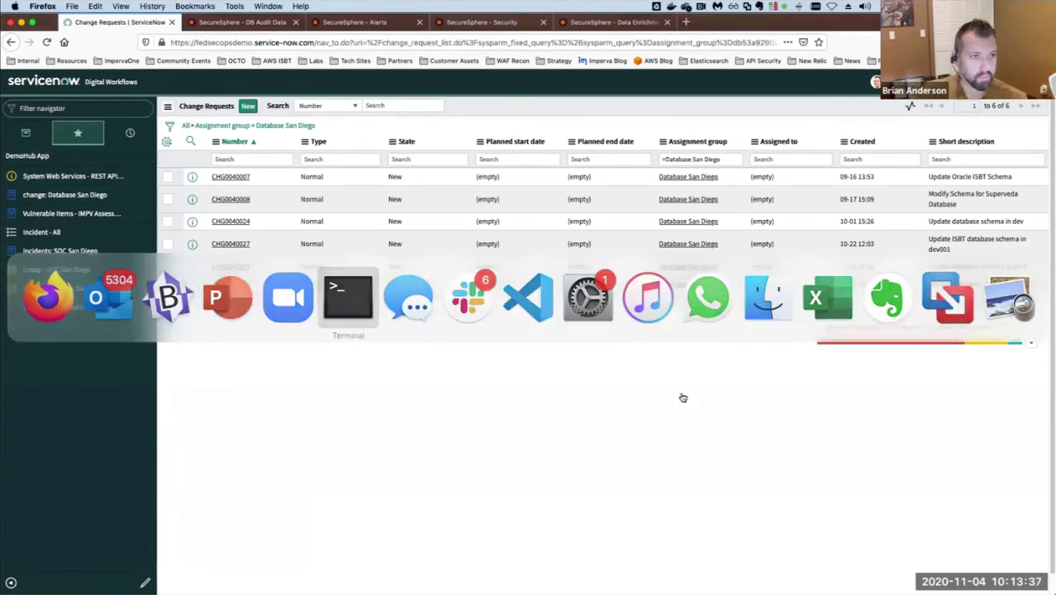
pyautogui.press('Up')
pyautogui.press('Down')
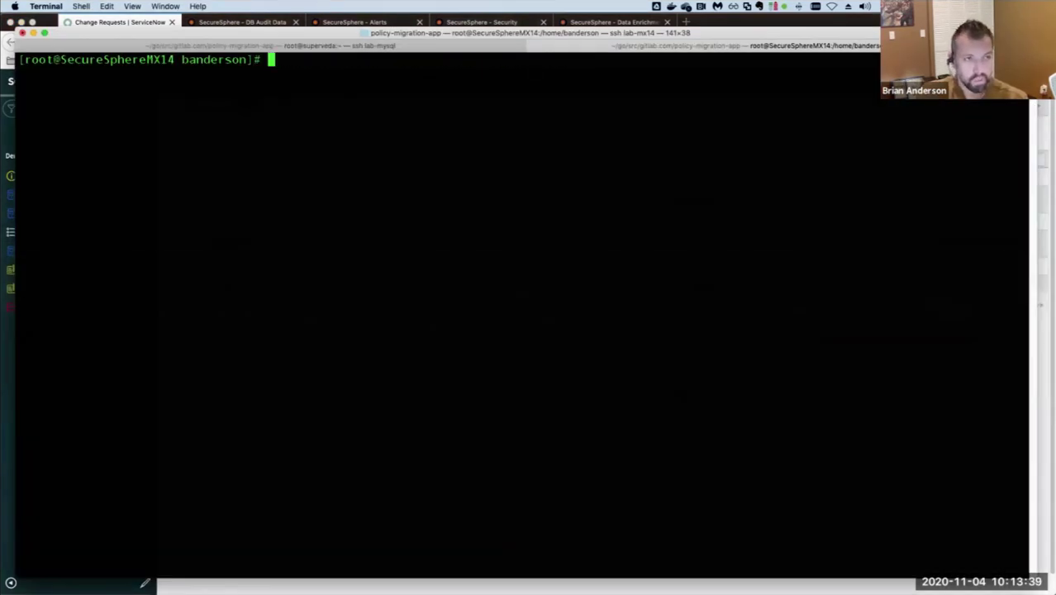
# Step: Open SecureSphere's Global Objects page in a new browser tab and place that tab ahead of DB Audit Data
pyautogui.click(242, 23)
pyautogui.moveTo(346, 85)
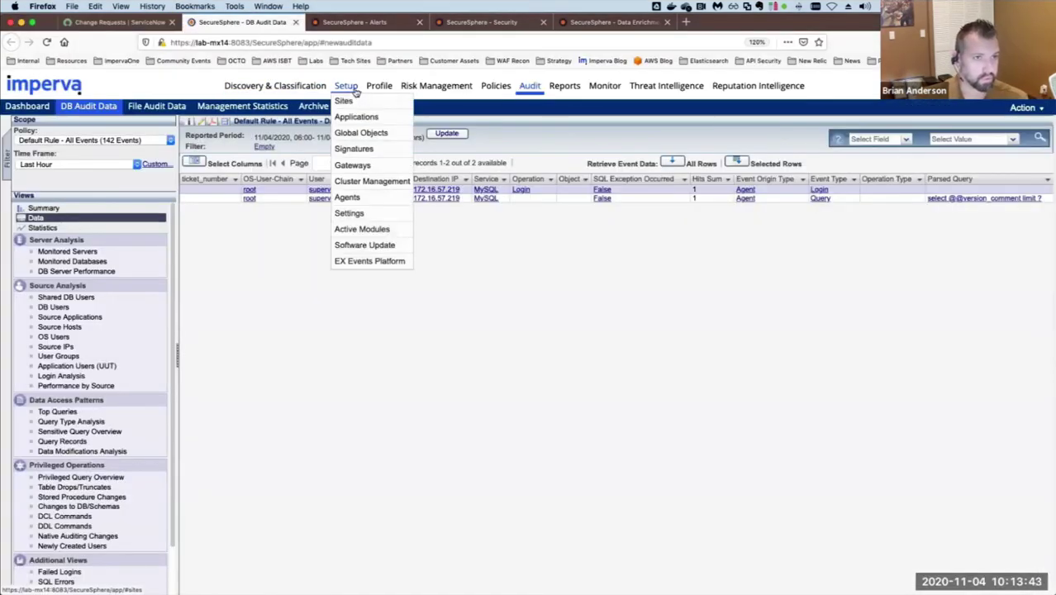
pyautogui.rightClick(352, 137)
pyautogui.click(364, 137)
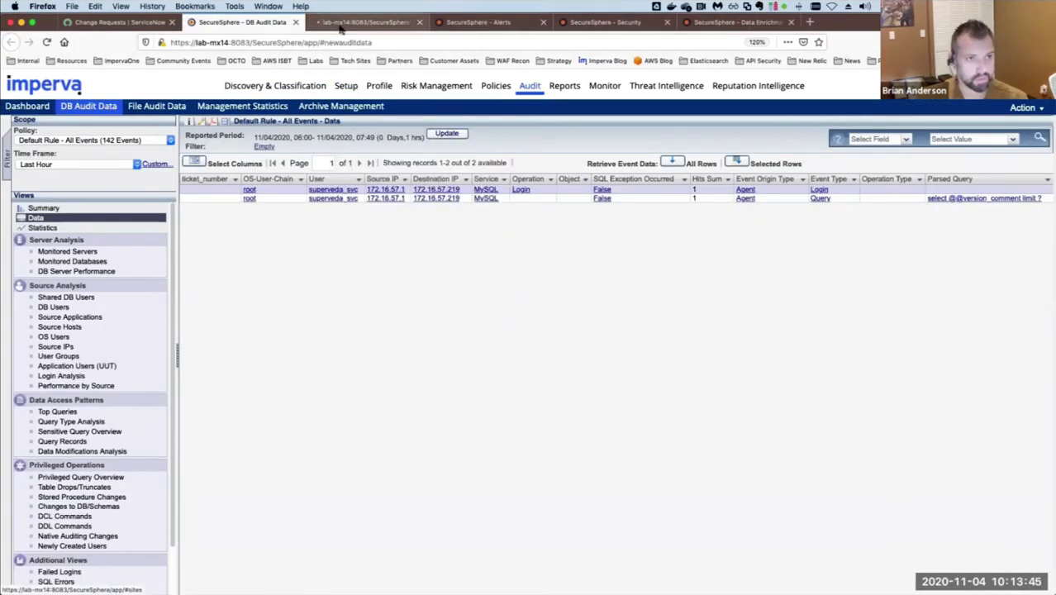
pyautogui.click(323, 25)
pyautogui.moveTo(322, 24); pyautogui.dragTo(236, 23)
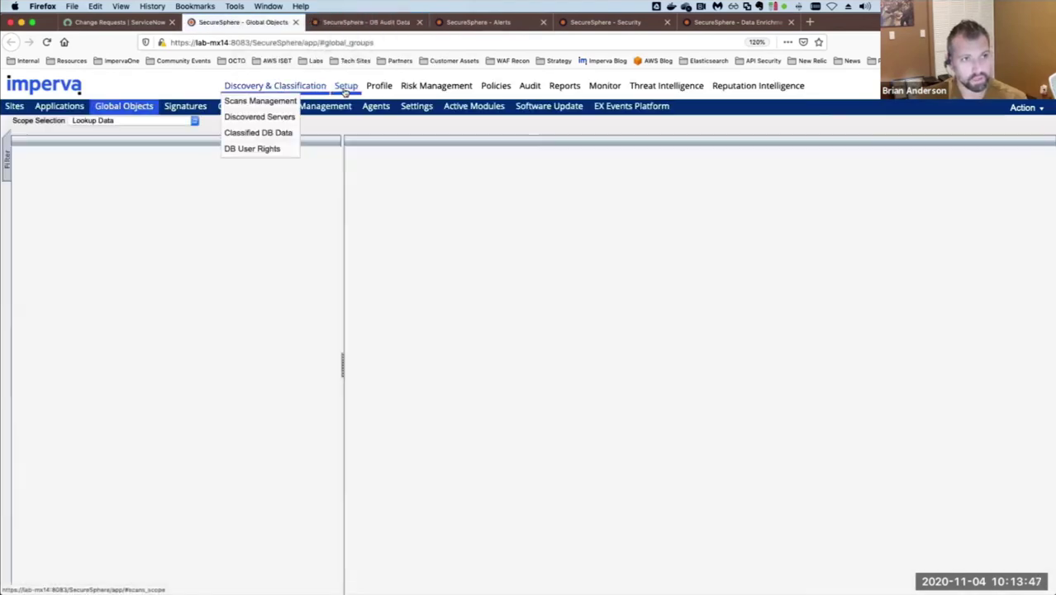
# Step: Examine the servicenow_tickets lookup data set in Global Objects and compare its entries with ServiceNow's change requests list
pyautogui.moveTo(345, 89)
pyautogui.click(347, 132)
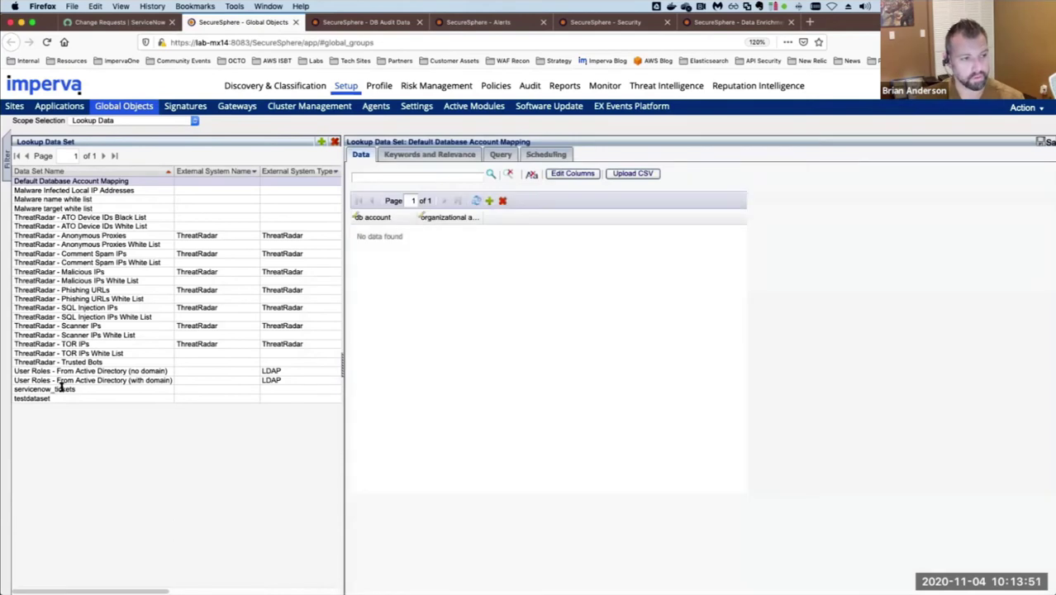
pyautogui.click(61, 389)
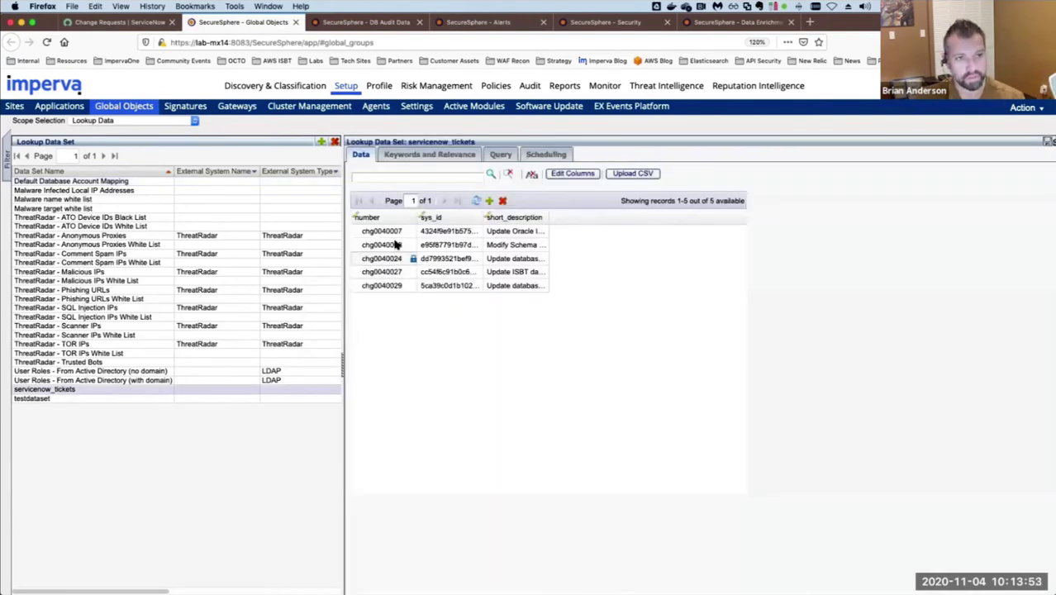
pyautogui.moveTo(345, 87)
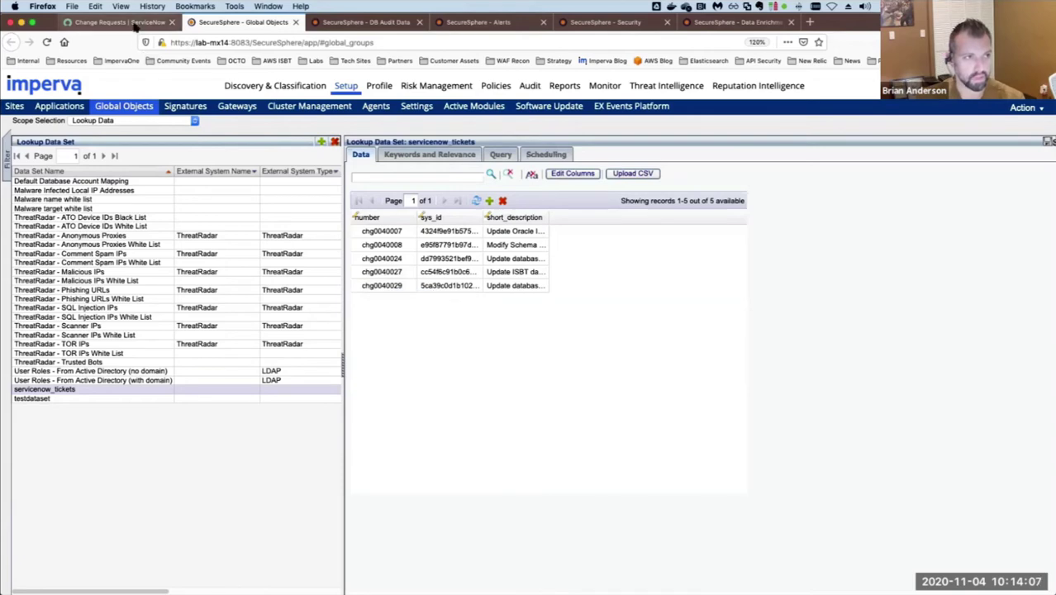
pyautogui.click(116, 22)
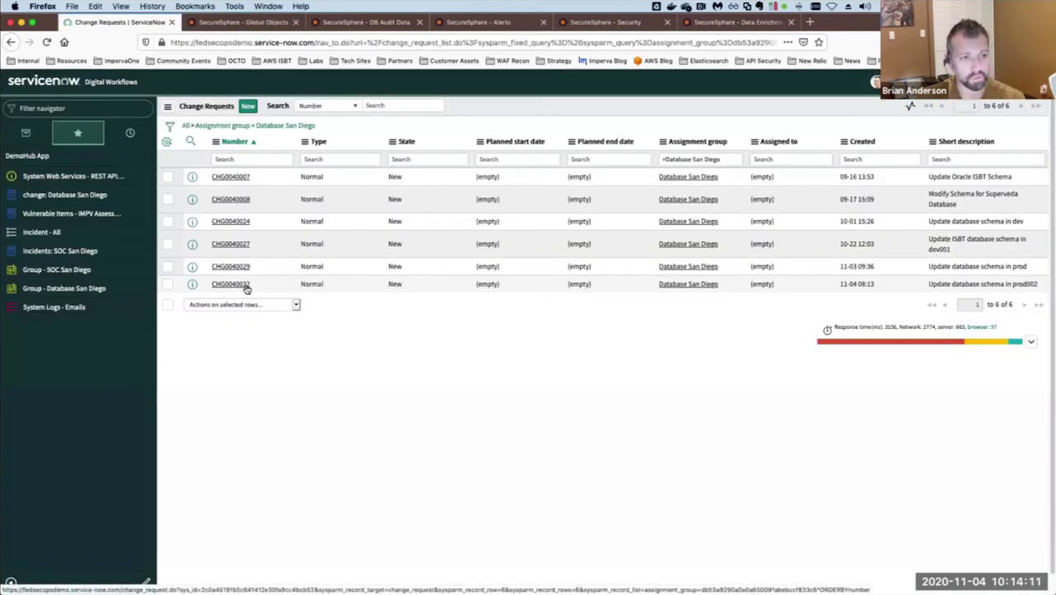
# Step: Switch to Terminal, check the lab-mysql session, and return to the lab-mx14 session with an empty command line
pyautogui.press('super+Tab')
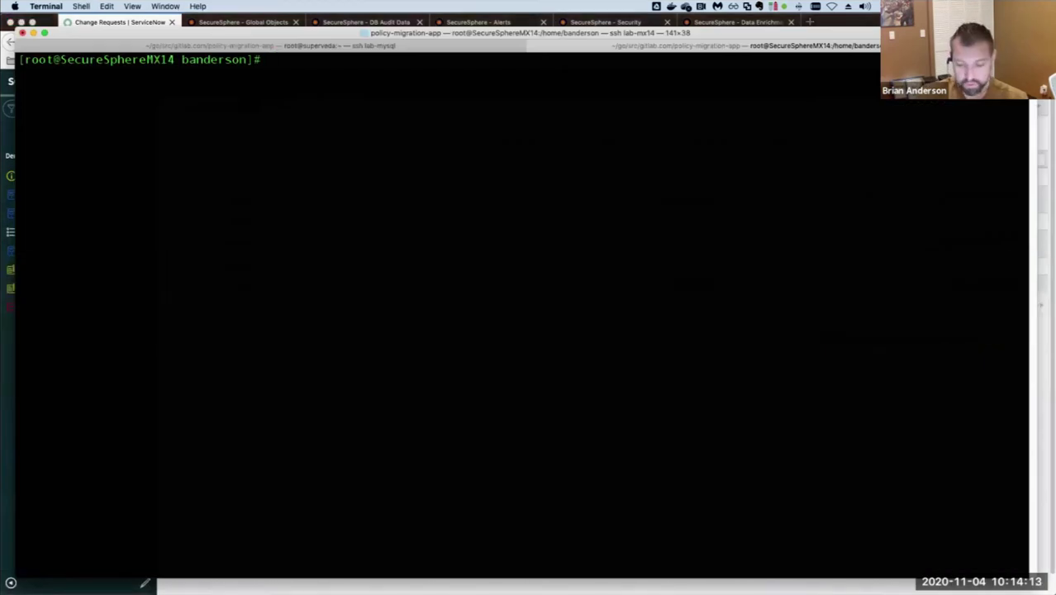
pyautogui.press('super+shift+bracketleft')
pyautogui.press('super+v')
pyautogui.hotkey('ctrl', 'u')
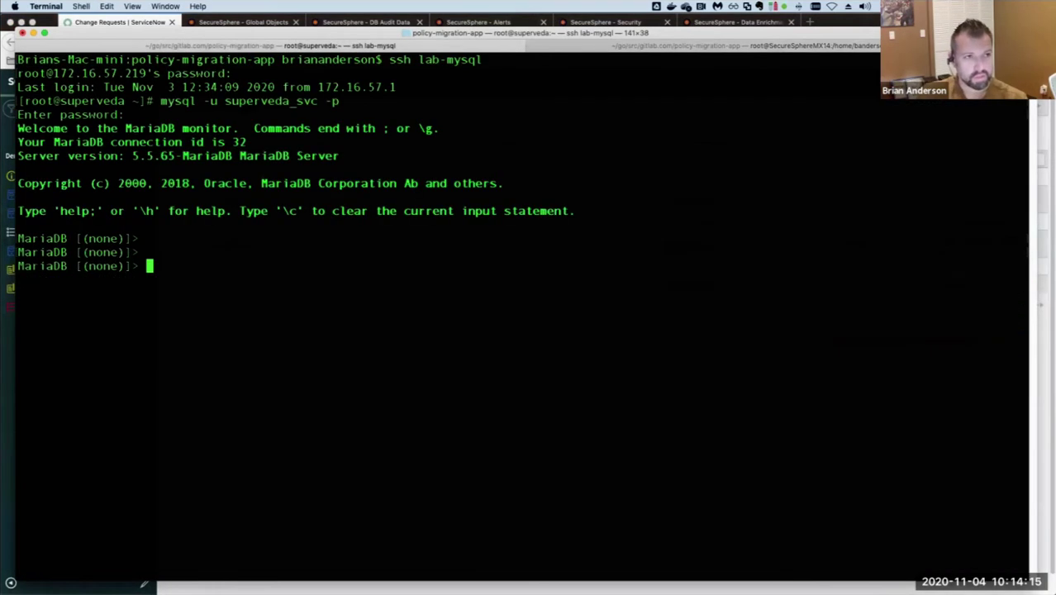
pyautogui.press('super+shift+bracketright')
pyautogui.press('Up')
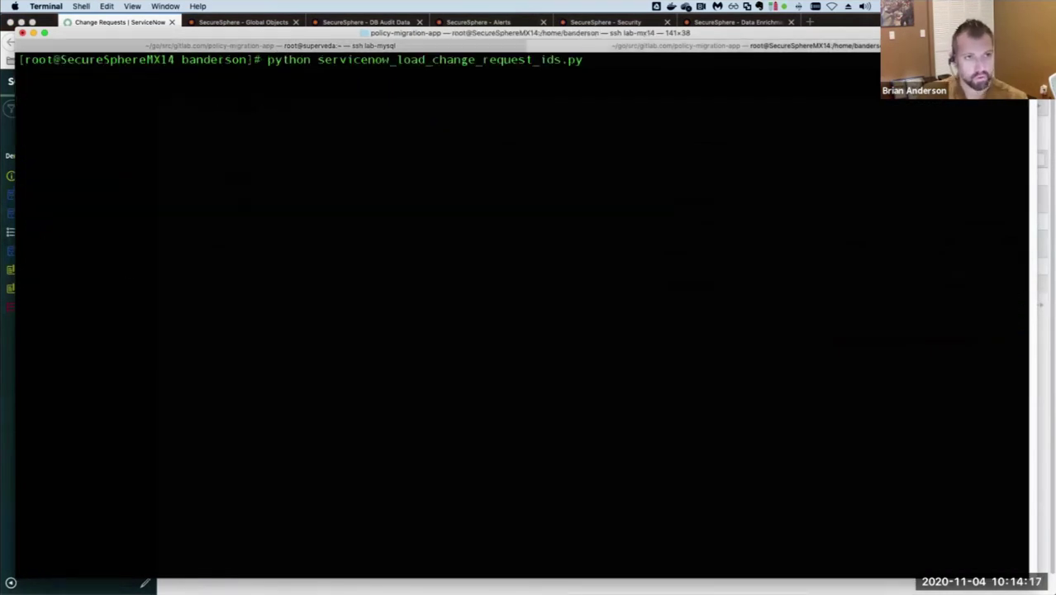
pyautogui.hotkey('ctrl', 'u')
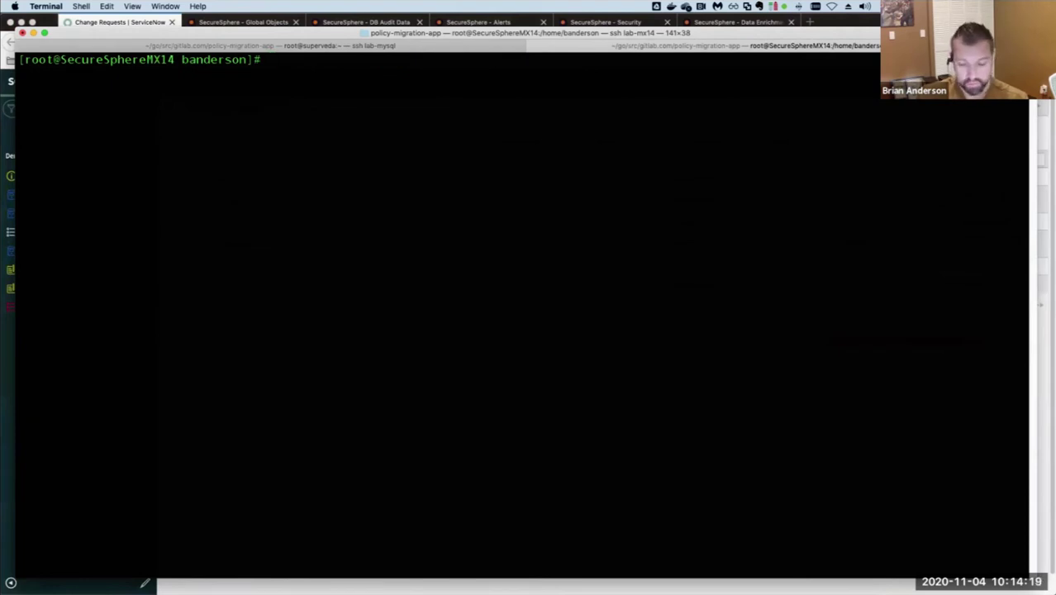
# Step: Print the current working directory on lab-mx14 and try to change to /var/user
pyautogui.write('pwd')
pyautogui.press('Return')
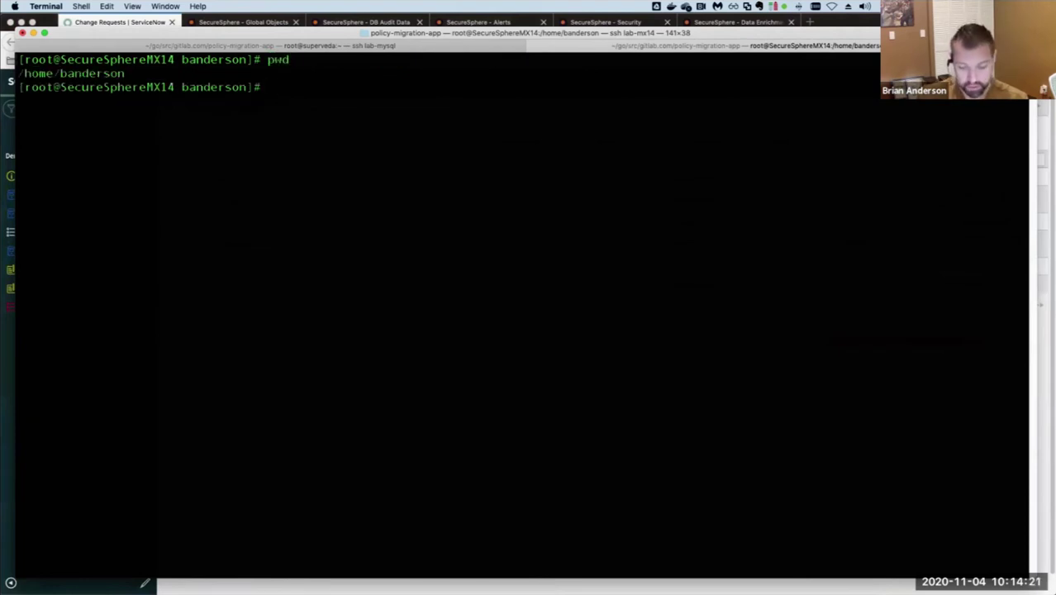
pyautogui.write('cd /var/user')
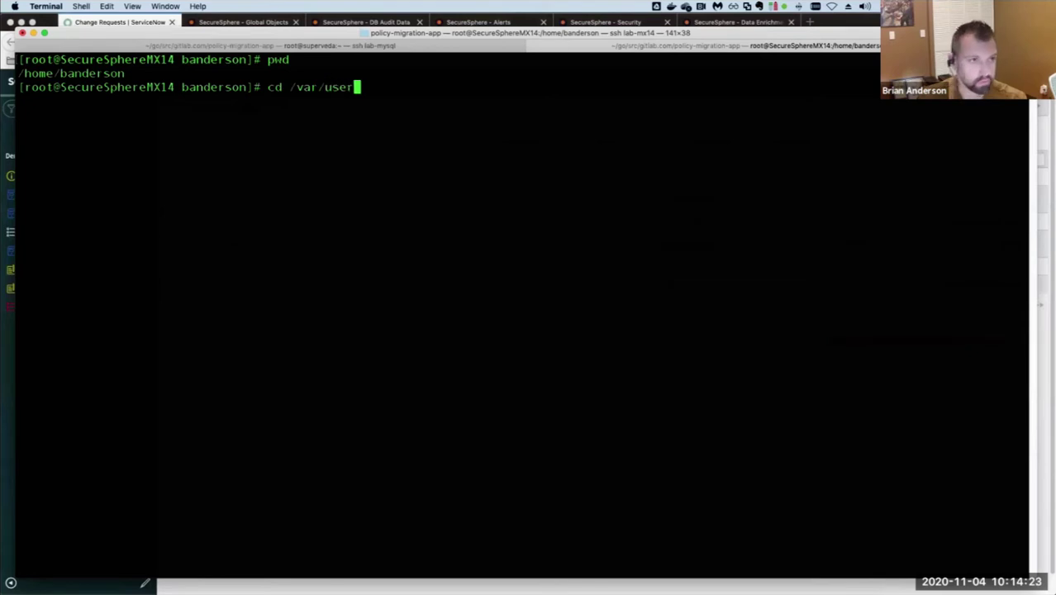
pyautogui.press('Return')
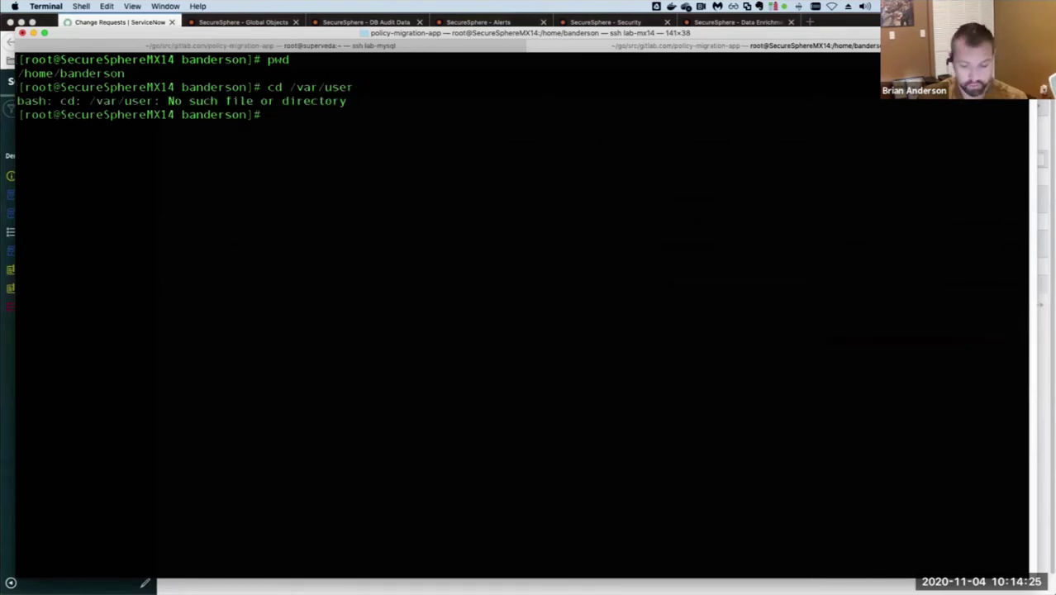
# Step: List the files in the current lab-mx14 directory and print the working directory path
pyautogui.press('Up')
pyautogui.press('Up')
pyautogui.press('Up')
pyautogui.press('Down')
pyautogui.press('Down')
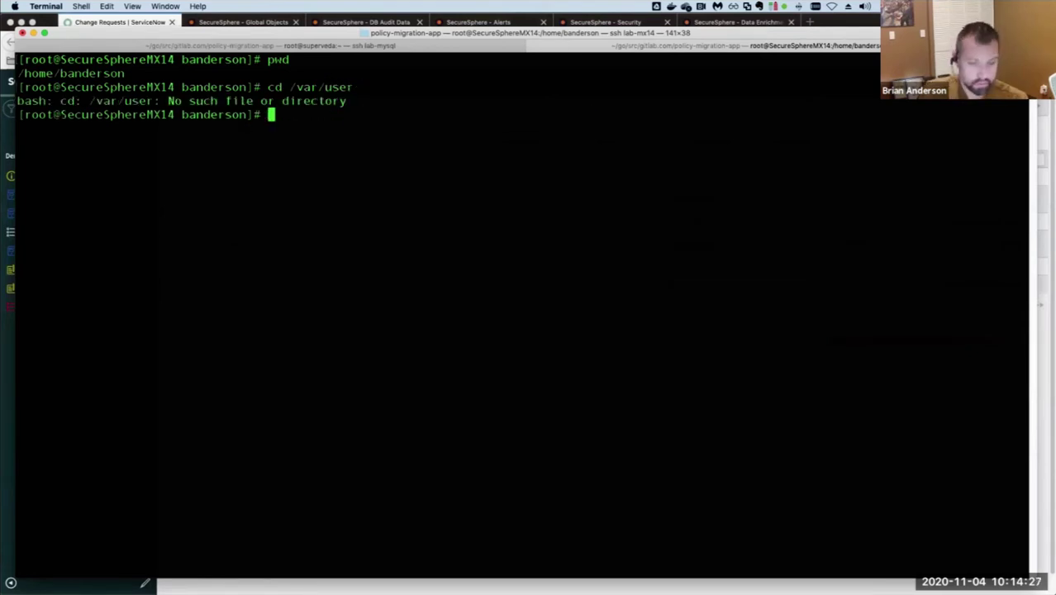
pyautogui.write('ls')
pyautogui.press('Return')
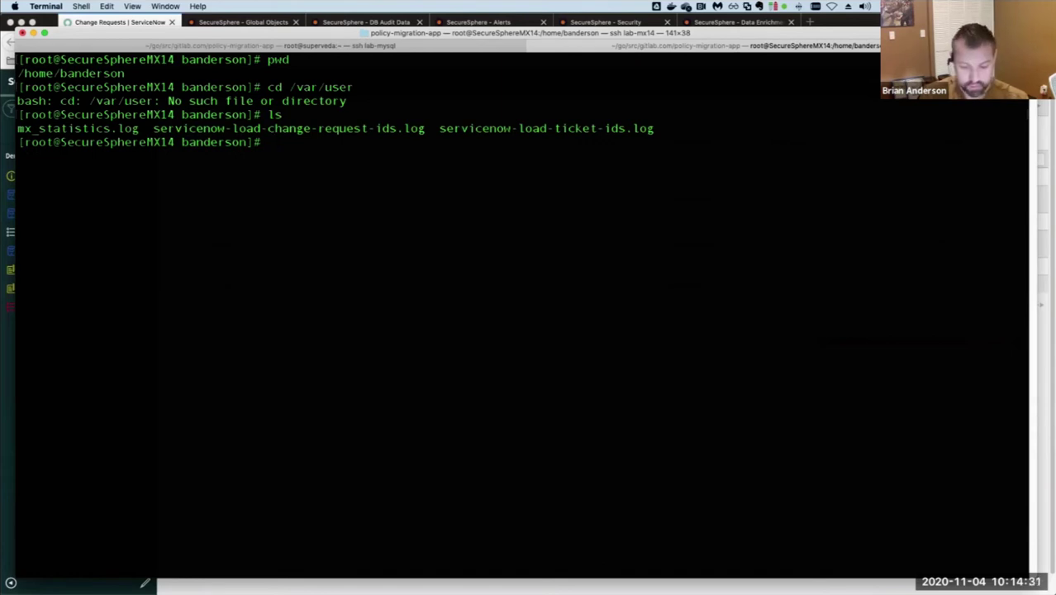
pyautogui.write('ls')
pyautogui.press('Return')
pyautogui.write('ow')
pyautogui.press('BackSpace')
pyautogui.press('BackSpace')
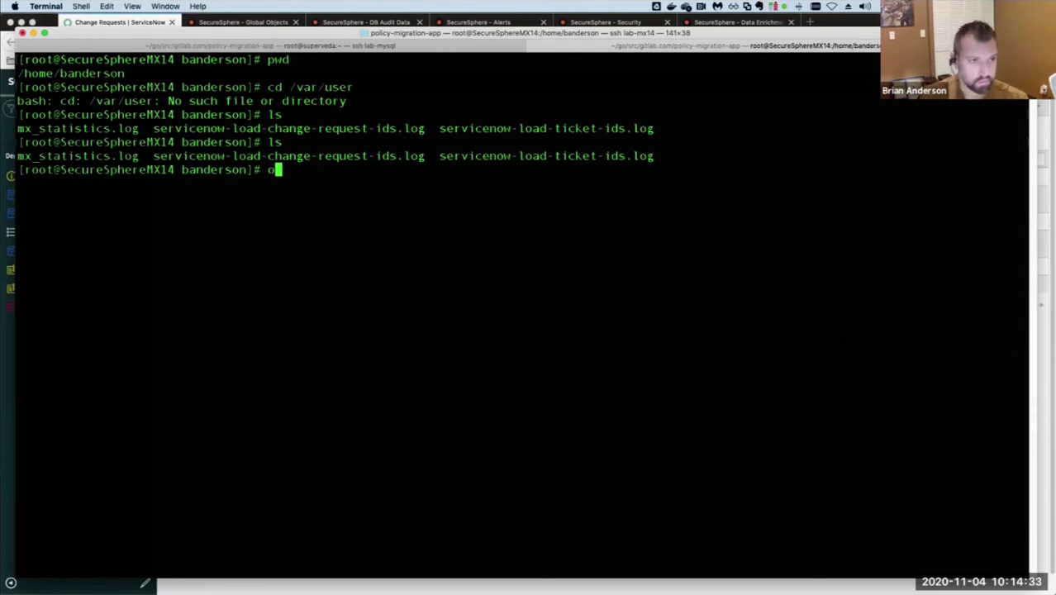
pyautogui.write('pwd')
pyautogui.press('Return')
# Step: Change to the /var/user-data/ directory and list its files
pyautogui.write('cd /var/suer')
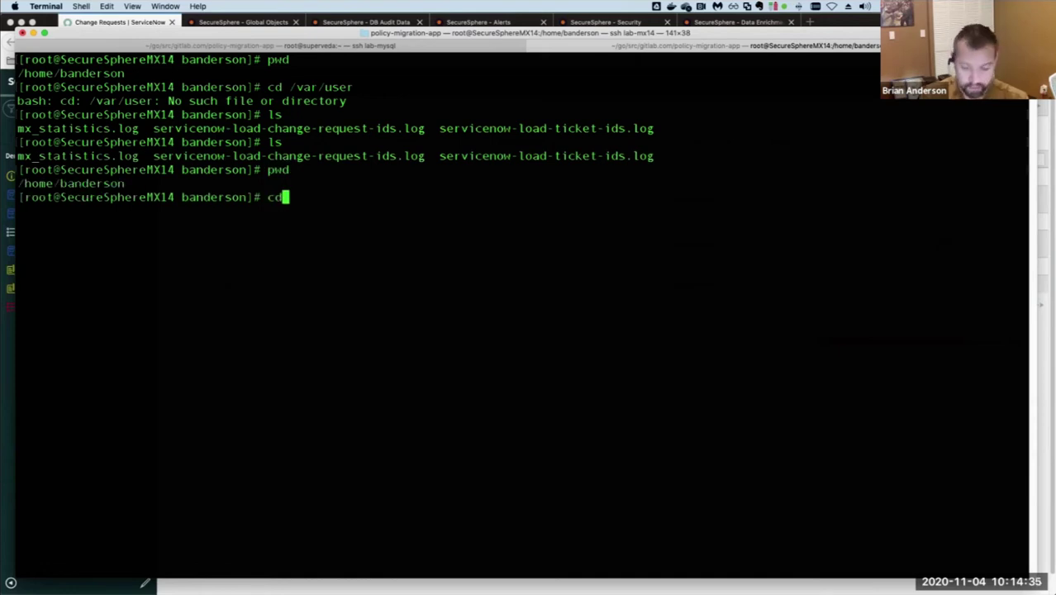
pyautogui.press('BackSpace')
pyautogui.press('BackSpace')
pyautogui.press('BackSpace')
pyautogui.press('BackSpace')
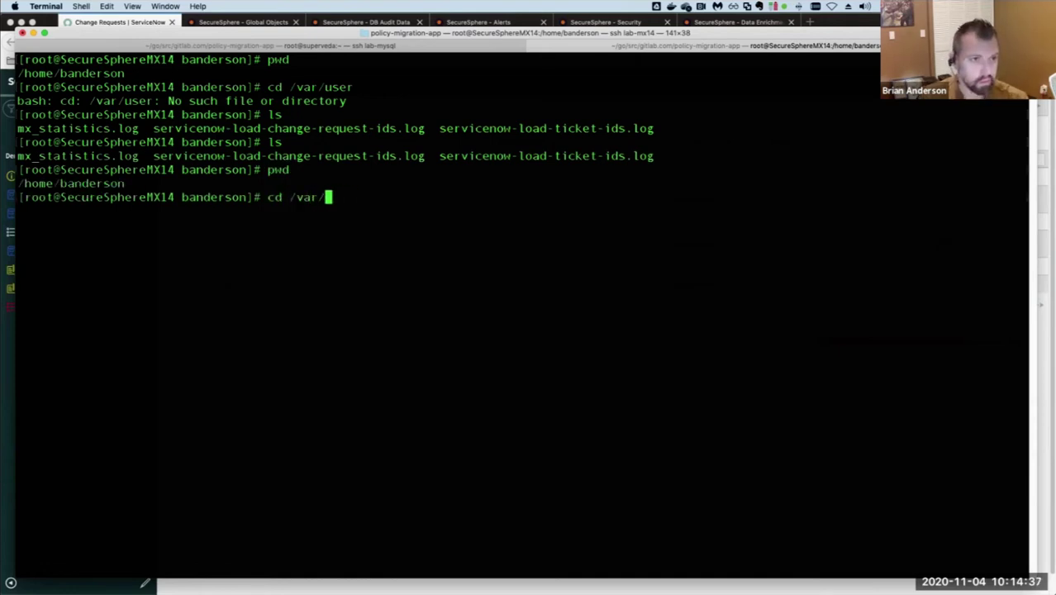
pyautogui.write('user-data/')
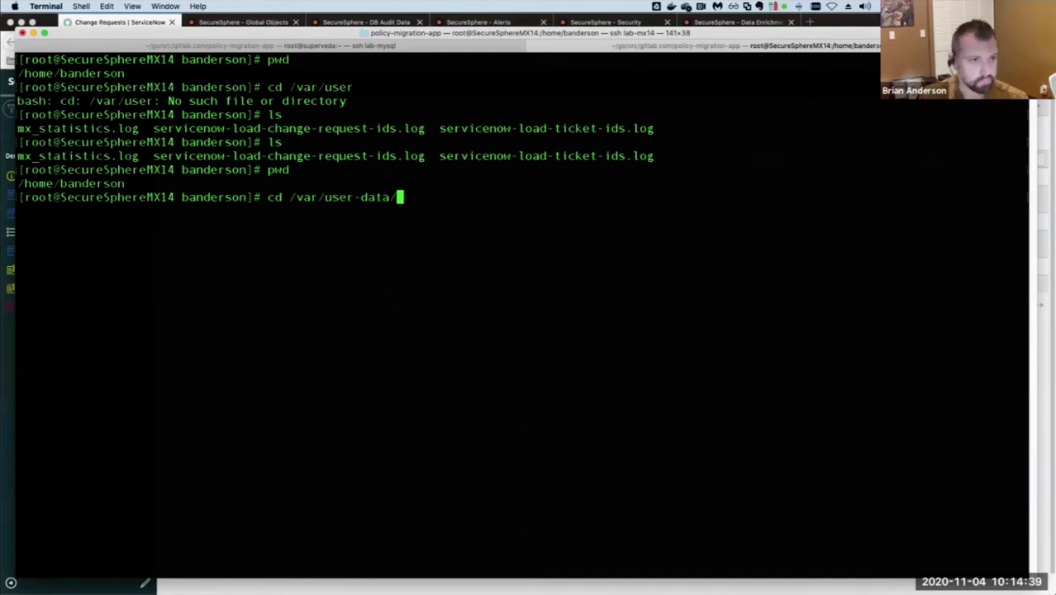
pyautogui.press('Return')
pyautogui.write('ls')
pyautogui.press('Return')
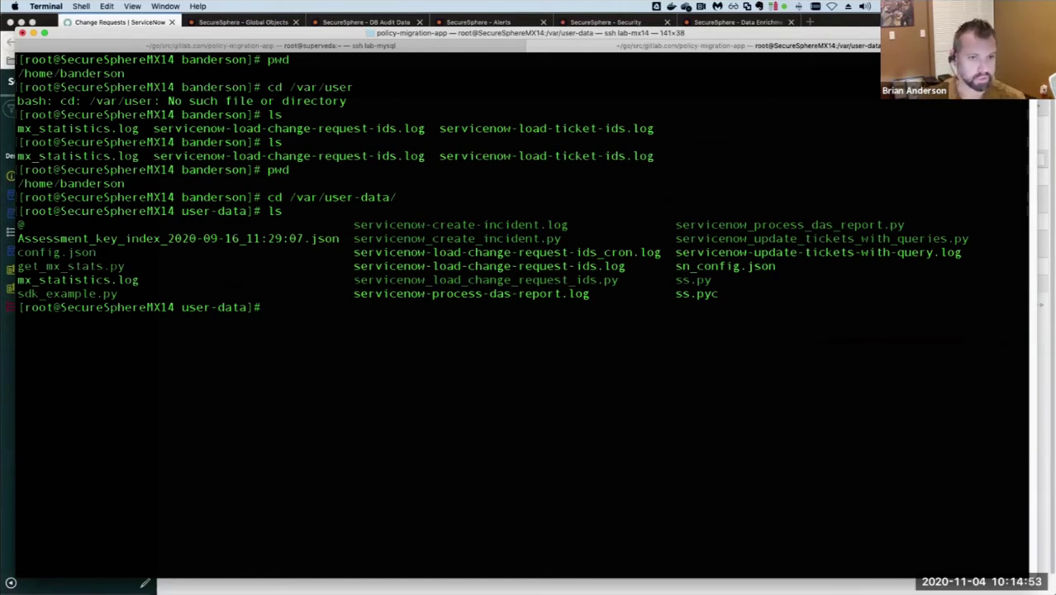
# Step: Run the servicenow_load_change_request_ids.py script with Python
pyautogui.moveTo(355, 280); pyautogui.dragTo(621, 275)
pyautogui.press('super+c')
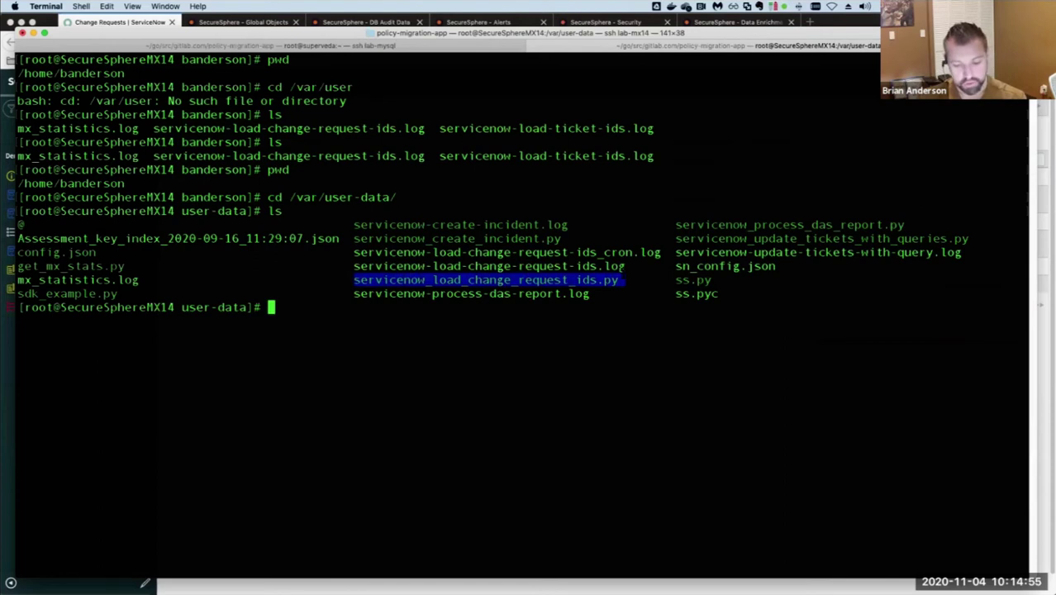
pyautogui.write('python')
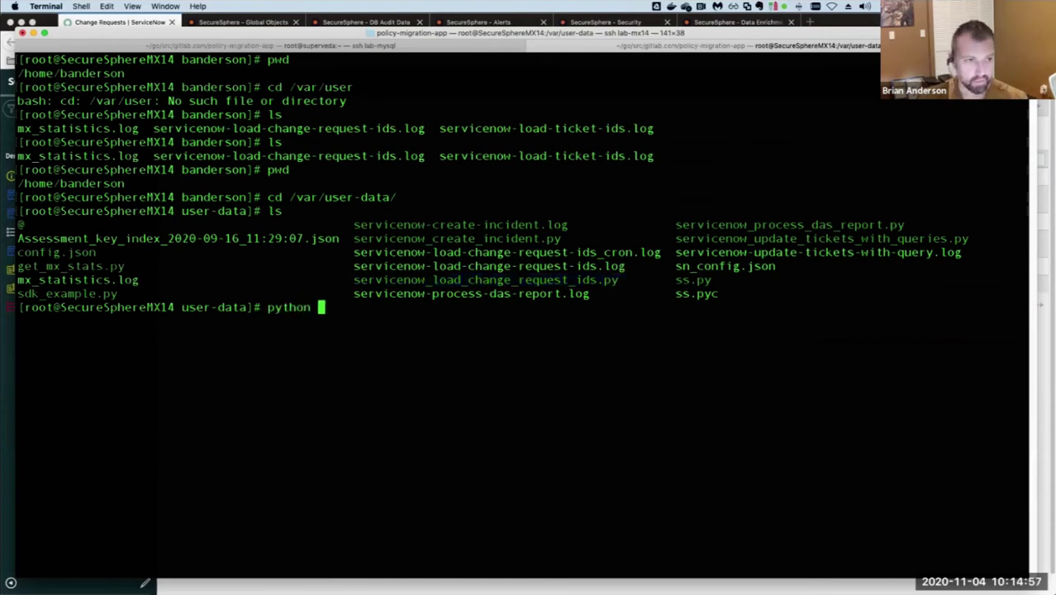
pyautogui.press('super+v')
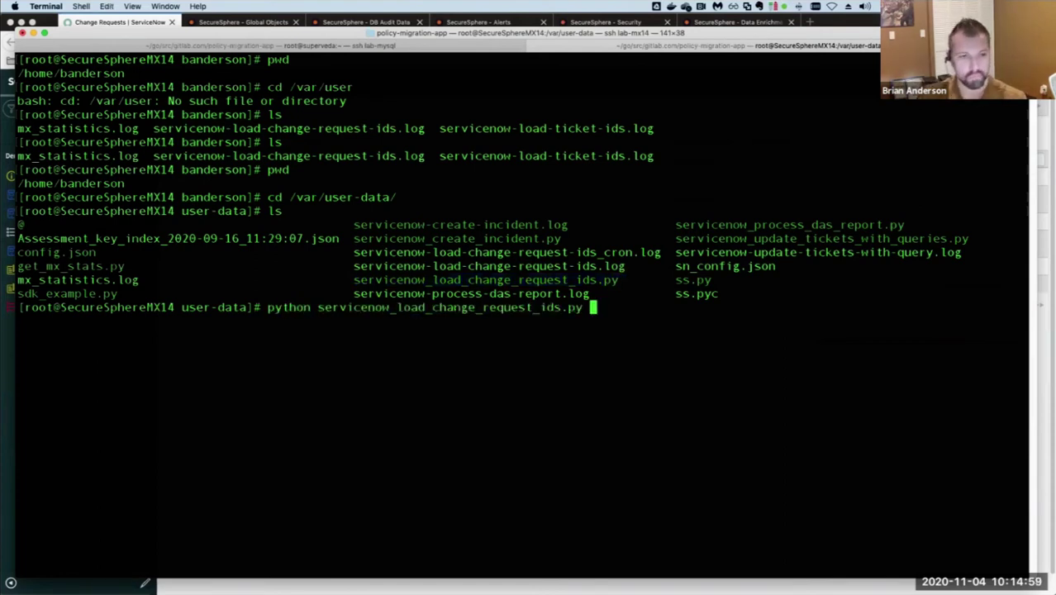
pyautogui.press('BackSpace')
pyautogui.press('Return')
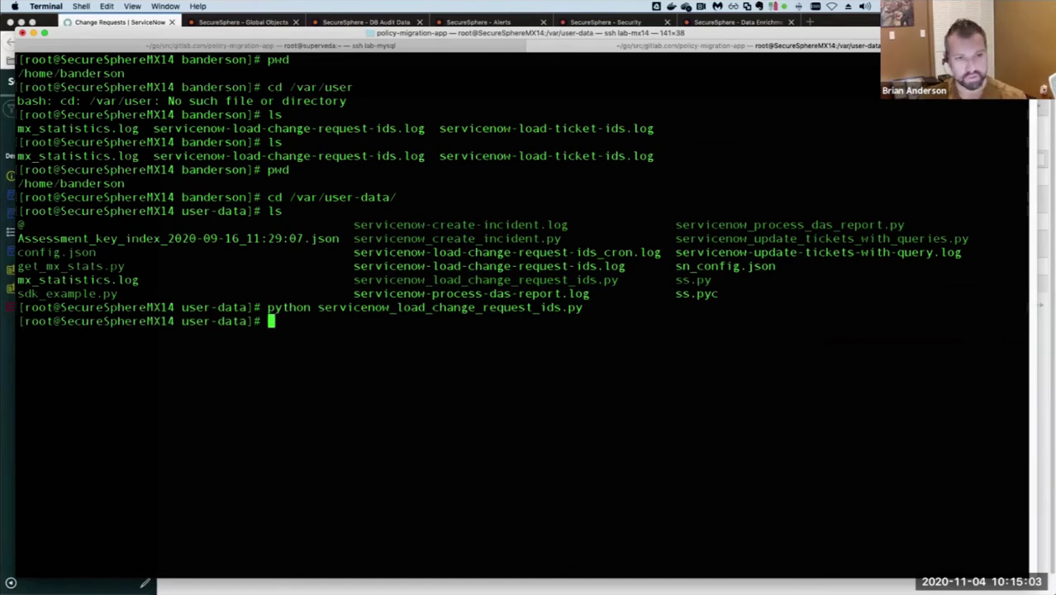
# Step: Switch to Firefox and reload the servicenow_tickets data set in SecureSphere's Global Objects to check for the new change request
pyautogui.press('super+Tab')
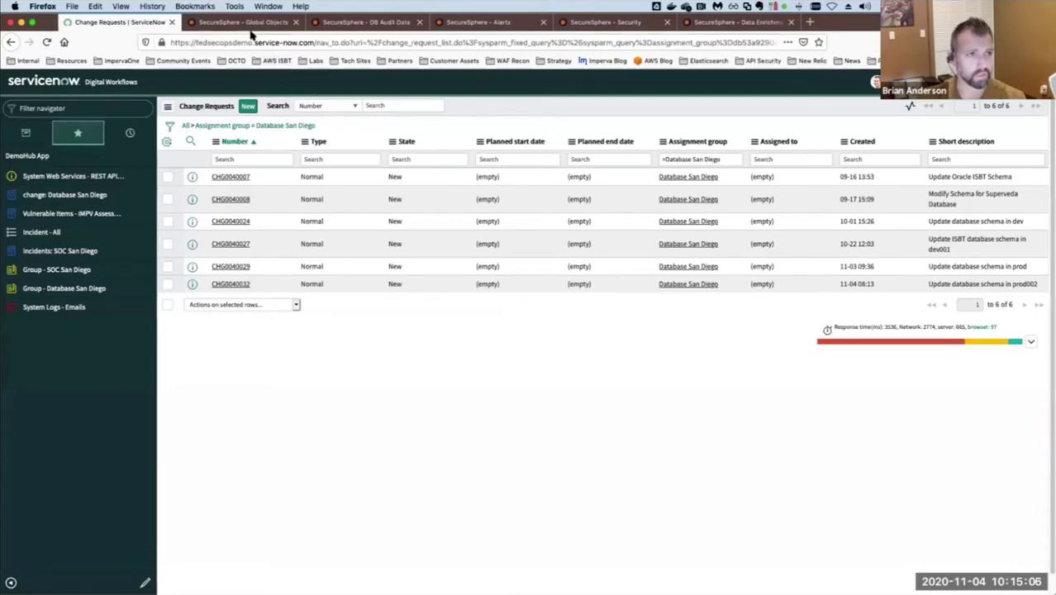
pyautogui.click(247, 29)
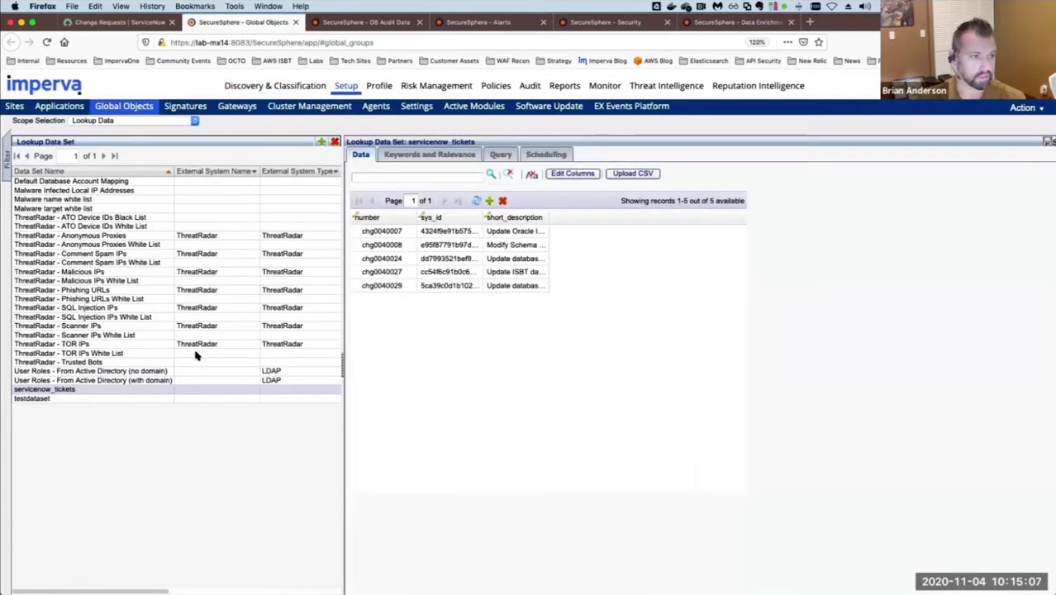
pyautogui.click(182, 380)
pyautogui.click(186, 389)
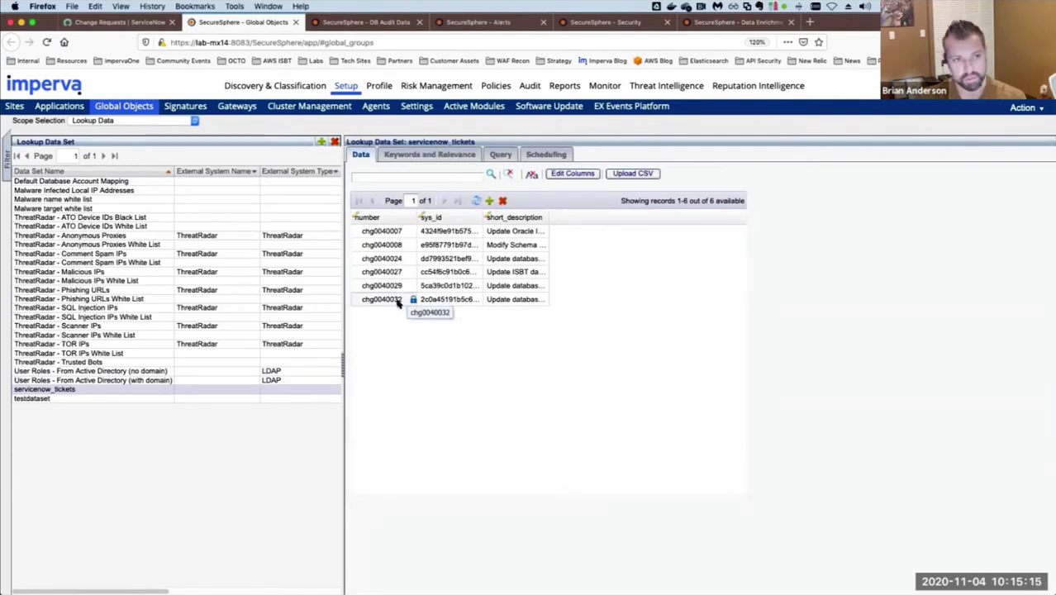
# Step: Switch to the lab-mysql session in Terminal, clear its screen and exit the MariaDB monitor
pyautogui.press('super+Tab')
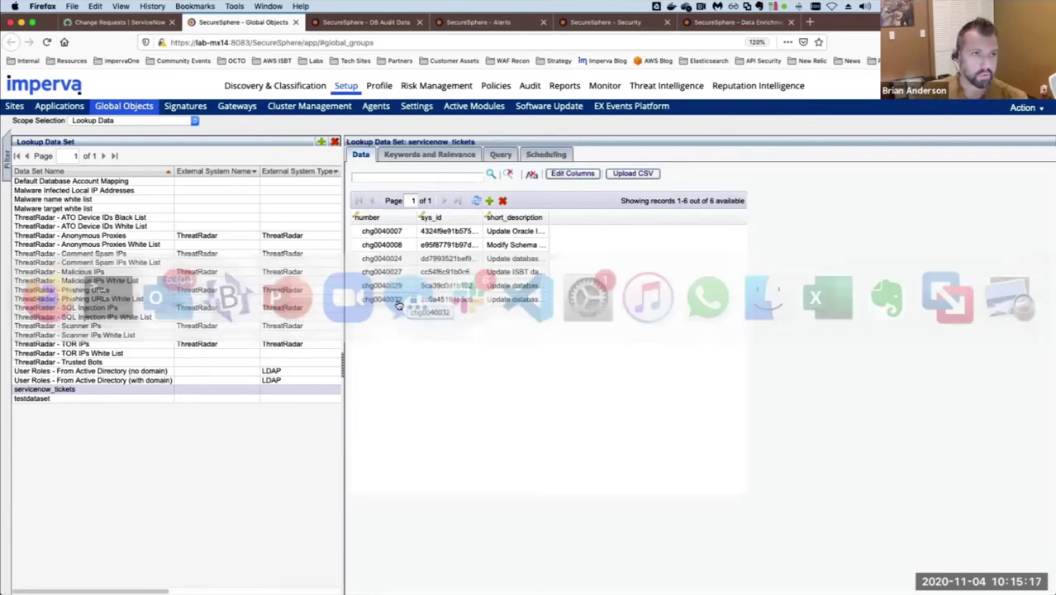
pyautogui.press('super+shift+bracketleft')
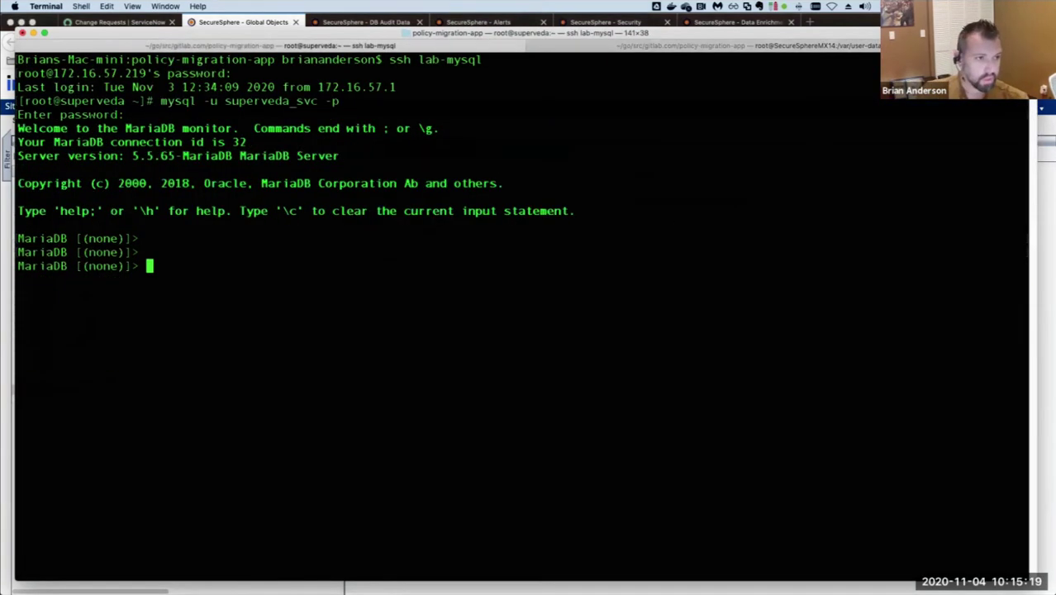
pyautogui.press('super+k')
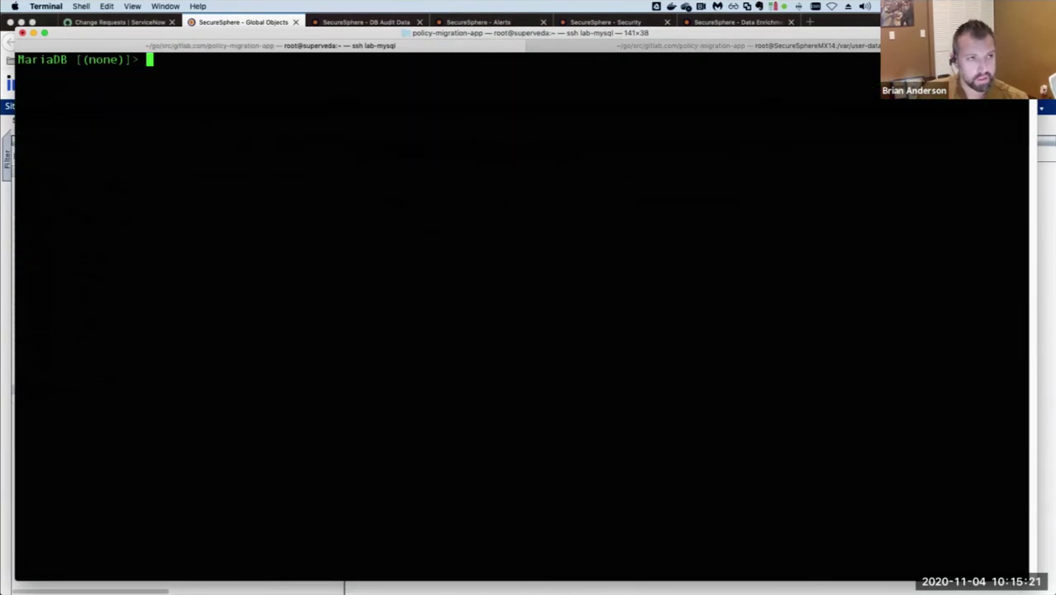
pyautogui.hotkey('ctrl', 'c')
# Step: Log in to MariaDB as superveda_svc with the account password, retrying the login if access is denied
pyautogui.press('Up')
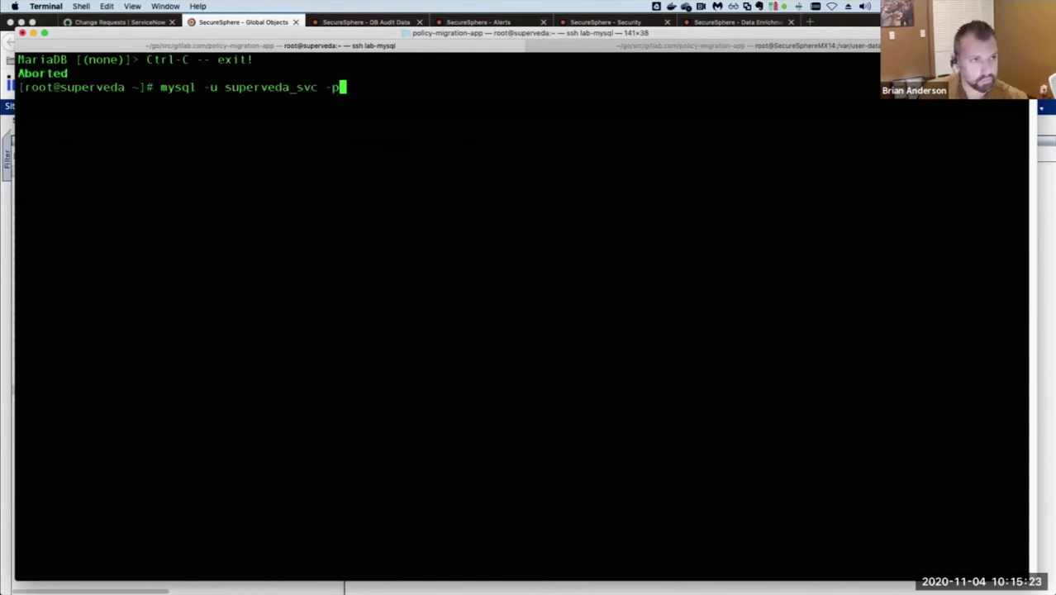
pyautogui.press('Return')
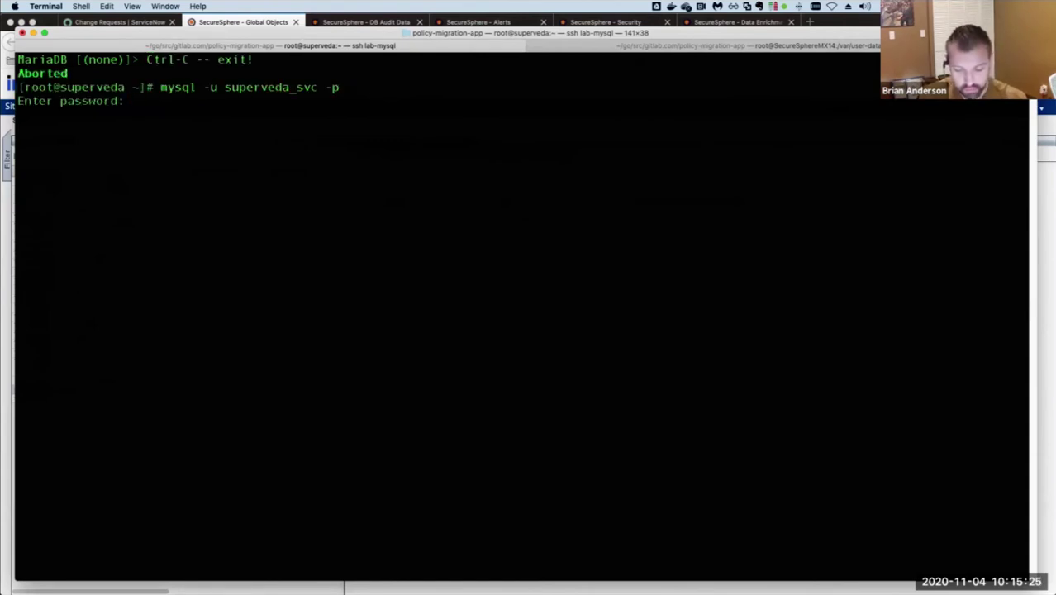
pyautogui.press('Return')
pyautogui.press('Up')
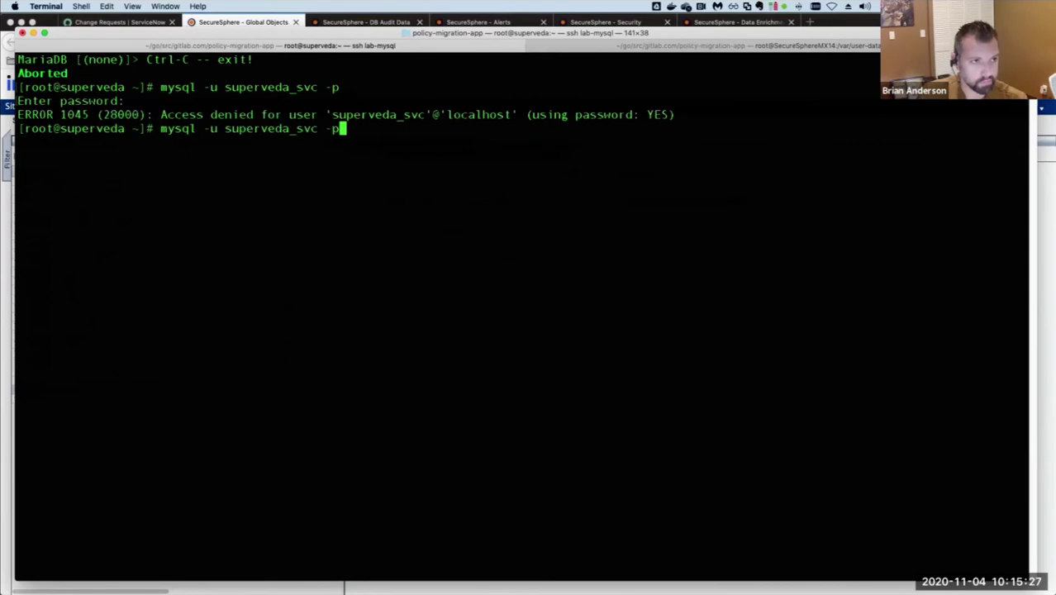
pyautogui.press('Return')
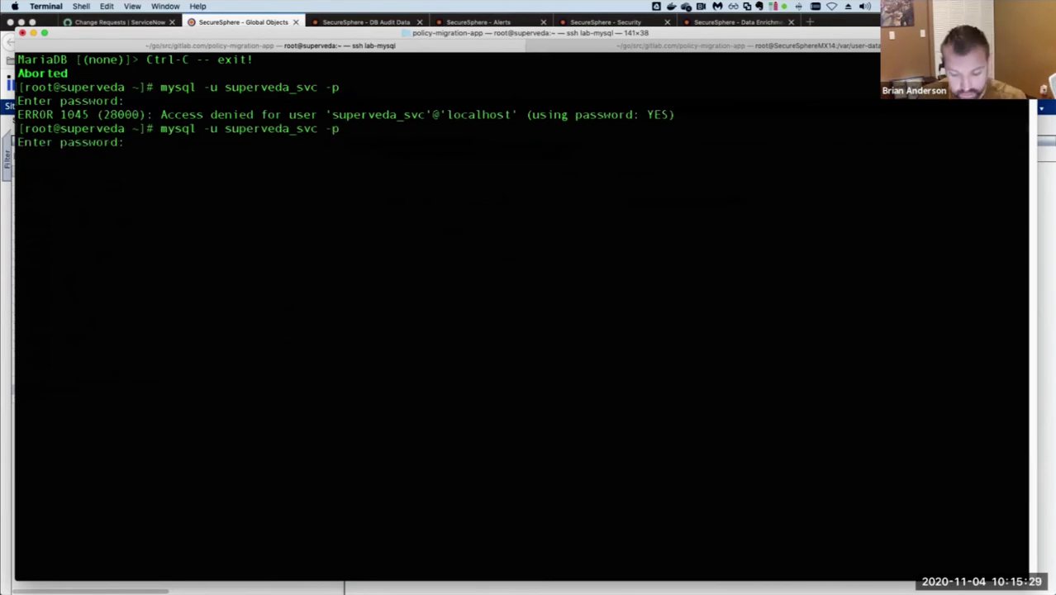
pyautogui.press('Return')
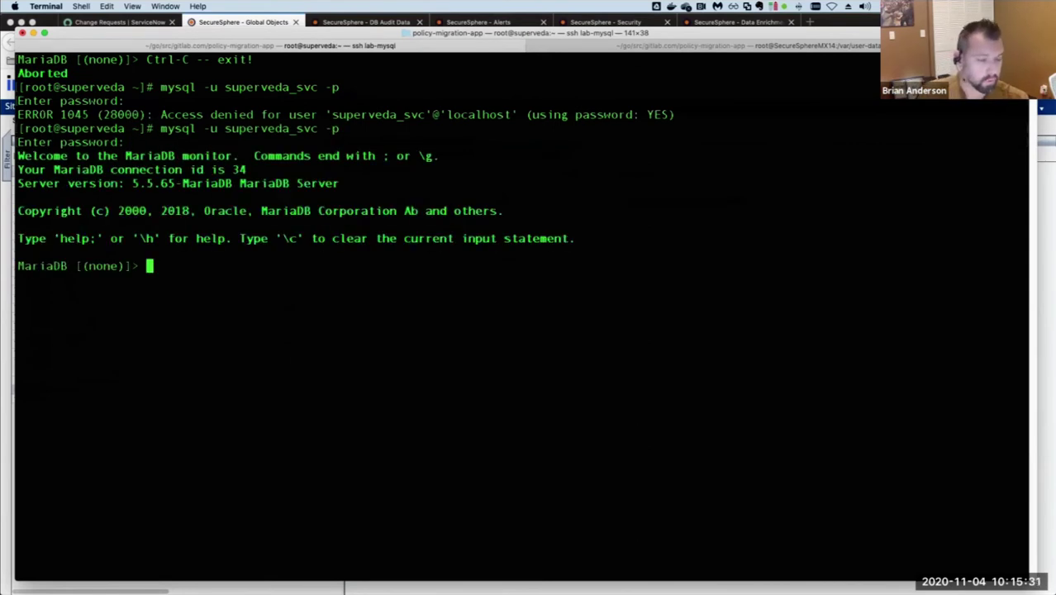
# Step: Select the test database and try to drop its table with DROP TABLE `Users`;
pyautogui.write('use test;')
pyautogui.press('Return')
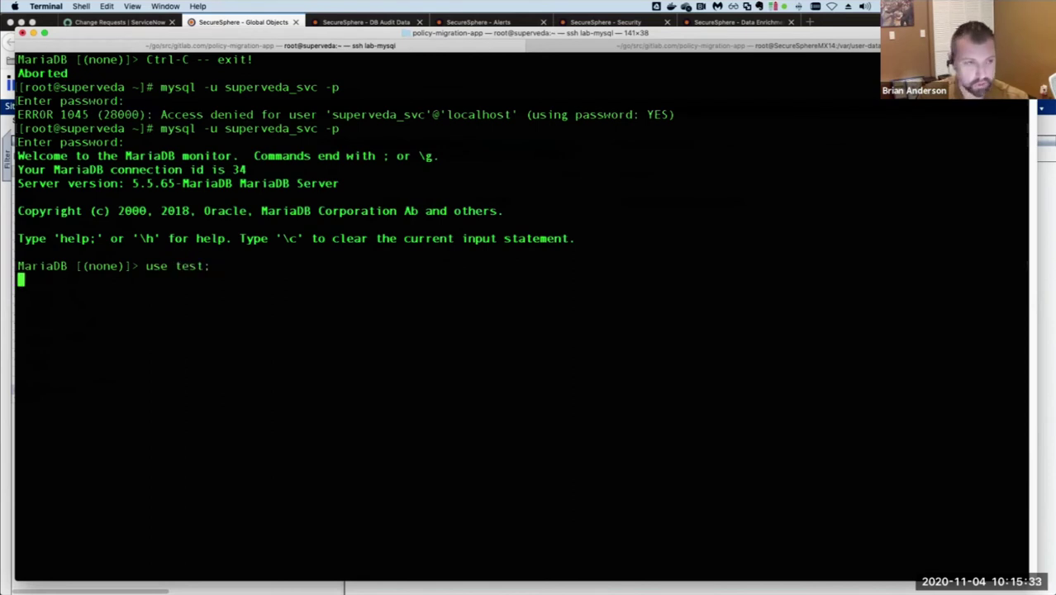
pyautogui.press('super+Tab')
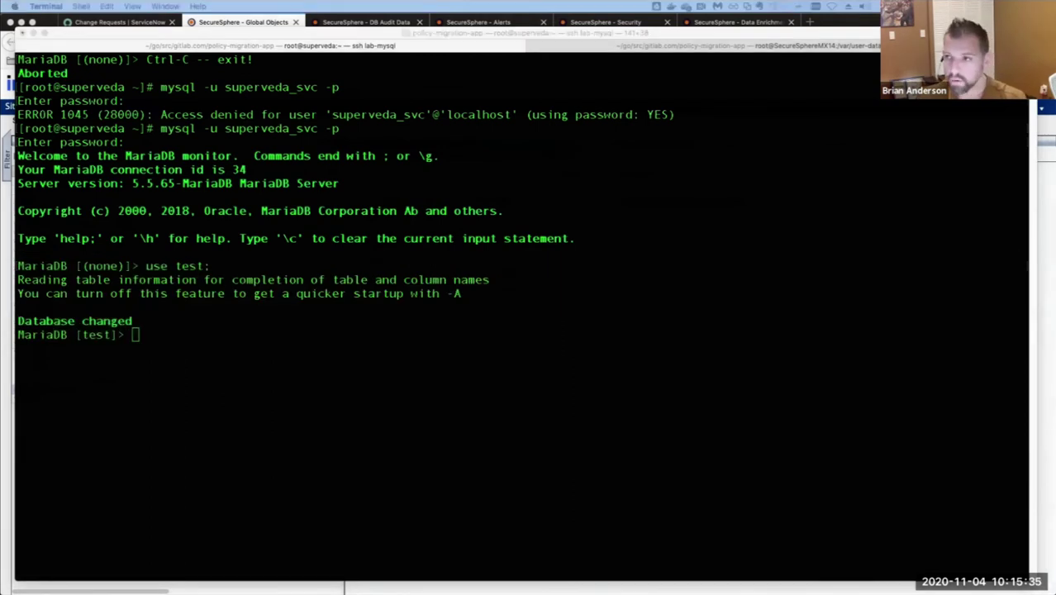
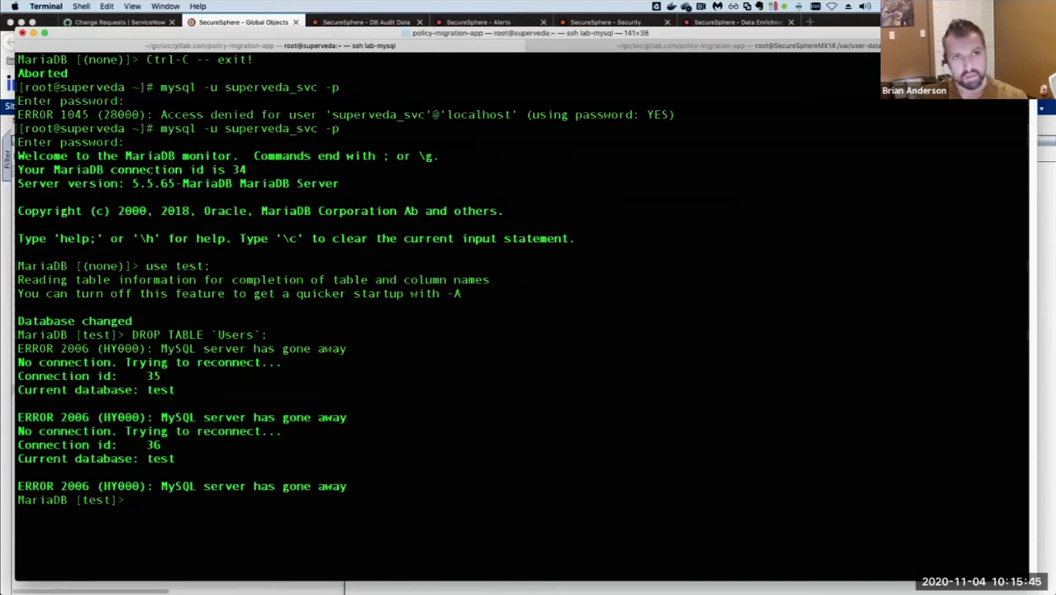
# Step: Switch to Firefox and refresh SecureSphere's Alerts list to examine the alert for the table drop attempt
pyautogui.press('super+Tab')
pyautogui.press('super+Tab')
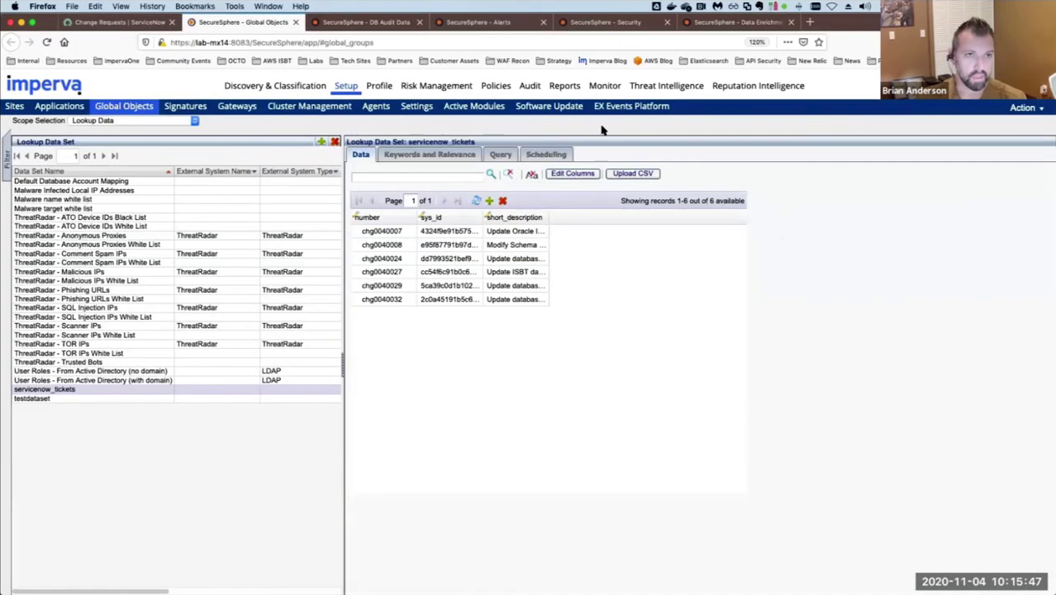
pyautogui.click(495, 22)
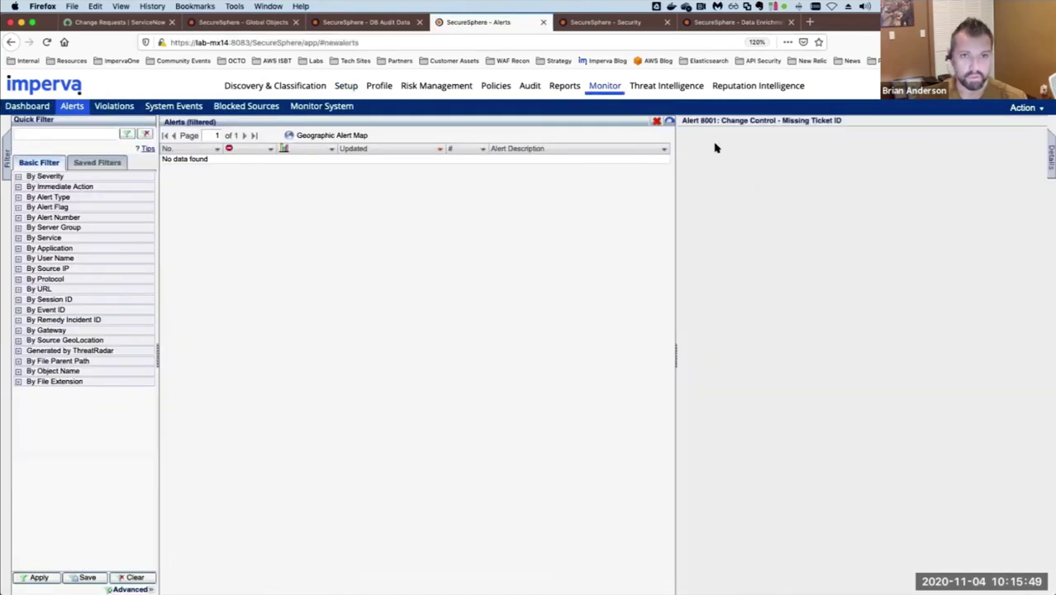
pyautogui.click(669, 122)
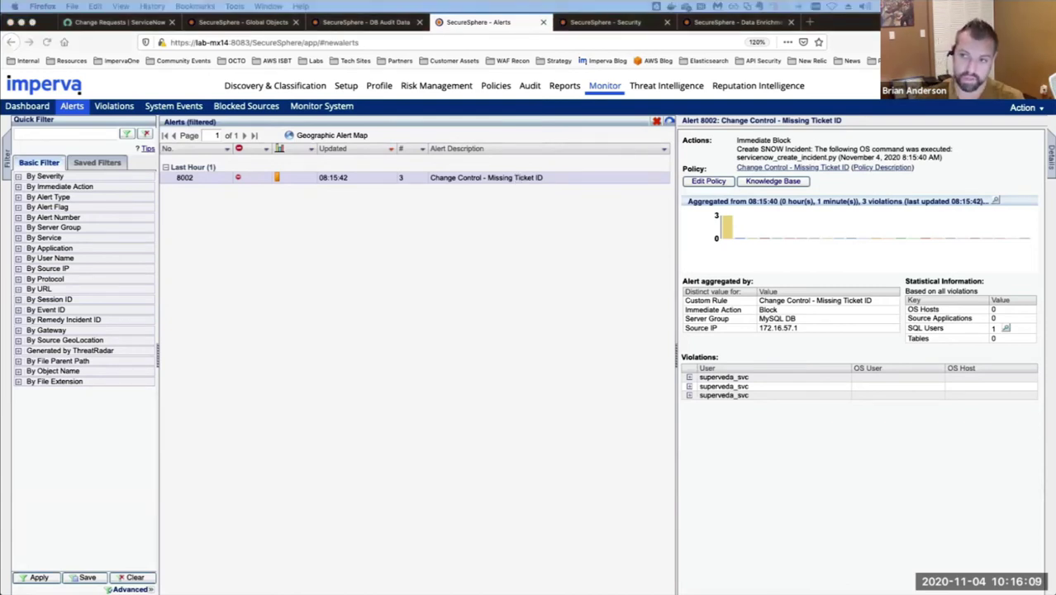
# Step: Switch to Terminal, run SELECT 'CHG0040032' AS setticketid FROM dual; in MariaDB, and highlight that query
pyautogui.press('super+Tab')
pyautogui.press('super+Tab')
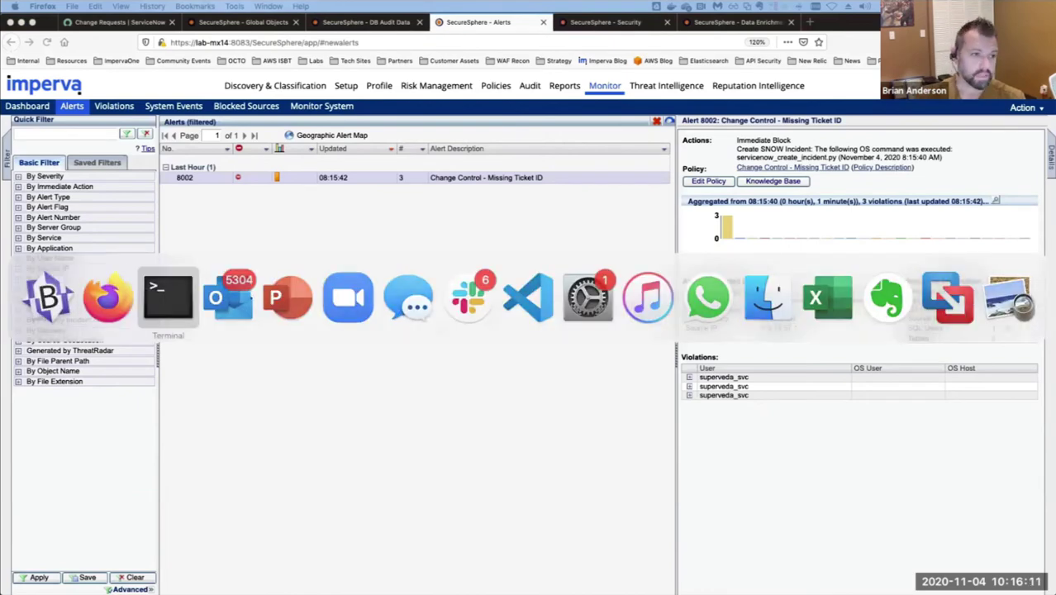
pyautogui.write("SELECT 'CHG0040032' AS setticketid FROM dual;")
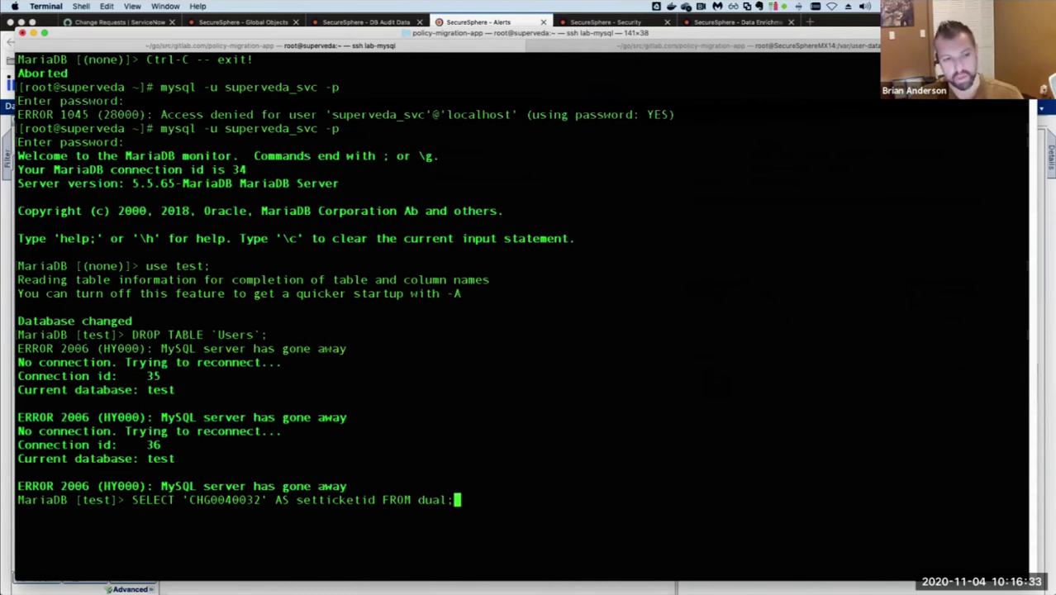
pyautogui.press('Return')
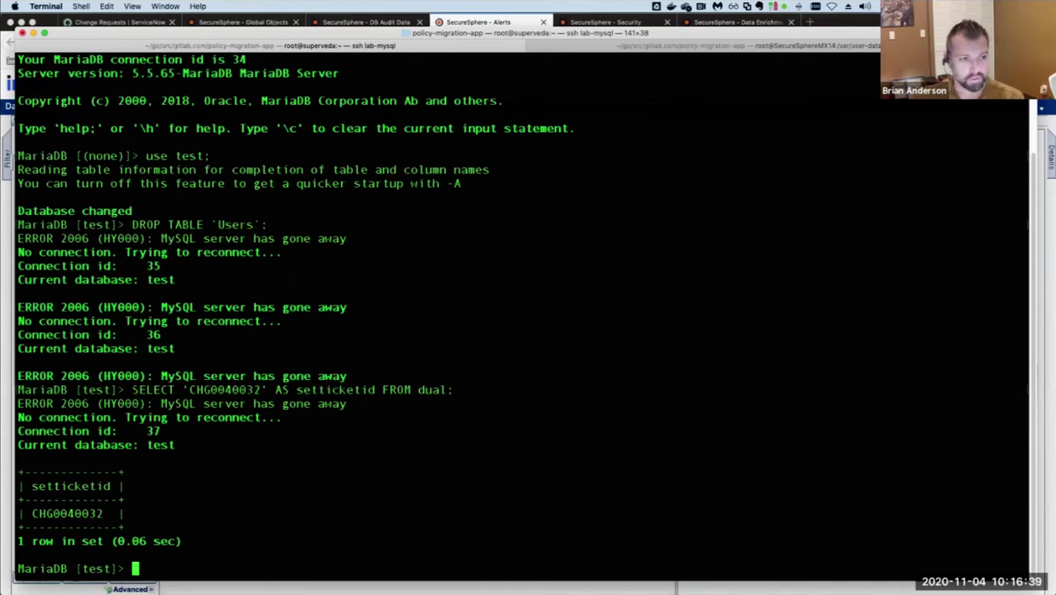
pyautogui.moveTo(132, 389); pyautogui.dragTo(452, 389)
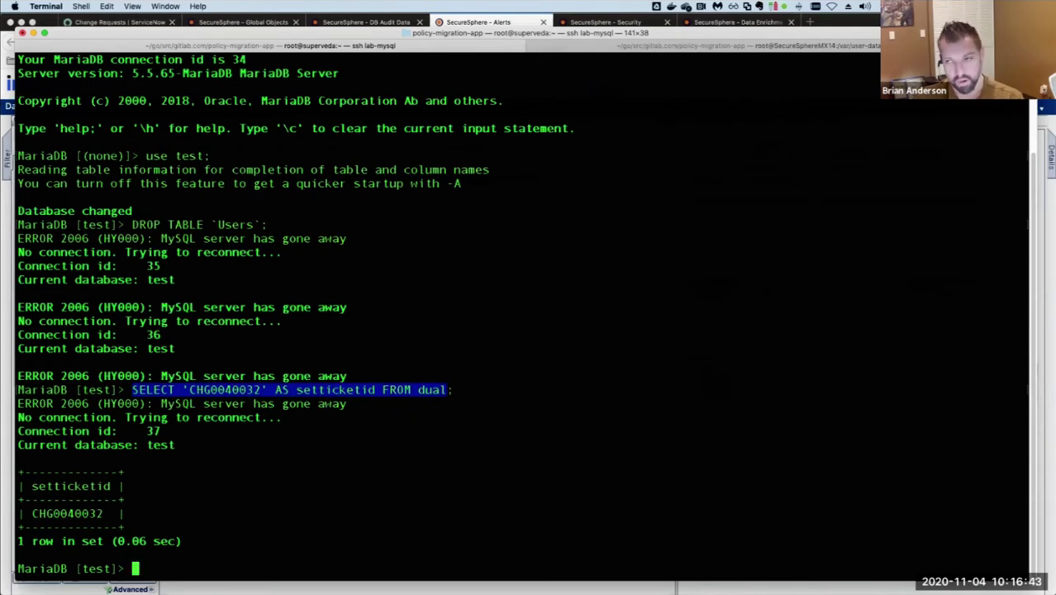
# Step: Run DROP TABLE `Users`; again in the test database under the assigned ticket ID
pyautogui.press('super+Tab')
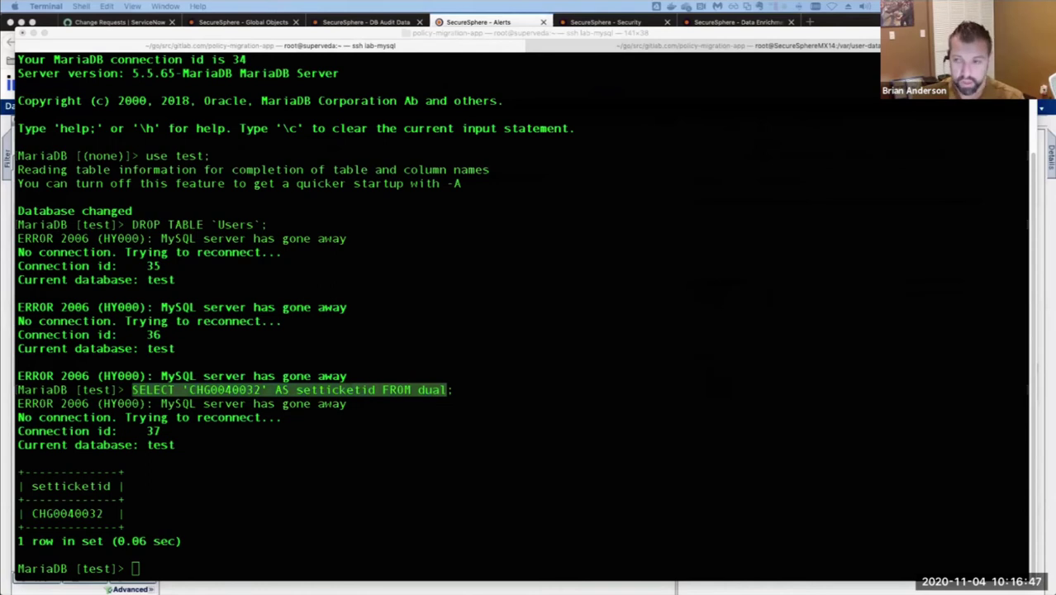
pyautogui.press('super+Tab')
pyautogui.press('Up')
pyautogui.press('Up')
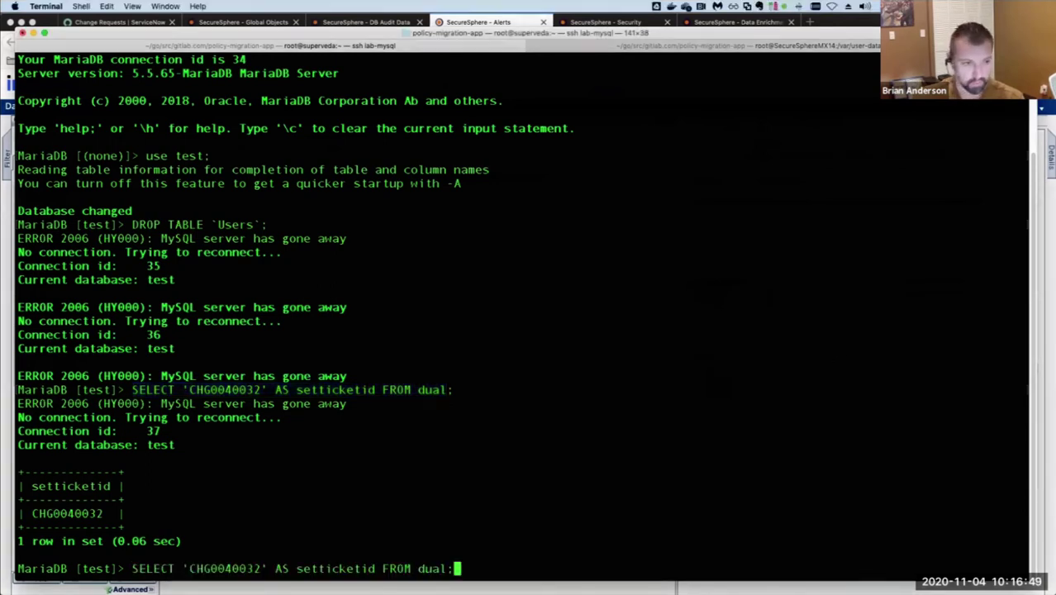
pyautogui.press('Return')
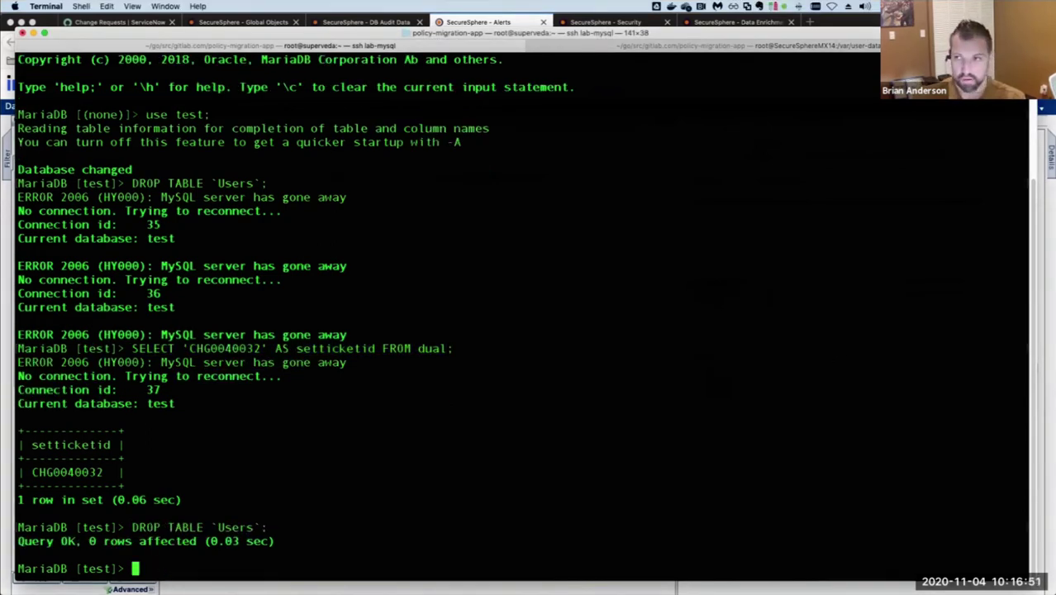
# Step: Recreate the `Users` table in the test database with the copied CREATE TABLE and INSERT statements, including the user records' passwords and card numbers
pyautogui.press('super+Tab')
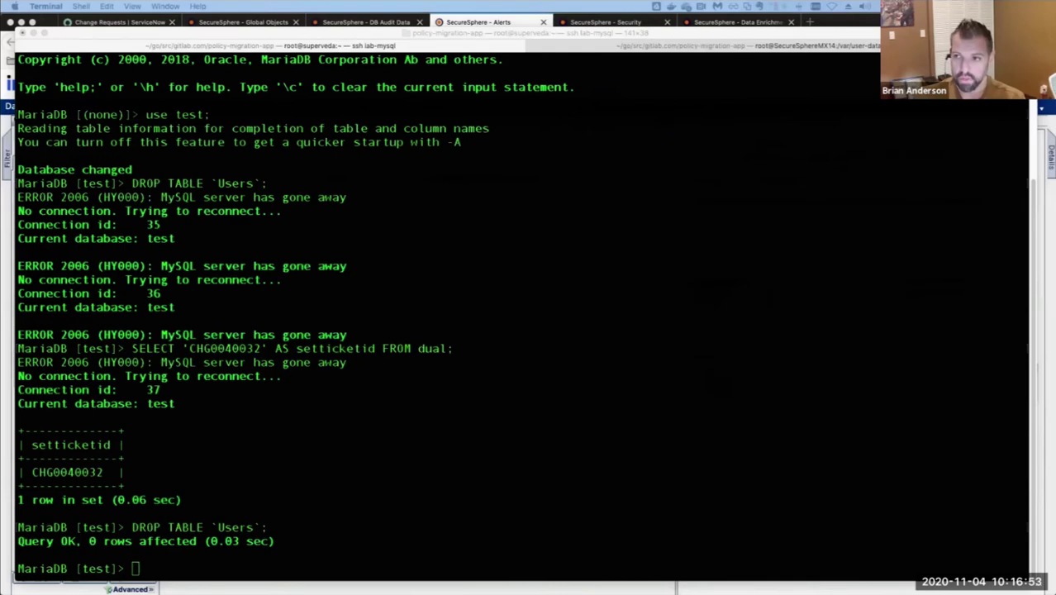
pyautogui.press('super+Tab')
pyautogui.press('super+v')
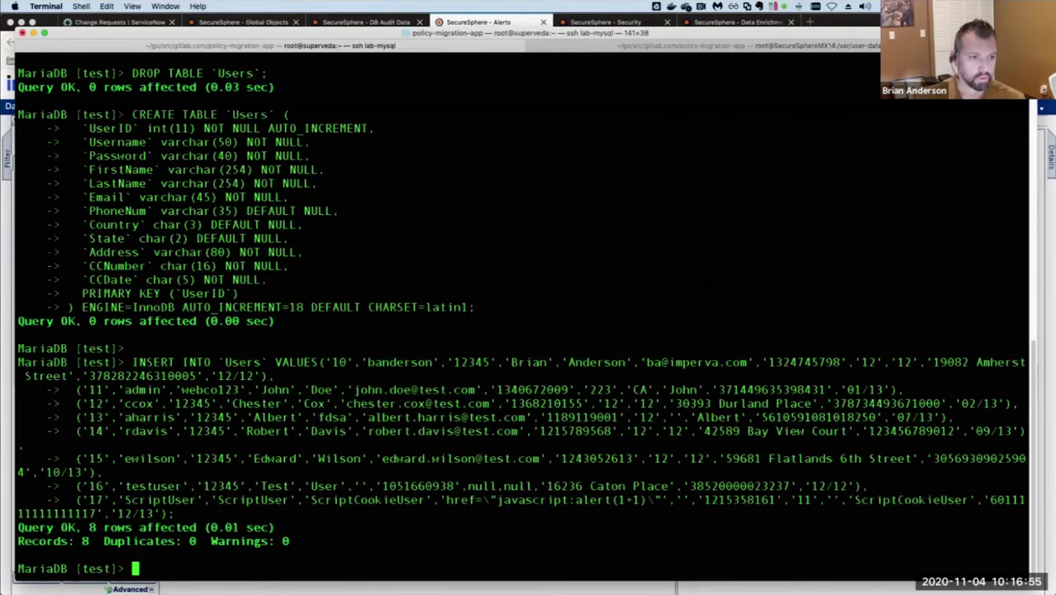
pyautogui.press('Return')
# Step: Switch to Firefox, update SecureSphere's DB Audit Data for the last hour, and filter the events by ticket_number CHG0040032
pyautogui.press('super+Tab')
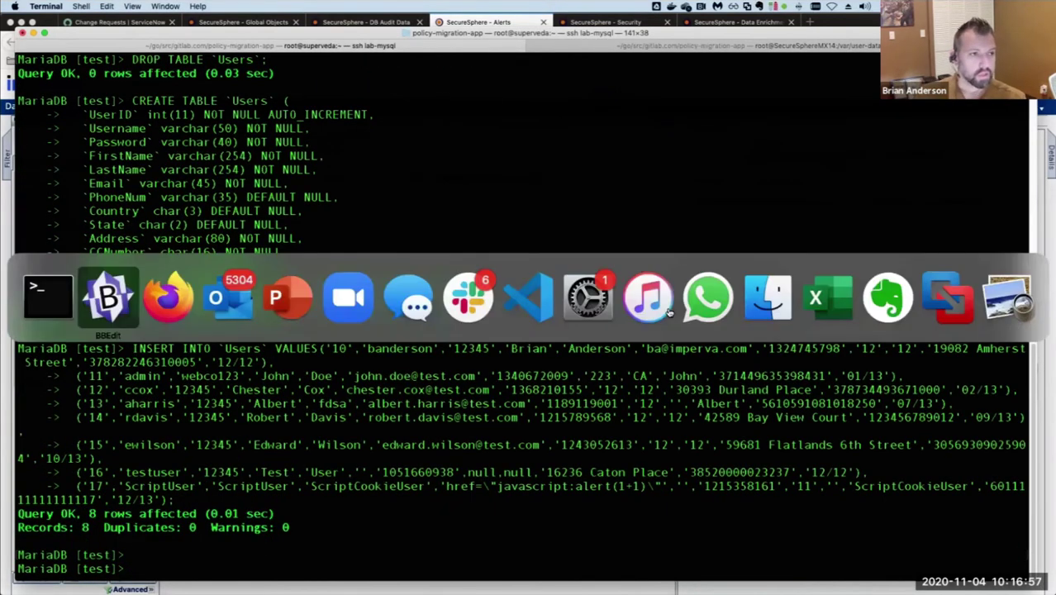
pyautogui.press('super+Tab')
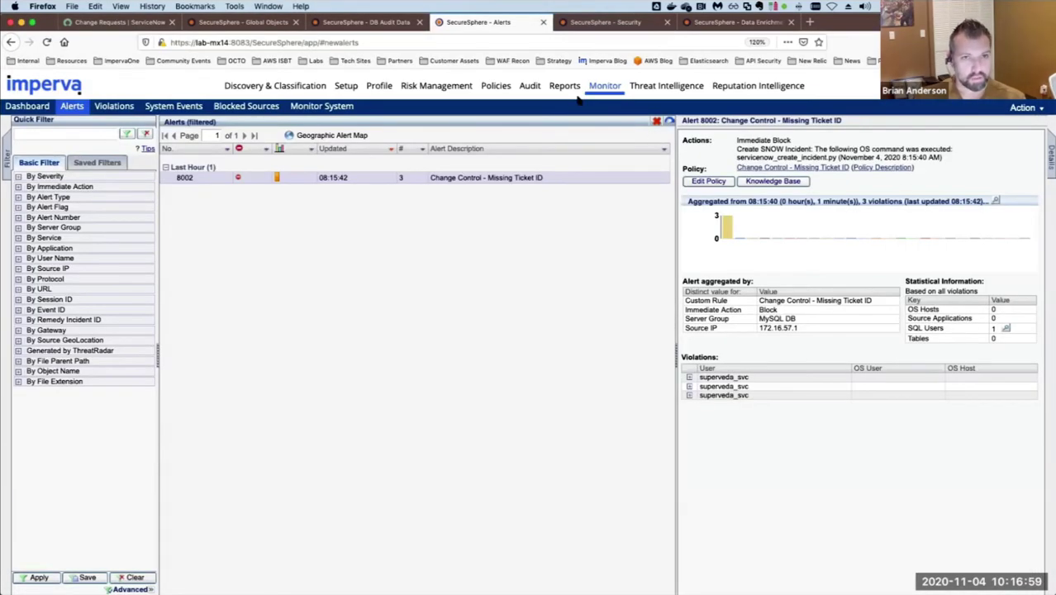
pyautogui.click(382, 23)
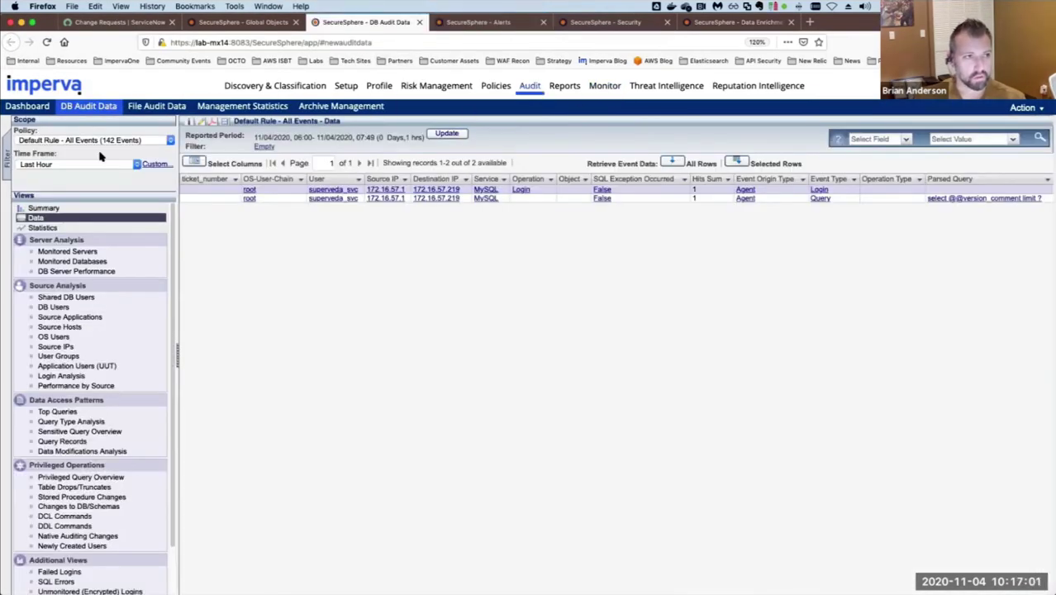
pyautogui.moveTo(531, 91)
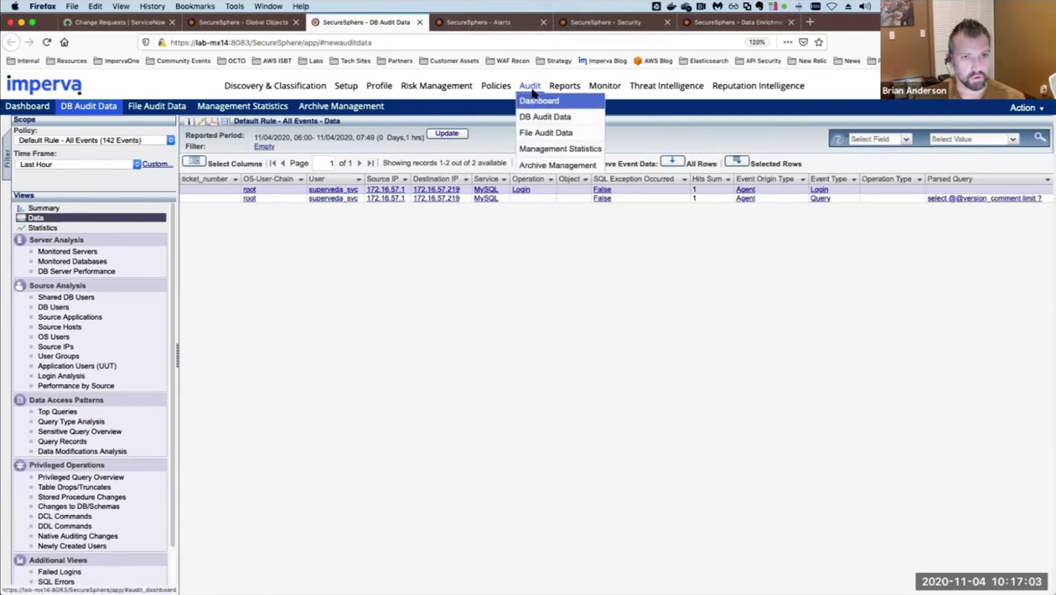
pyautogui.click(445, 134)
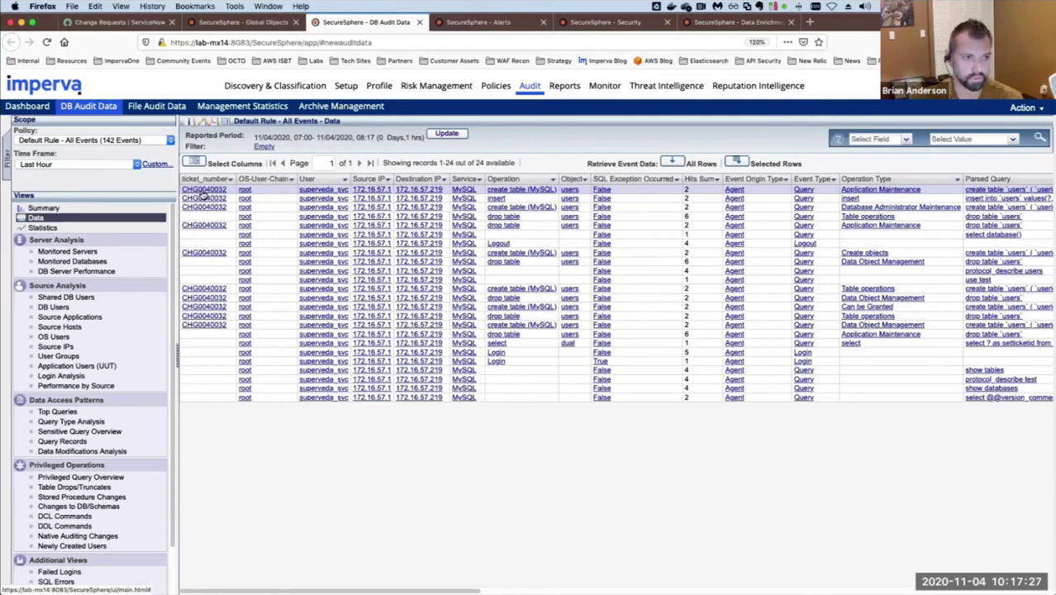
pyautogui.click(199, 193)
pyautogui.click(212, 201)
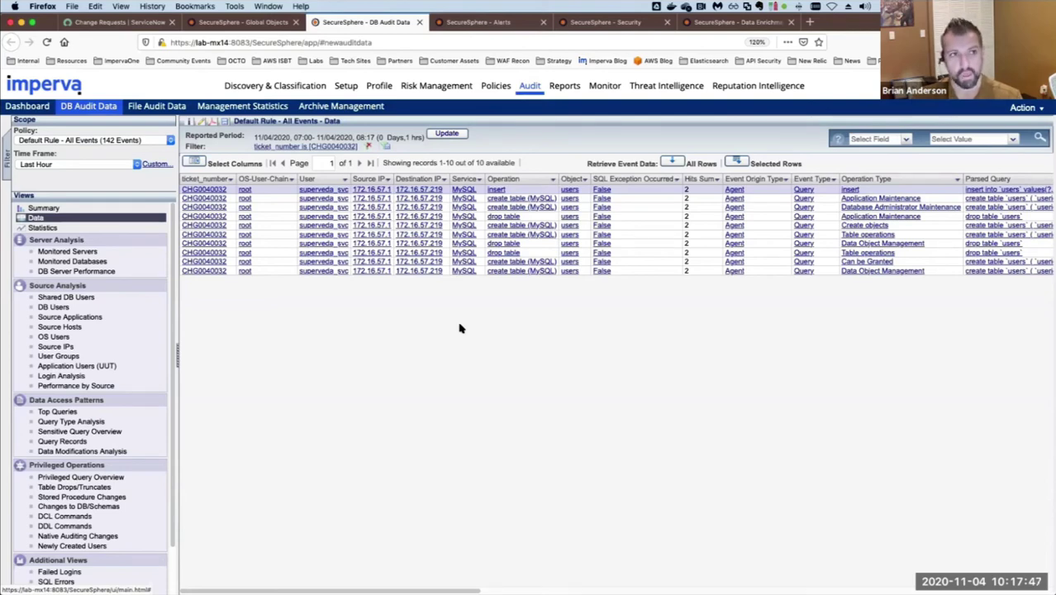
# Step: Open change request CHG0040032 in ServiceNow to view its details, and return to SecureSphere's filtered audit data
pyautogui.click(108, 28)
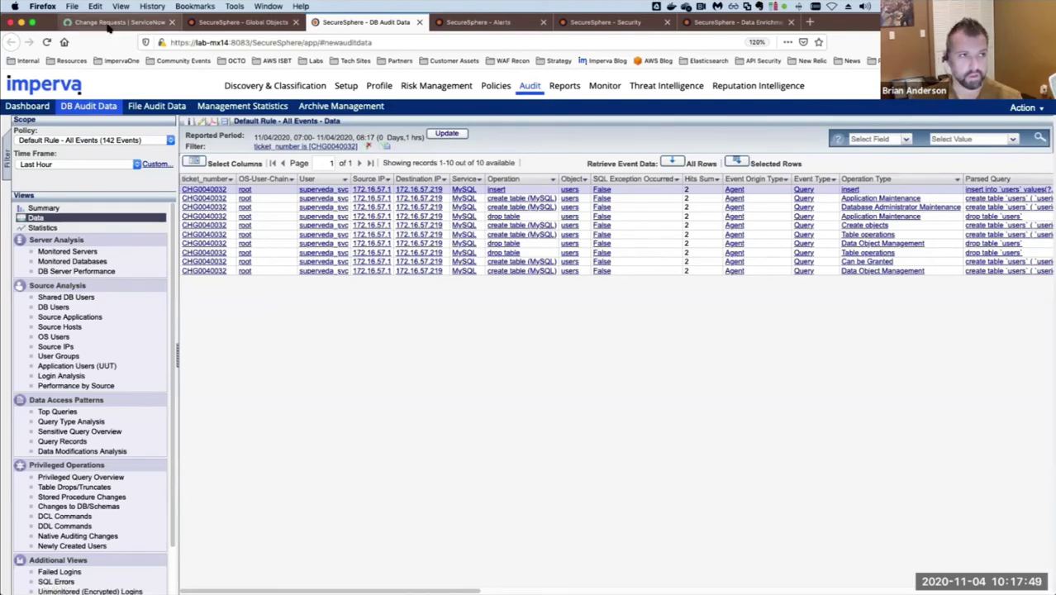
pyautogui.click(231, 284)
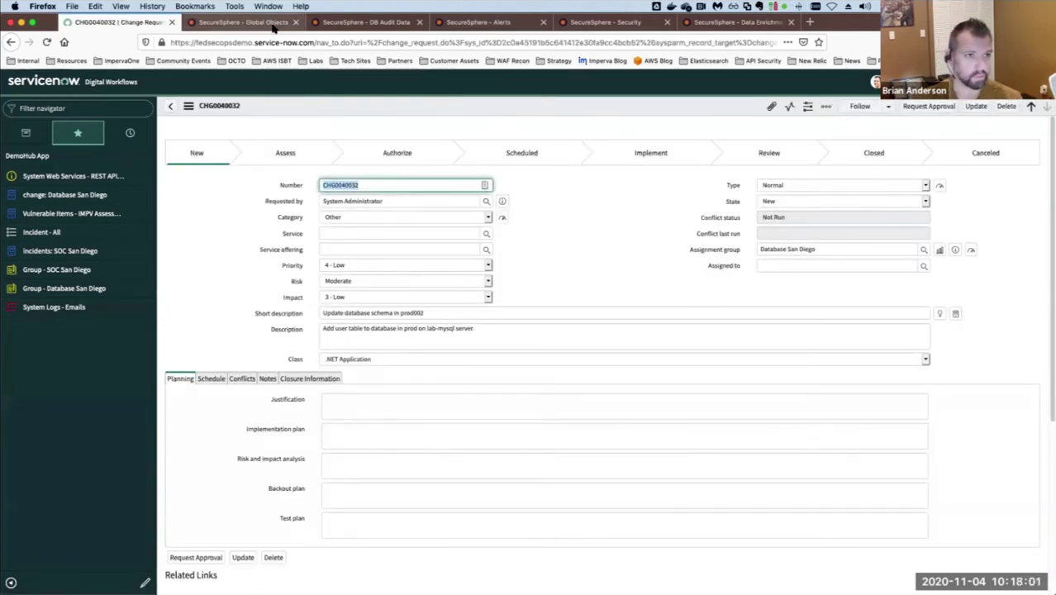
pyautogui.click(356, 27)
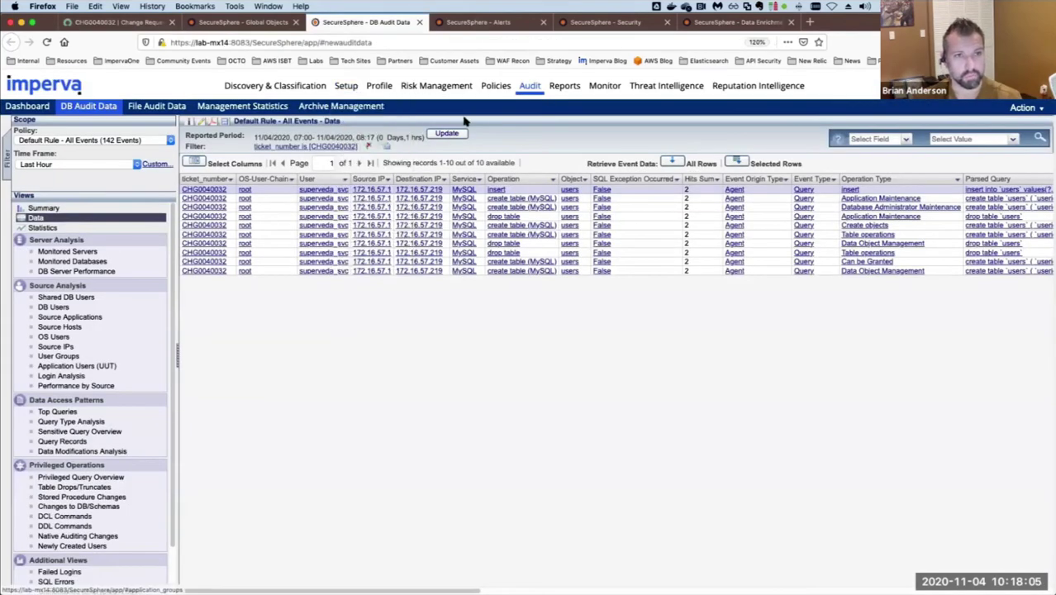
# Step: Open SecureSphere's Manage Reports page in a new browser tab and select the Change Control Audit Report
pyautogui.moveTo(562, 91)
pyautogui.rightClick(566, 120)
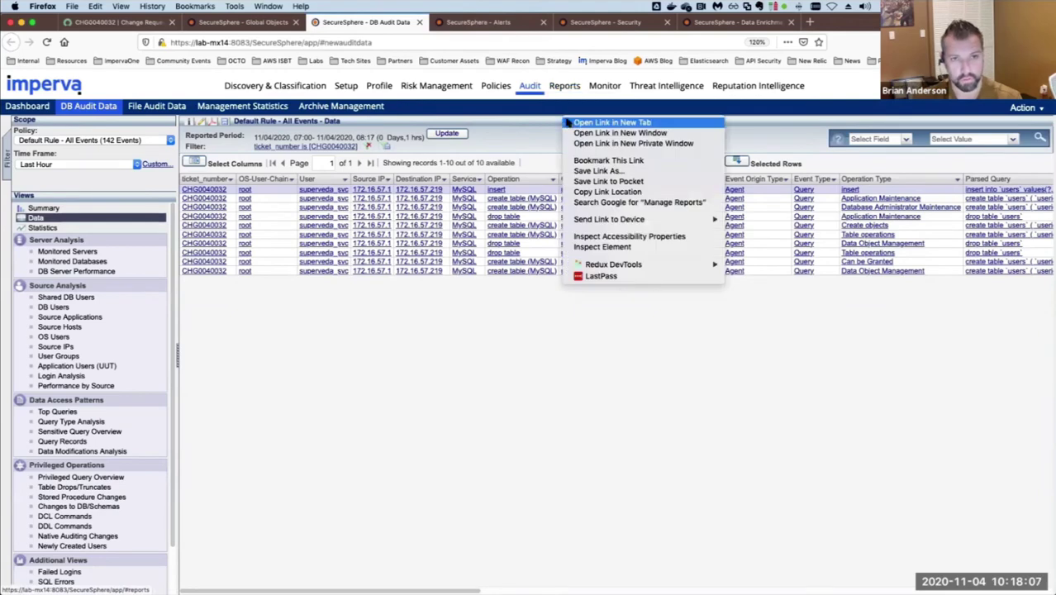
pyautogui.click(570, 123)
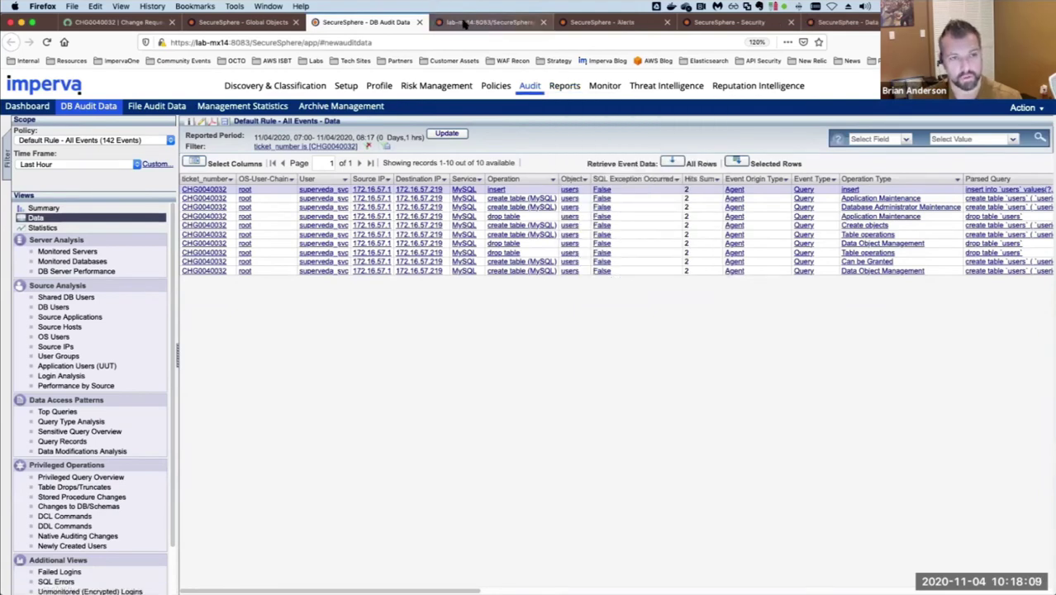
pyautogui.click(464, 23)
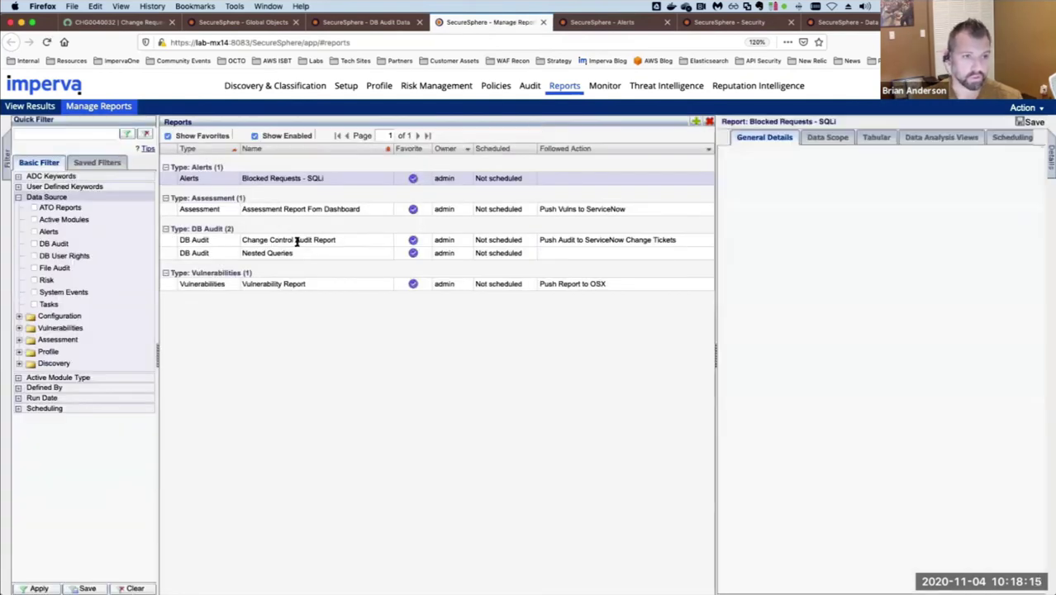
pyautogui.click(296, 240)
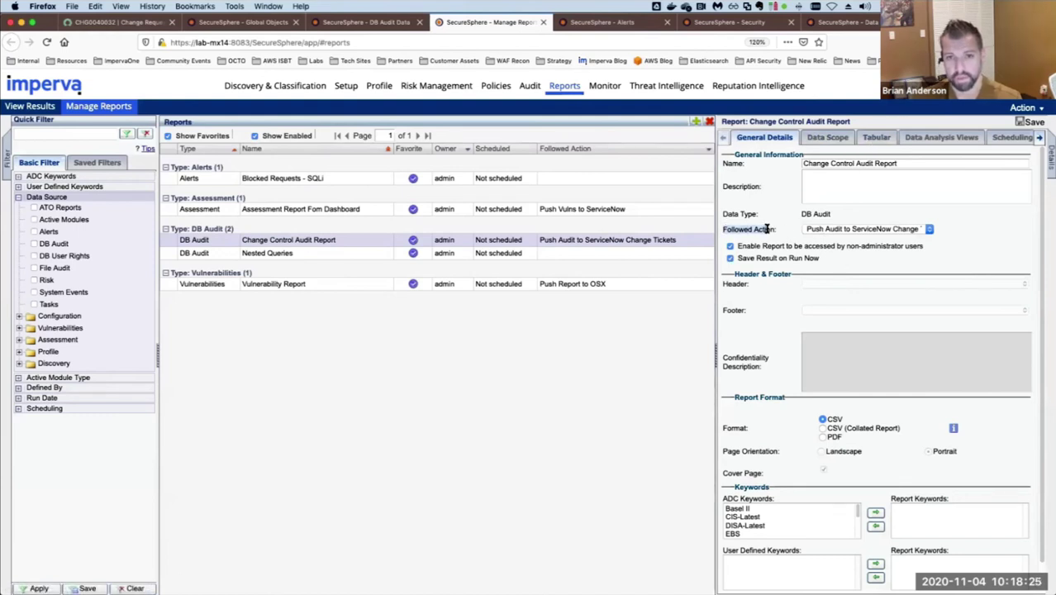
# Step: Check the Followed Action options, keep Push Audit to ServiceNow Change Tickets, and run the Change Control Audit Report
pyautogui.click(826, 232)
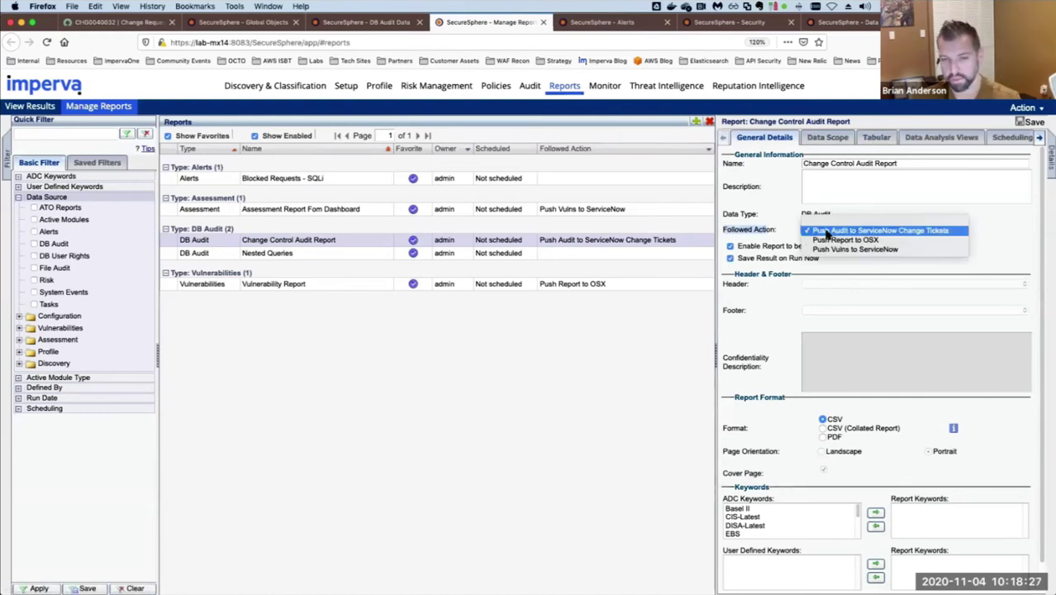
pyautogui.click(783, 234)
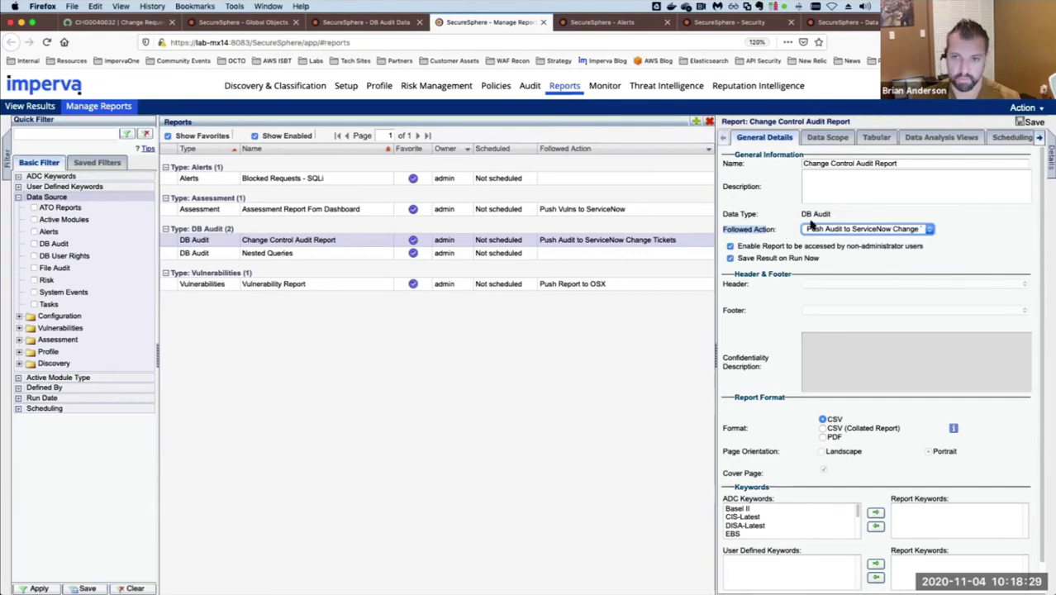
pyautogui.click(1024, 108)
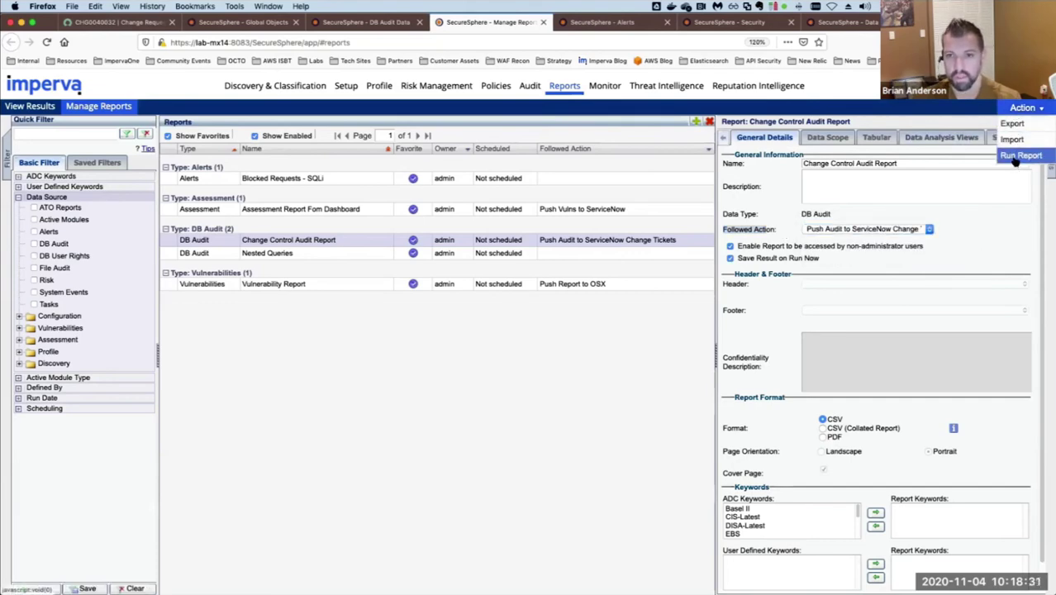
pyautogui.click(1020, 156)
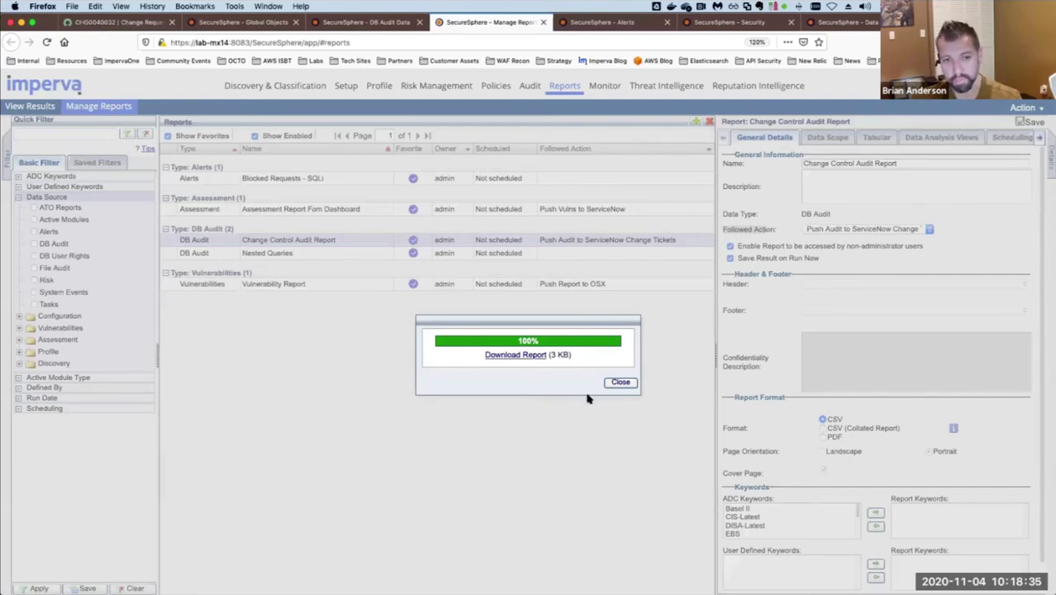
pyautogui.click(620, 382)
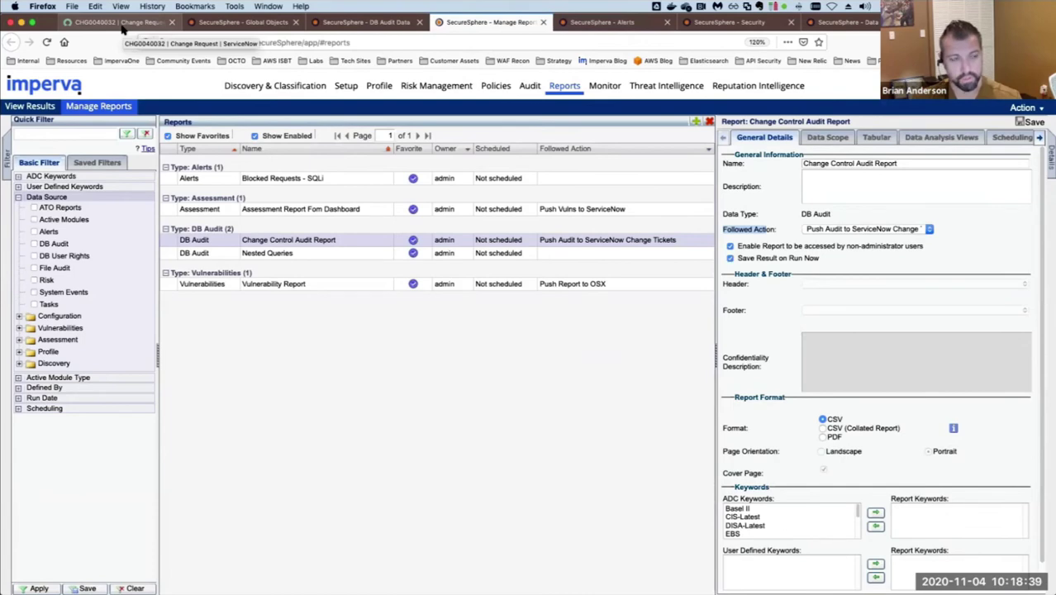
# Step: Return to change request CHG0040032 in ServiceNow and examine the audited queries in its work notes
pyautogui.click(121, 25)
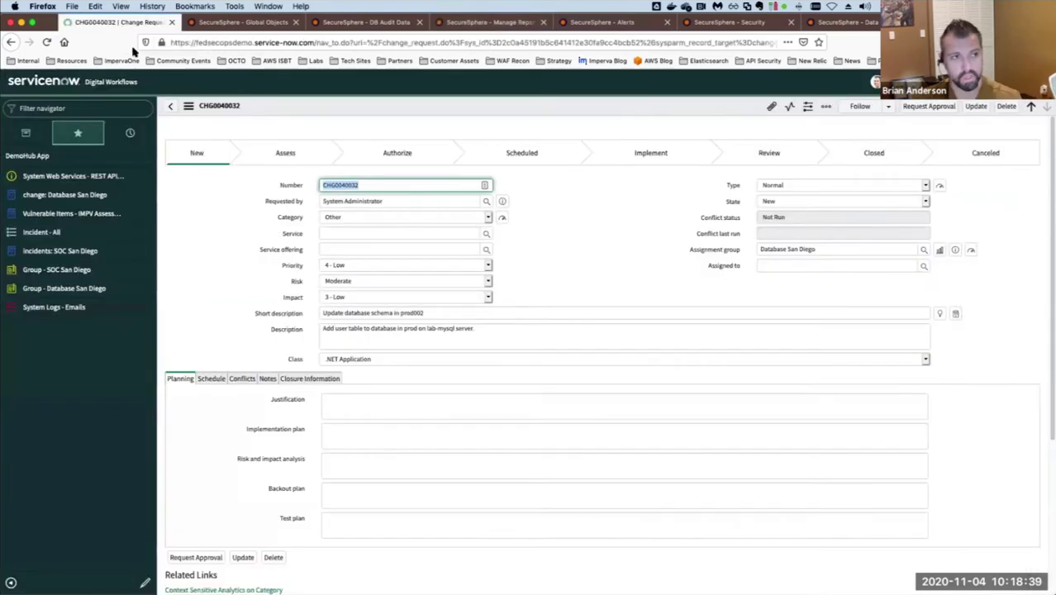
pyautogui.click(267, 378)
pyautogui.scroll(-8, 430, 306)
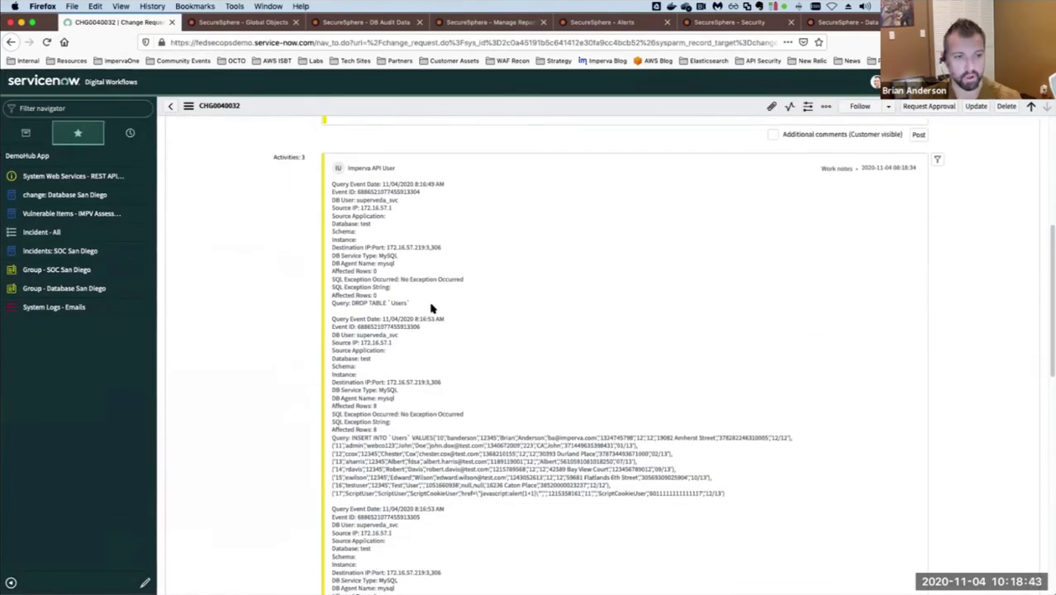
pyautogui.scroll(-5, 430, 308)
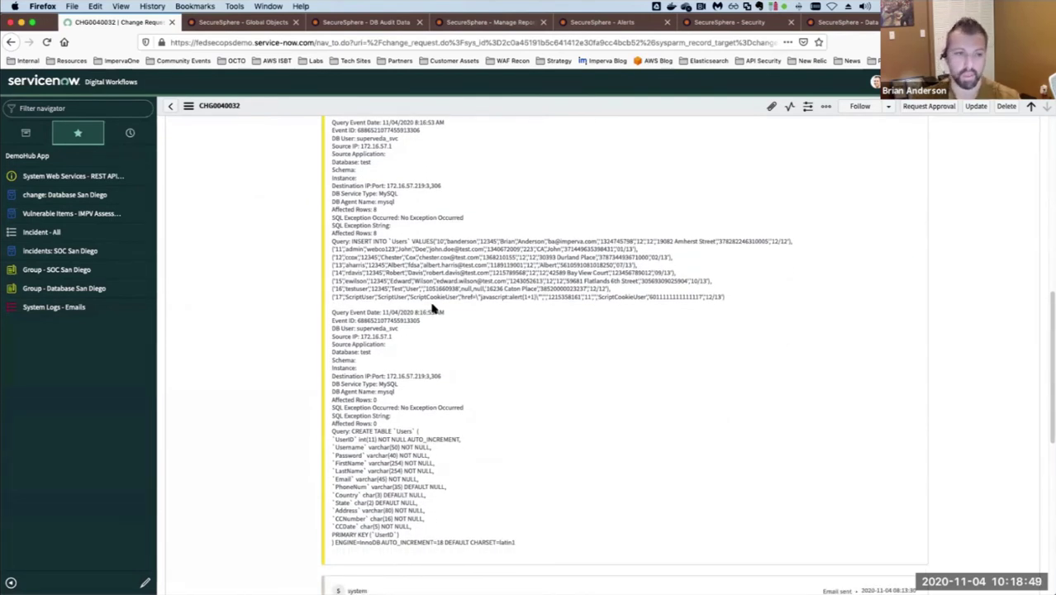
pyautogui.scroll(10, 432, 308)
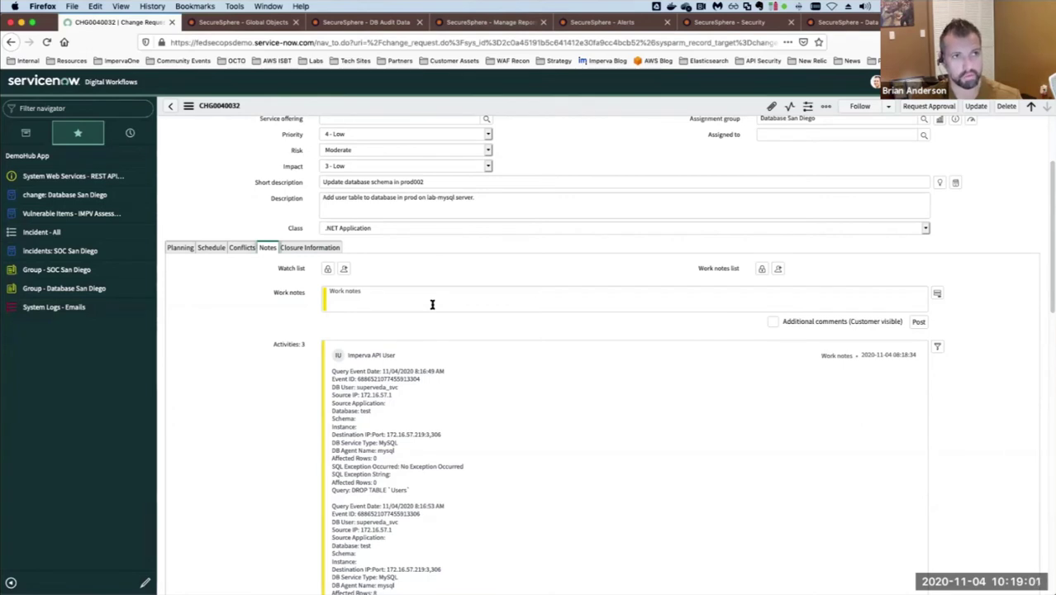
pyautogui.scroll(3, 431, 304)
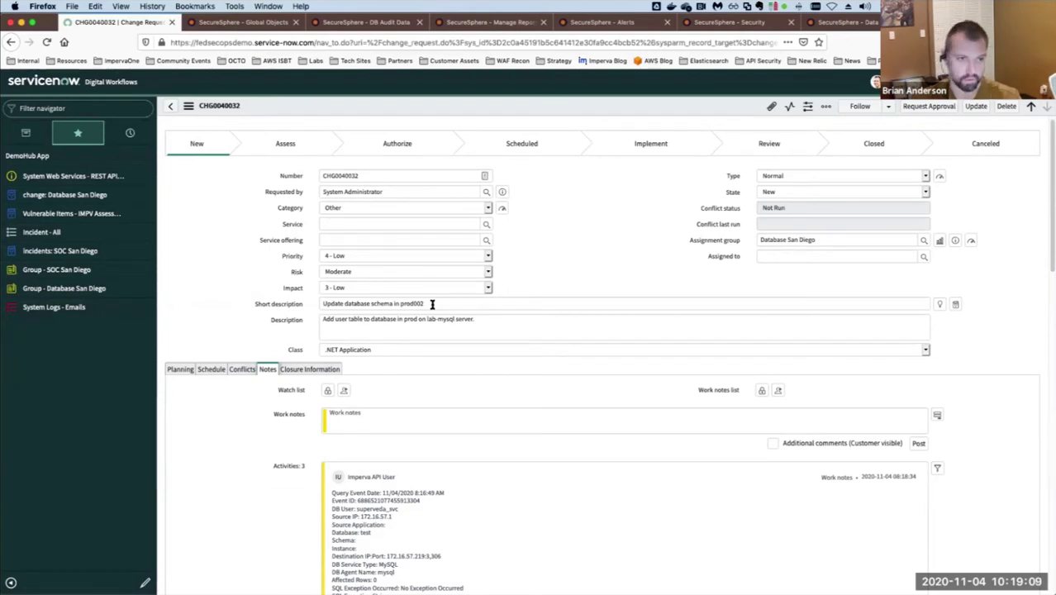
pyautogui.scroll(1, 531, 271)
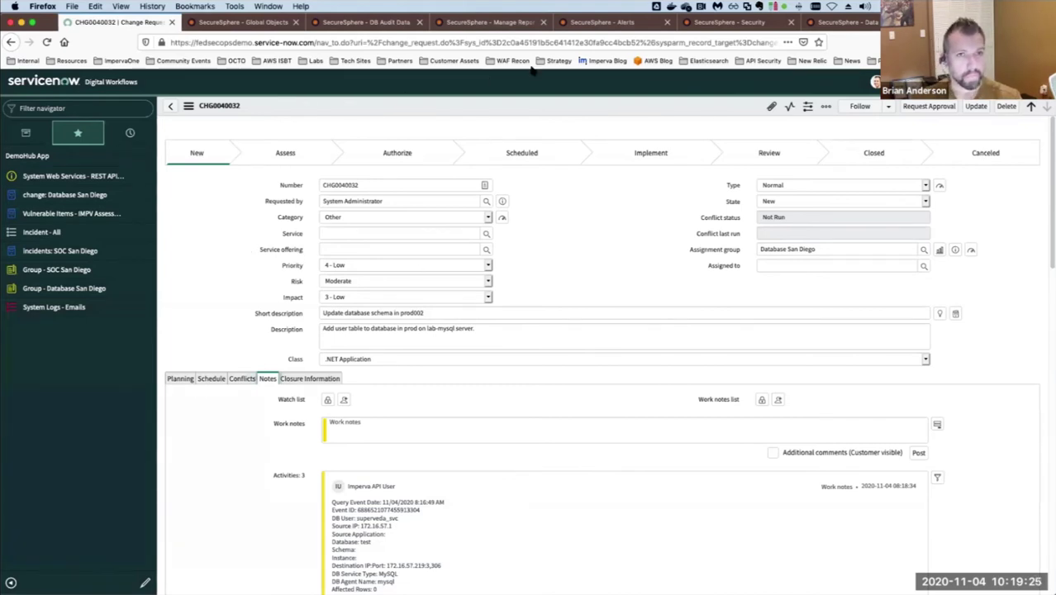
# Step: Check the missing ticket ID alert's number in SecureSphere and open ServiceNow's Incidents: SOC San Diego list
pyautogui.click(591, 23)
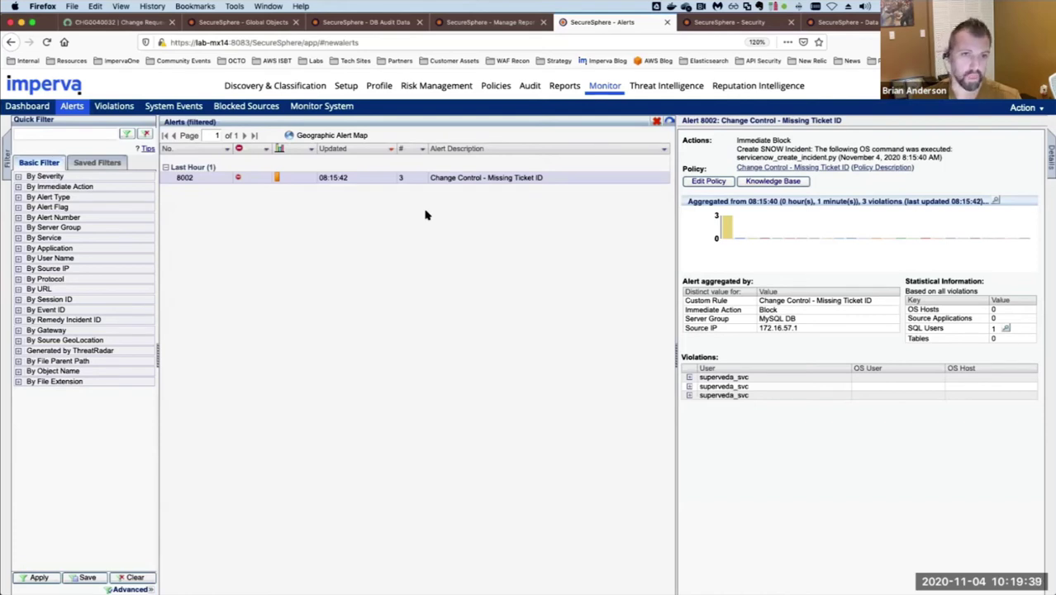
pyautogui.click(131, 24)
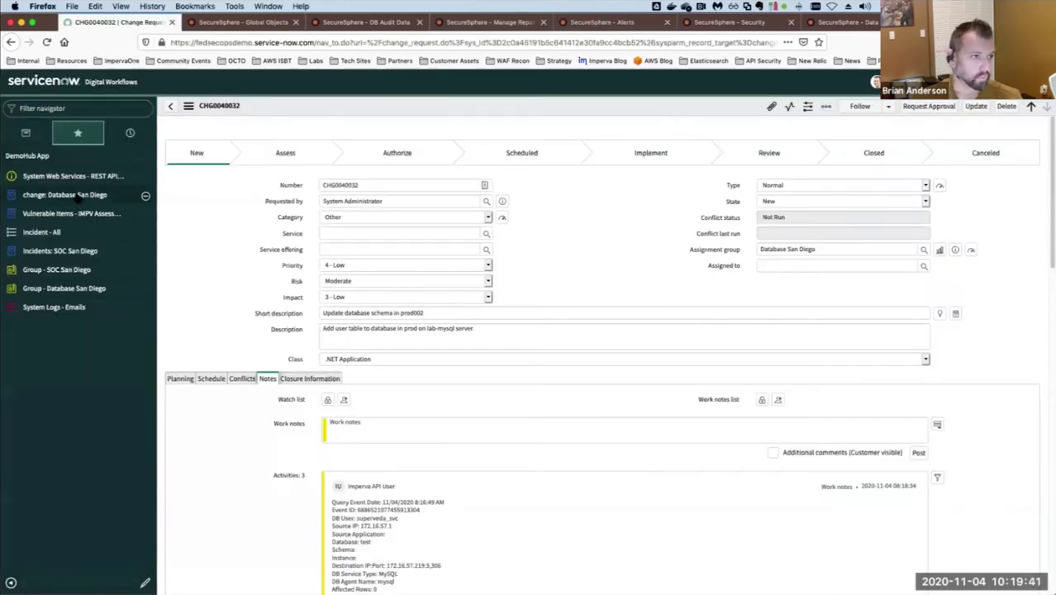
pyautogui.click(64, 256)
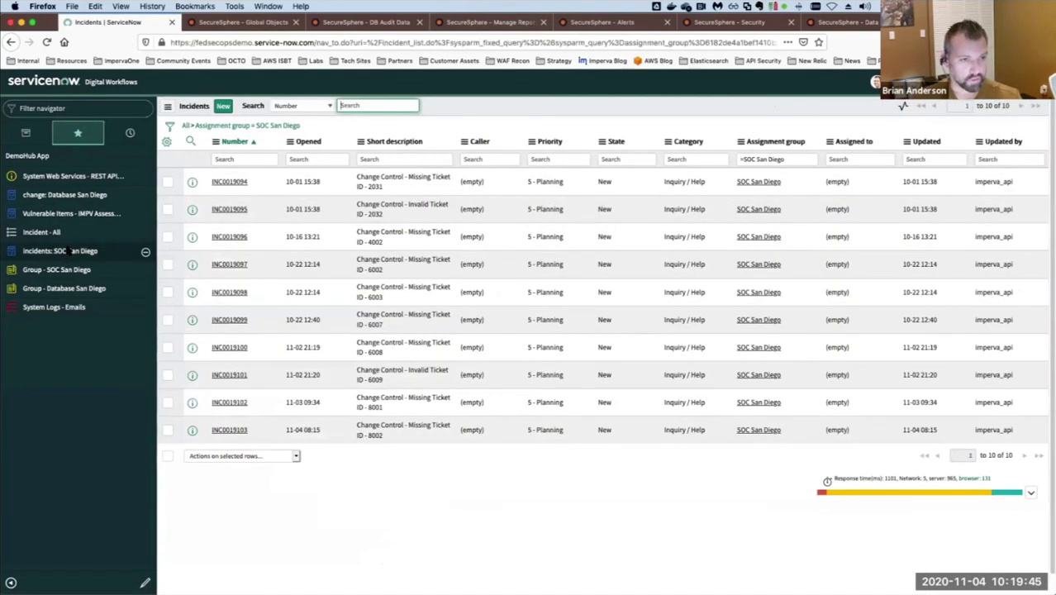
pyautogui.click(605, 24)
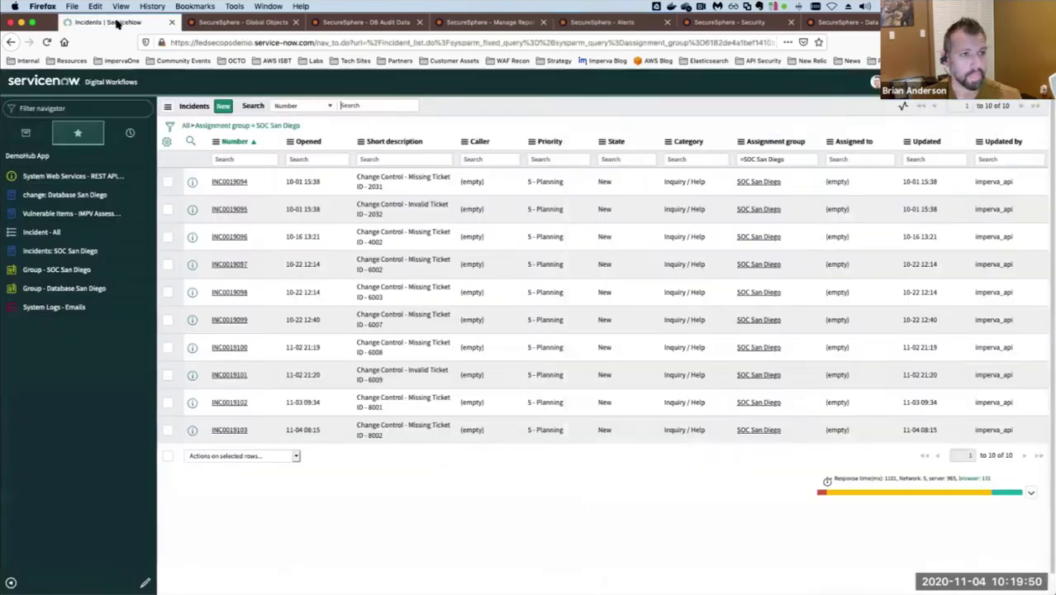
pyautogui.click(109, 22)
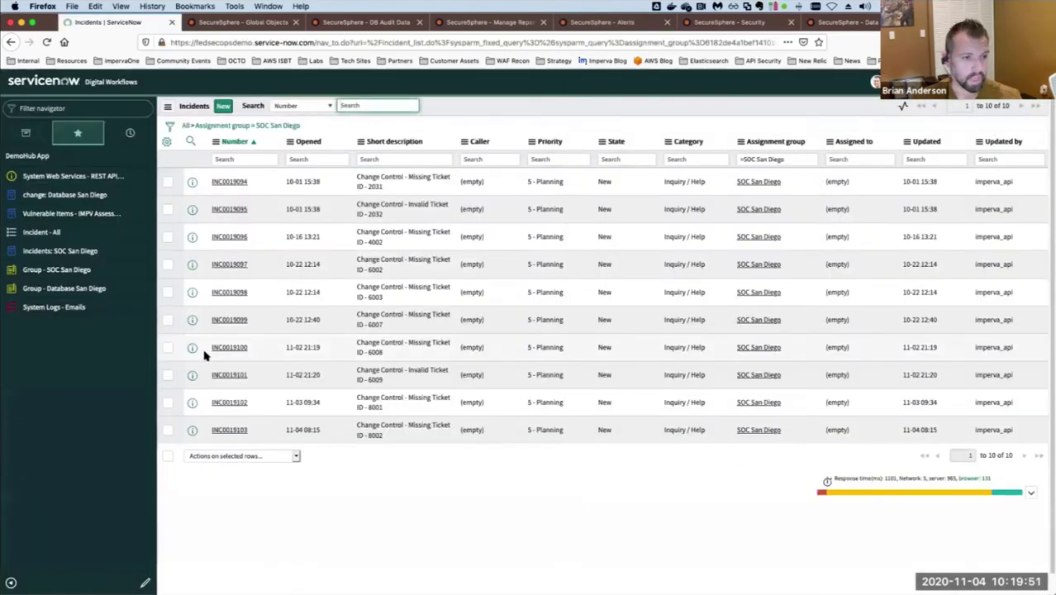
# Step: Highlight alert number 8002 in the matching incident's short description, and open INC0019103 to examine its work notes
pyautogui.moveTo(385, 435); pyautogui.dragTo(370, 435)
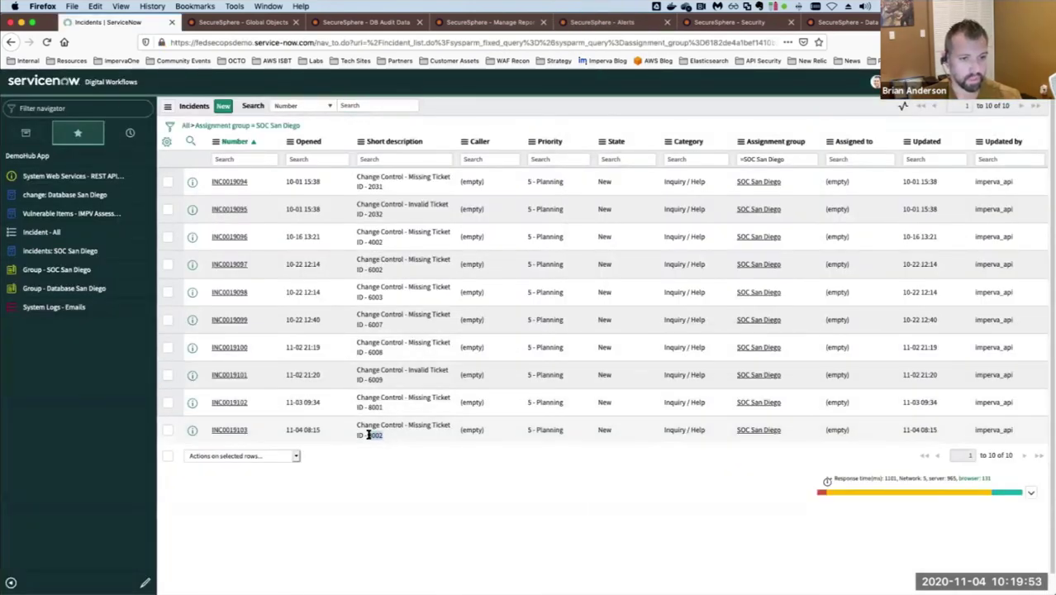
pyautogui.click(231, 430)
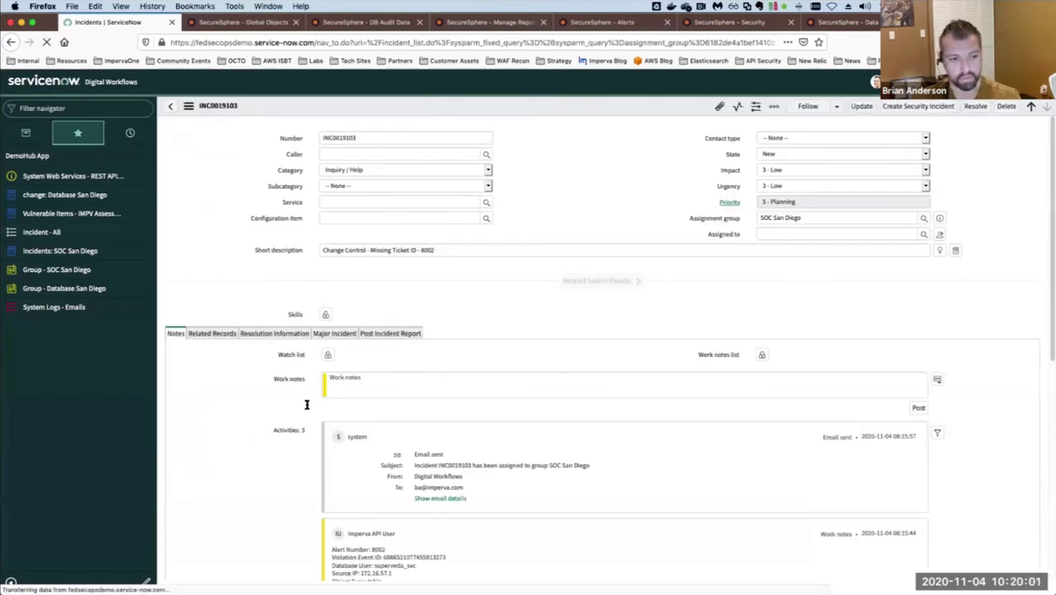
pyautogui.scroll(-4, 306, 404)
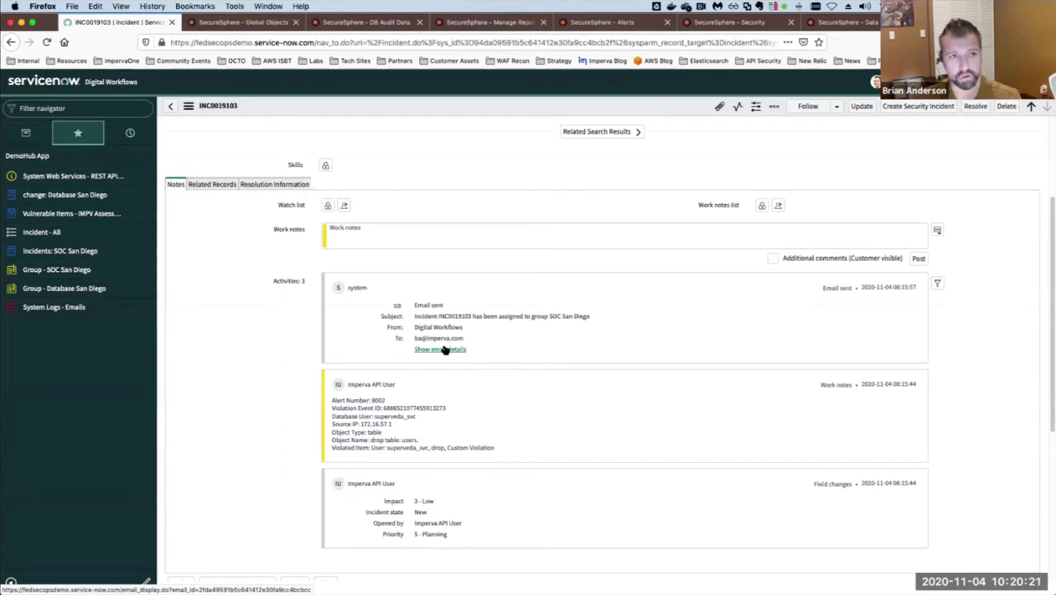
pyautogui.scroll(2, 453, 252)
pyautogui.scroll(3, 453, 252)
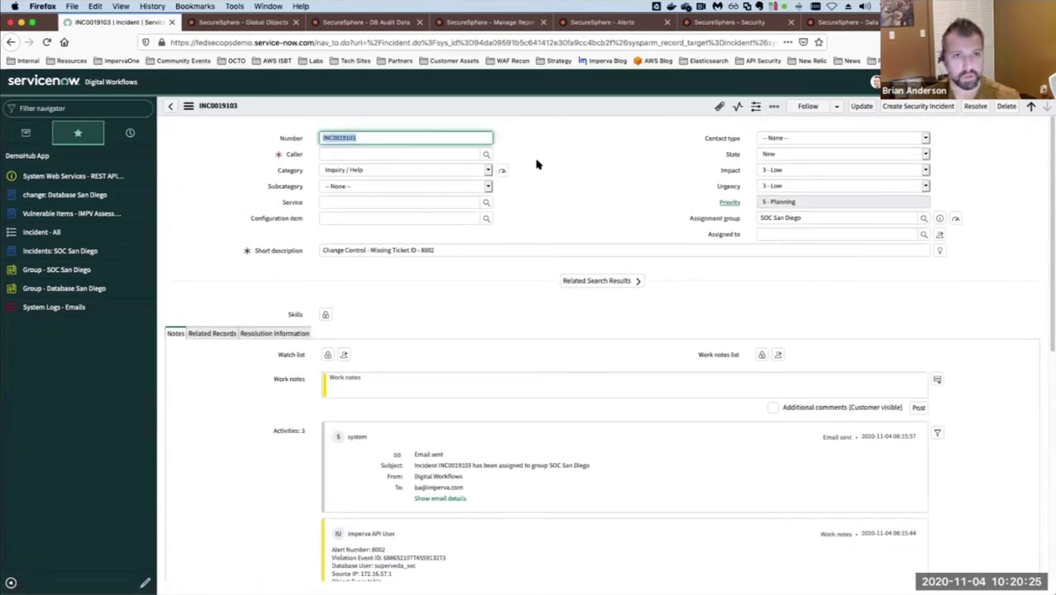
# Step: Recheck the missing ticket ID alert against its ServiceNow incident, and filter SecureSphere's security policies by the DB Service Custom type
pyautogui.click(599, 22)
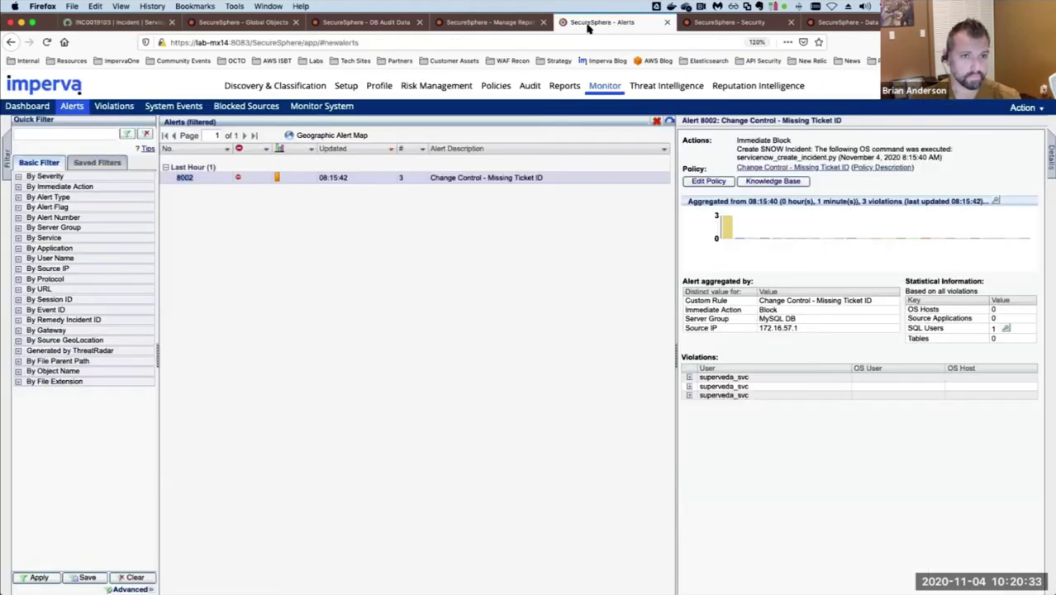
pyautogui.click(113, 24)
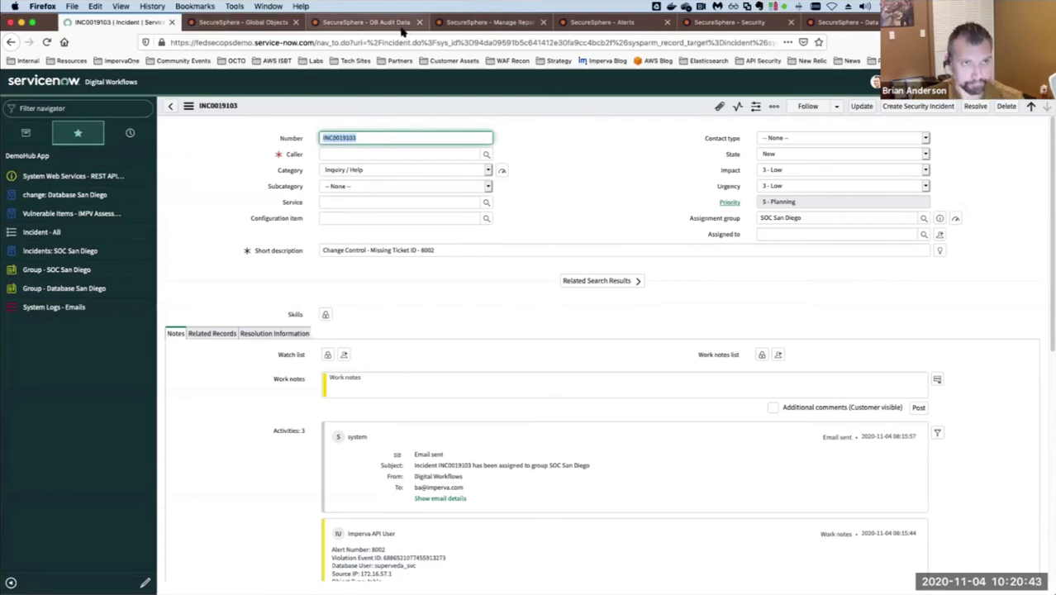
pyautogui.click(725, 24)
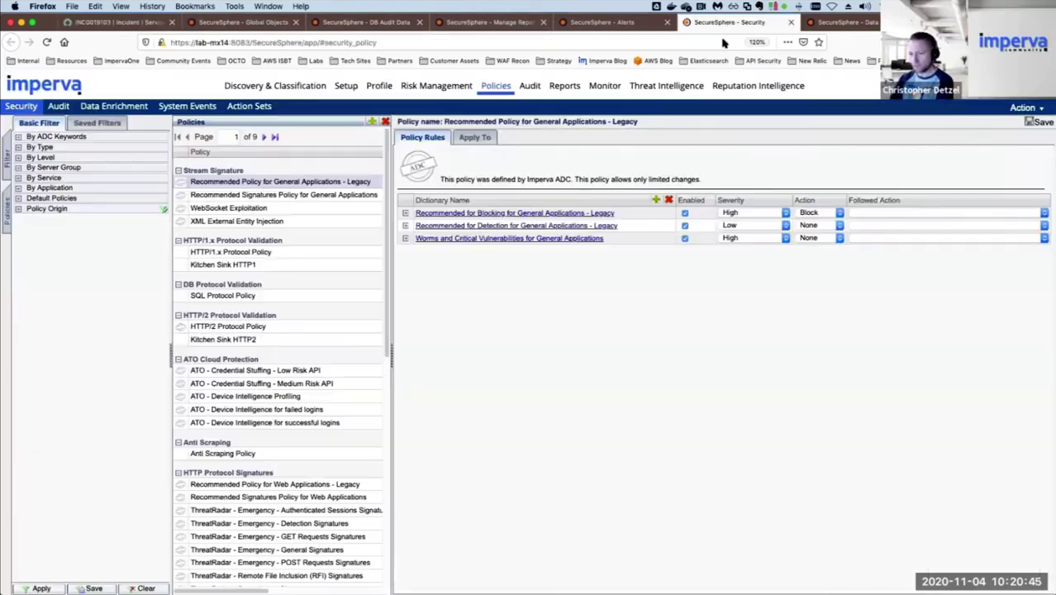
pyautogui.click(17, 147)
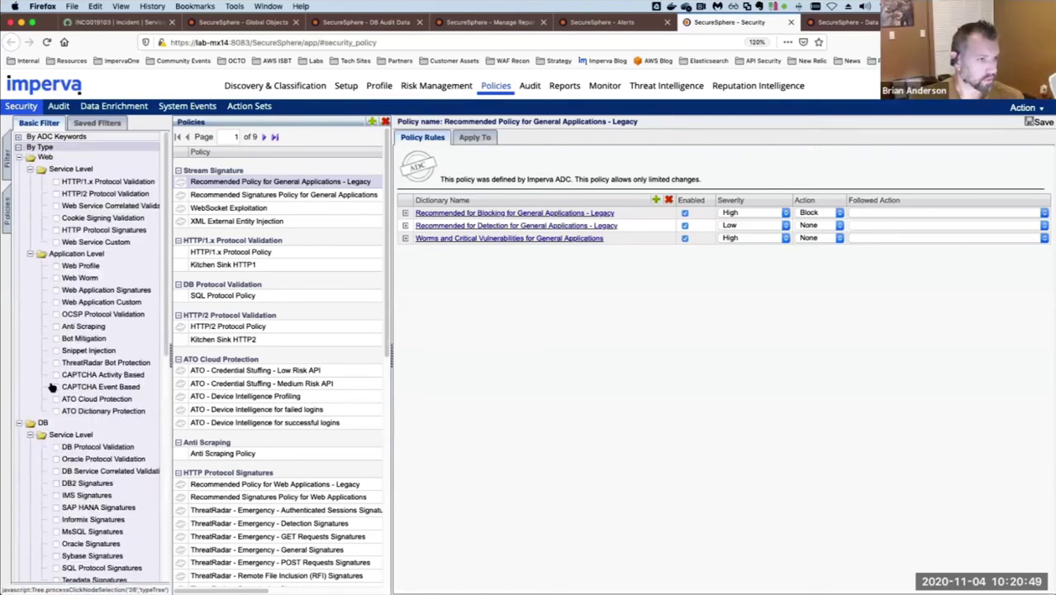
pyautogui.scroll(-10, 51, 386)
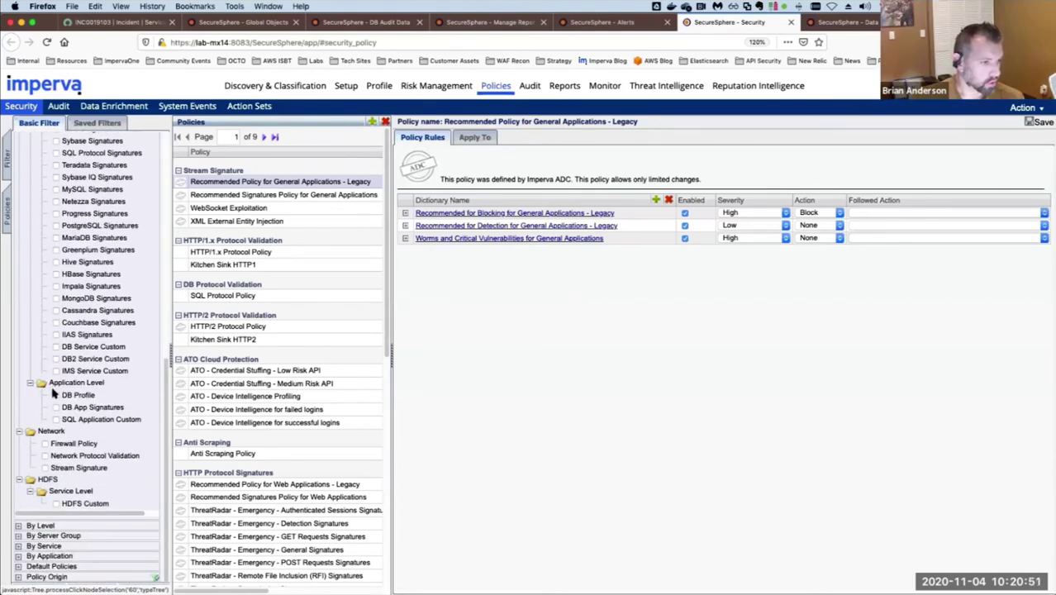
pyautogui.scroll(2, 55, 390)
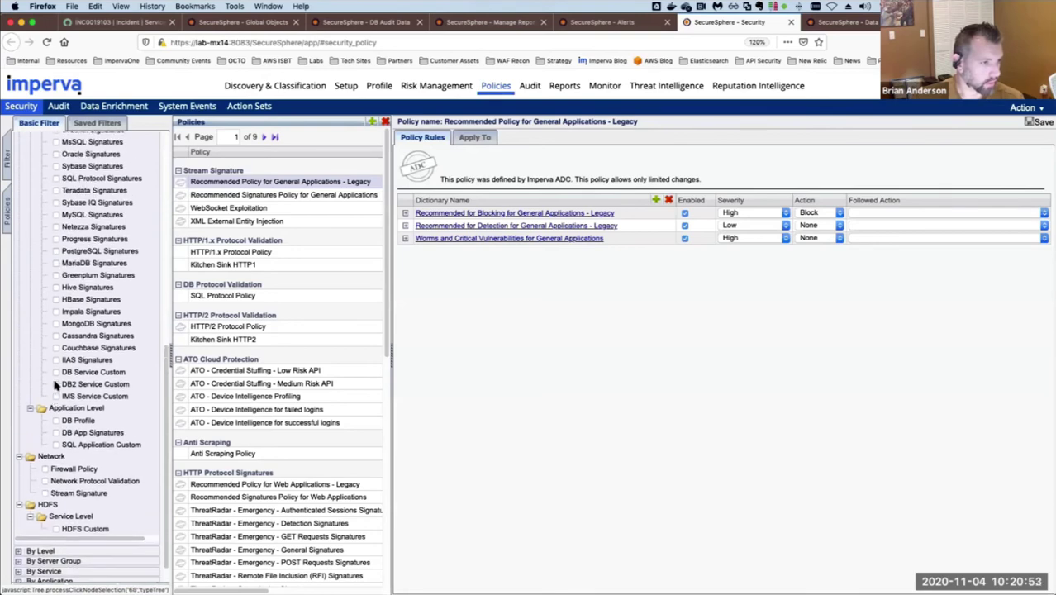
pyautogui.click(56, 372)
pyautogui.click(41, 588)
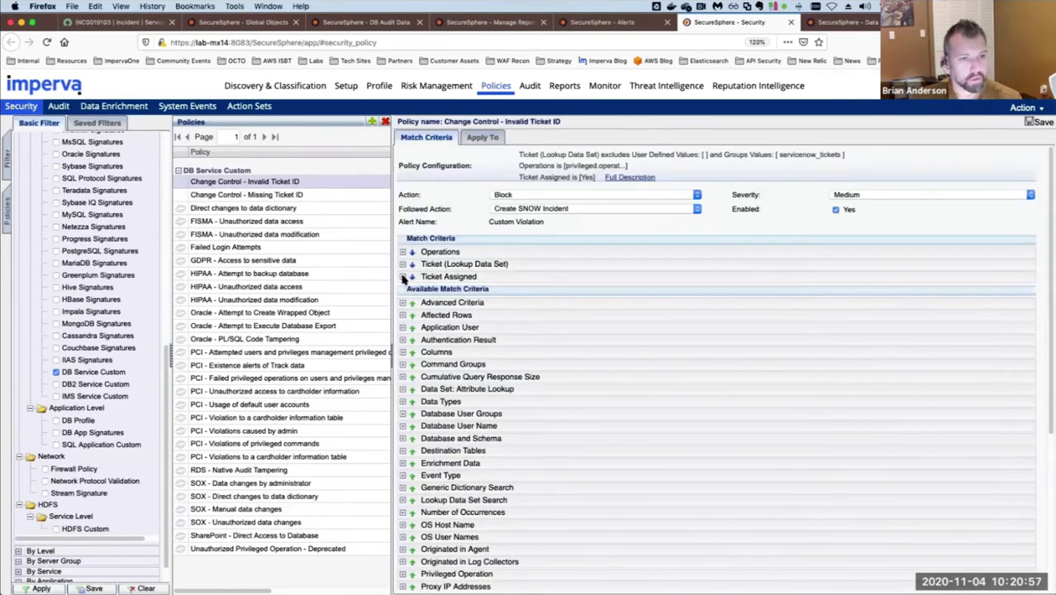
# Step: Expand the three match criteria of the Change Control - Invalid Ticket ID policy and examine its operations and lookup data set
pyautogui.click(402, 277)
pyautogui.click(402, 265)
pyautogui.click(403, 252)
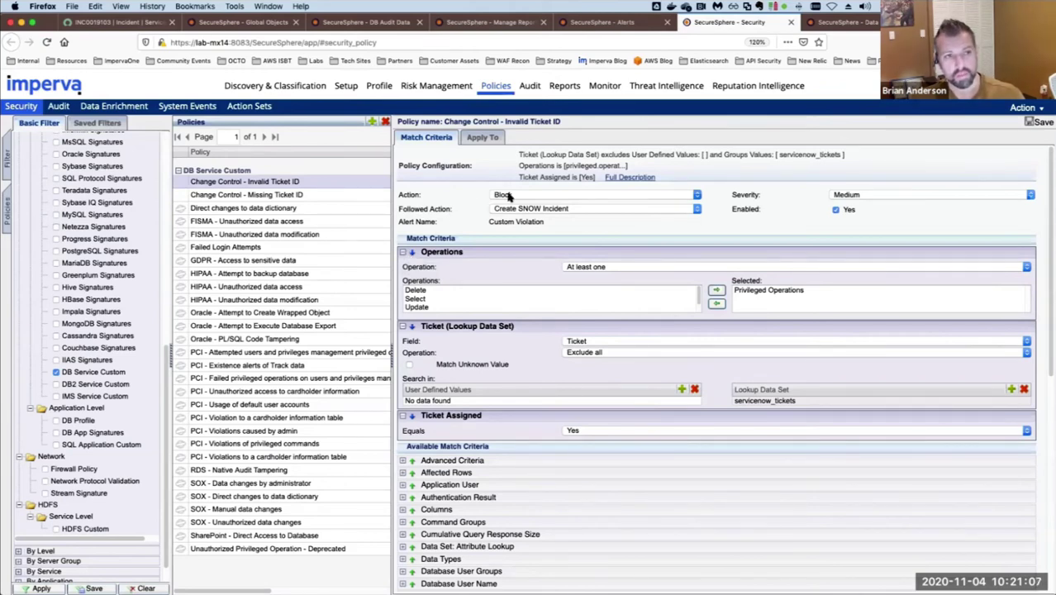
pyautogui.moveTo(496, 86)
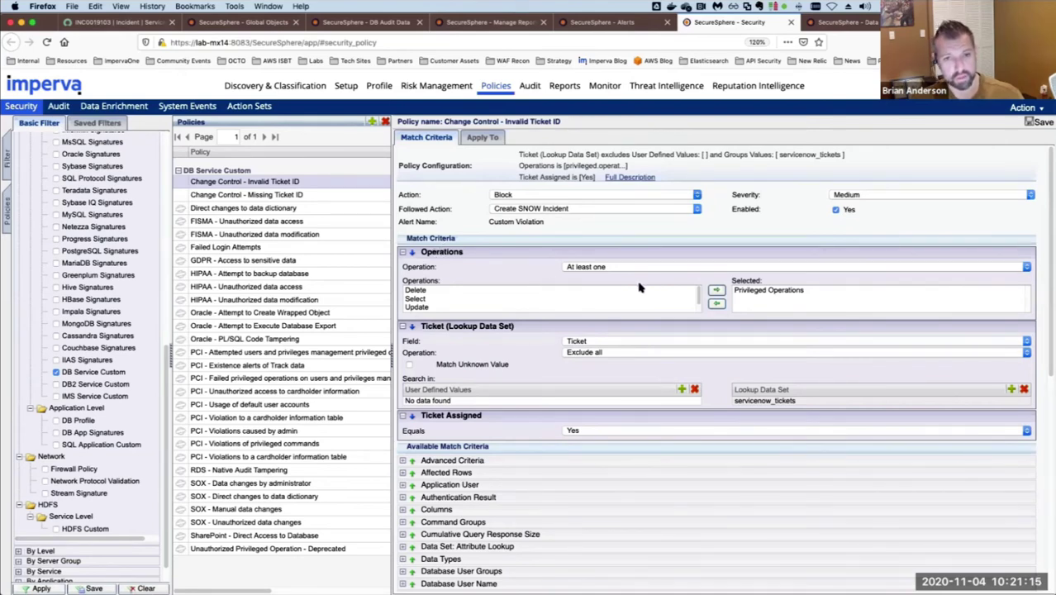
pyautogui.click(757, 294)
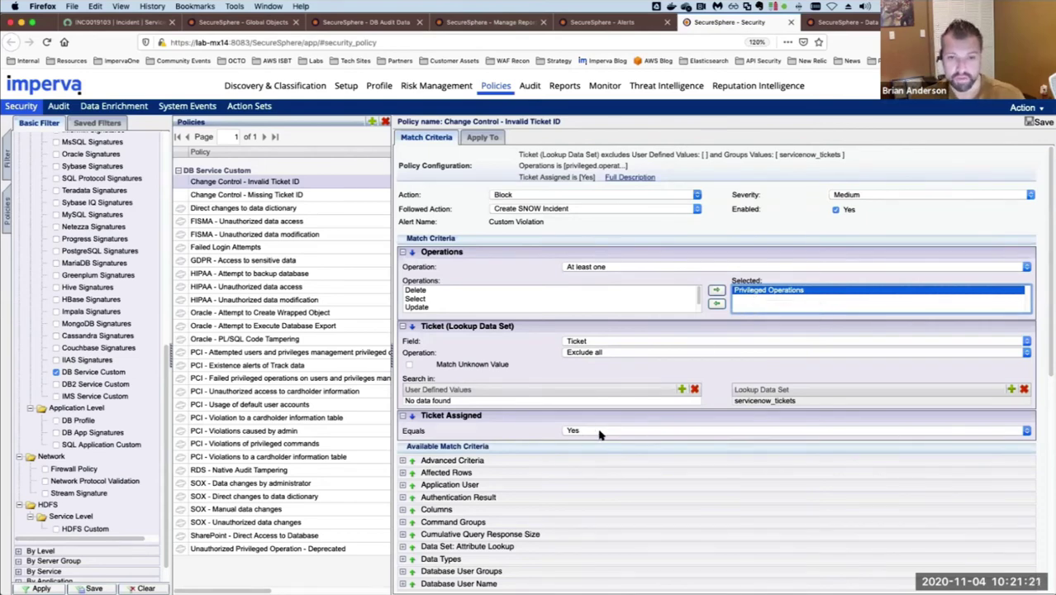
pyautogui.click(734, 401)
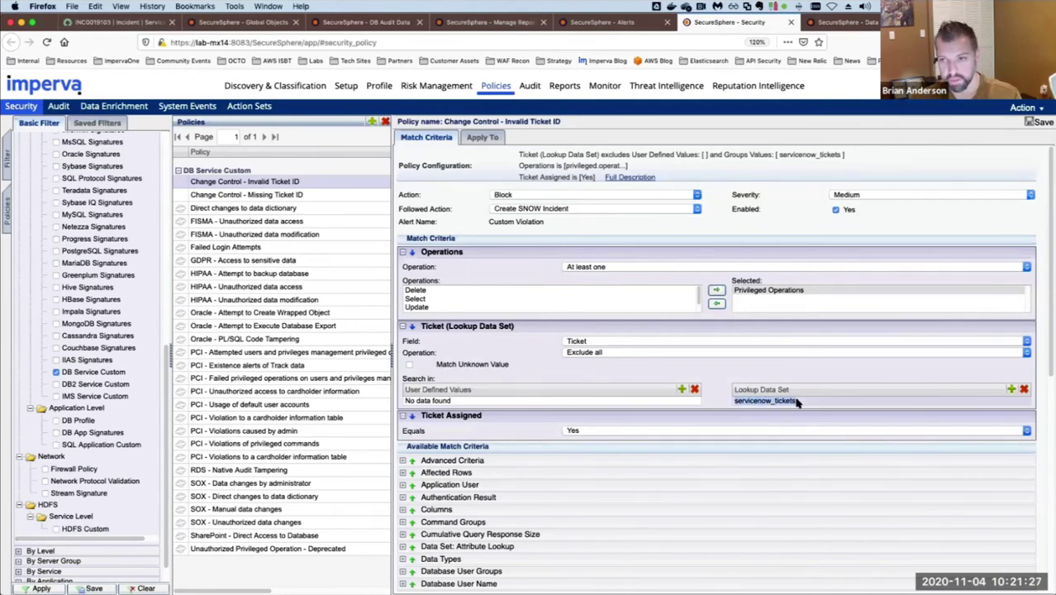
# Step: Open the Change Control - Missing Ticket ID policy and examine its Operations and Ticket Assigned match criteria
pyautogui.click(299, 194)
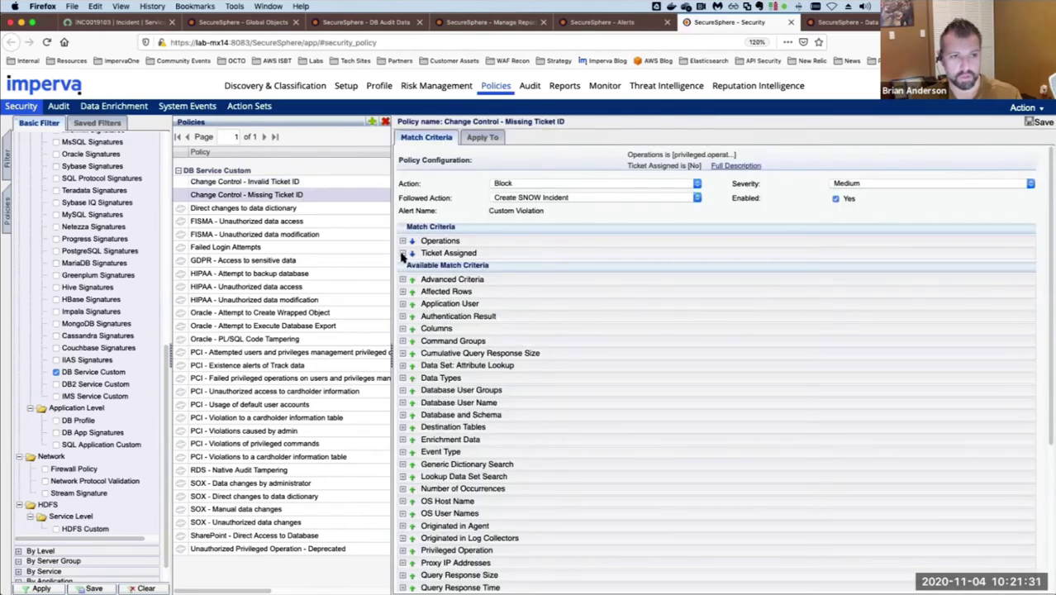
pyautogui.click(403, 253)
pyautogui.click(402, 241)
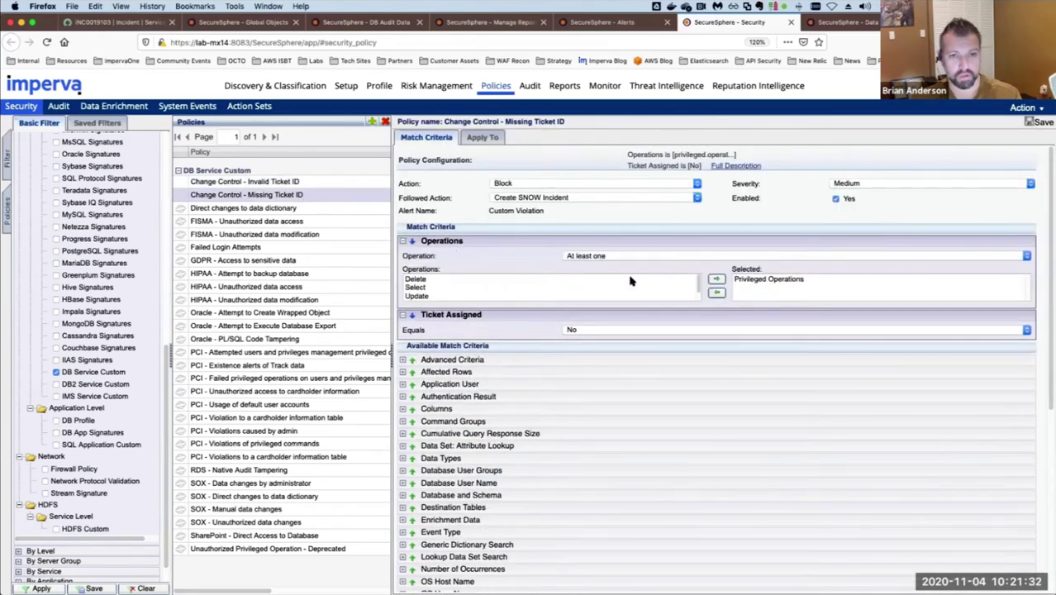
pyautogui.click(752, 281)
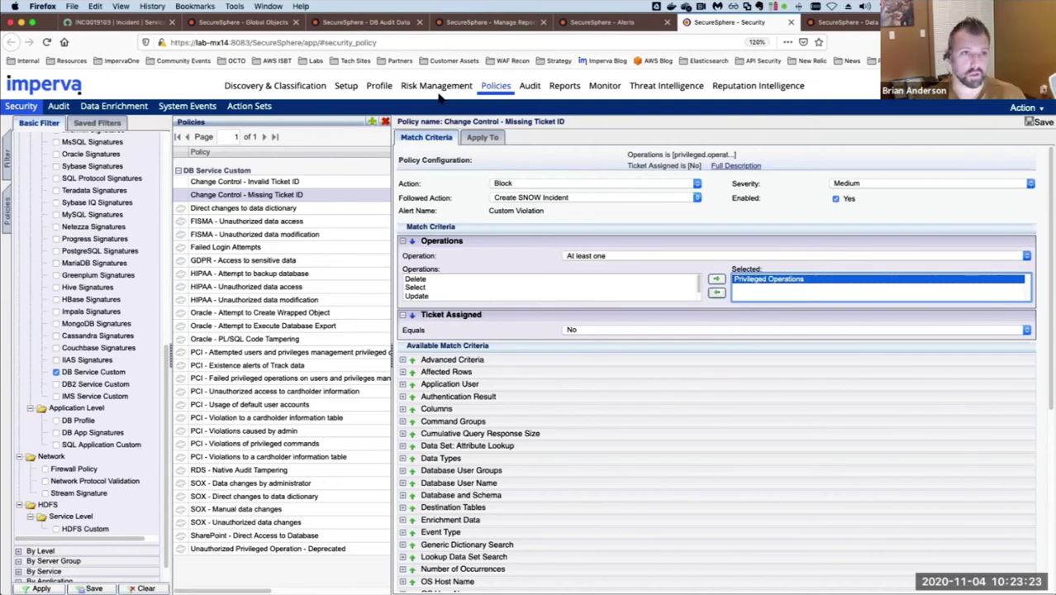
# Step: Check the assessment results in the Risk Console, and open the Vulnerability Report among the managed reports to view its followed action
pyautogui.click(415, 103)
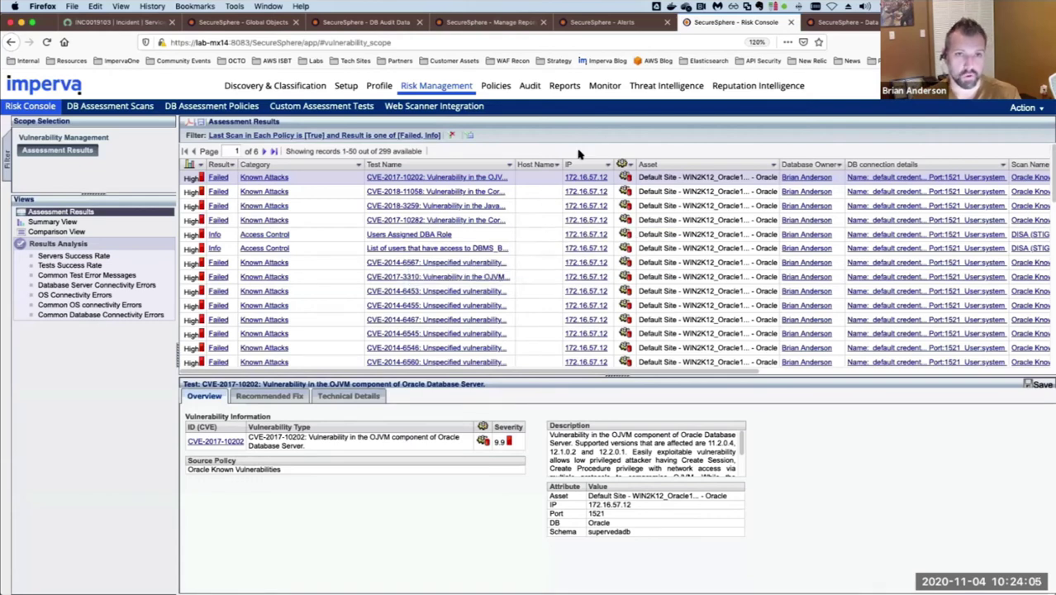
pyautogui.moveTo(567, 89)
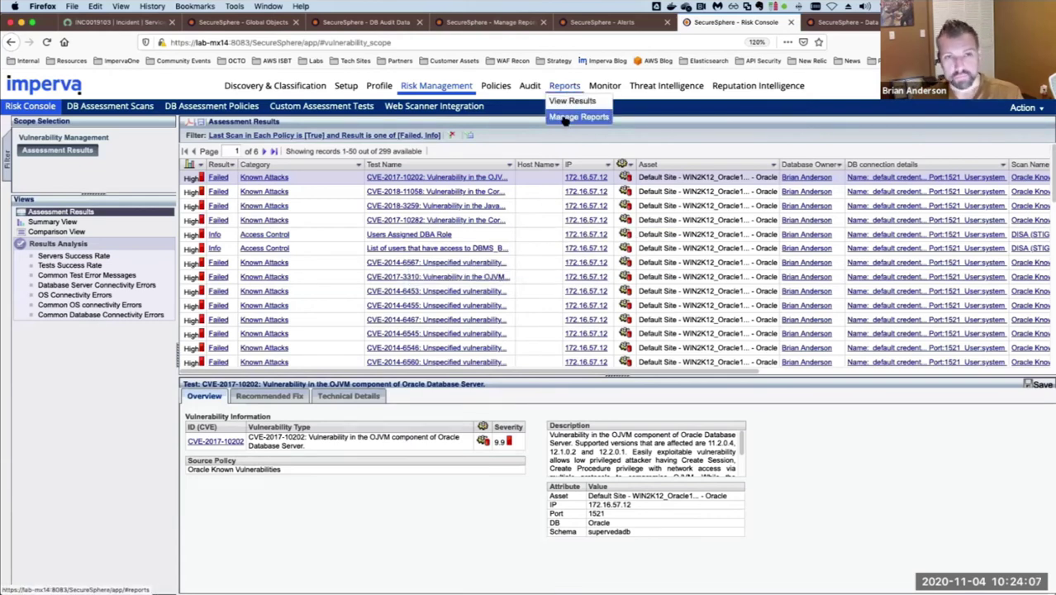
pyautogui.click(564, 120)
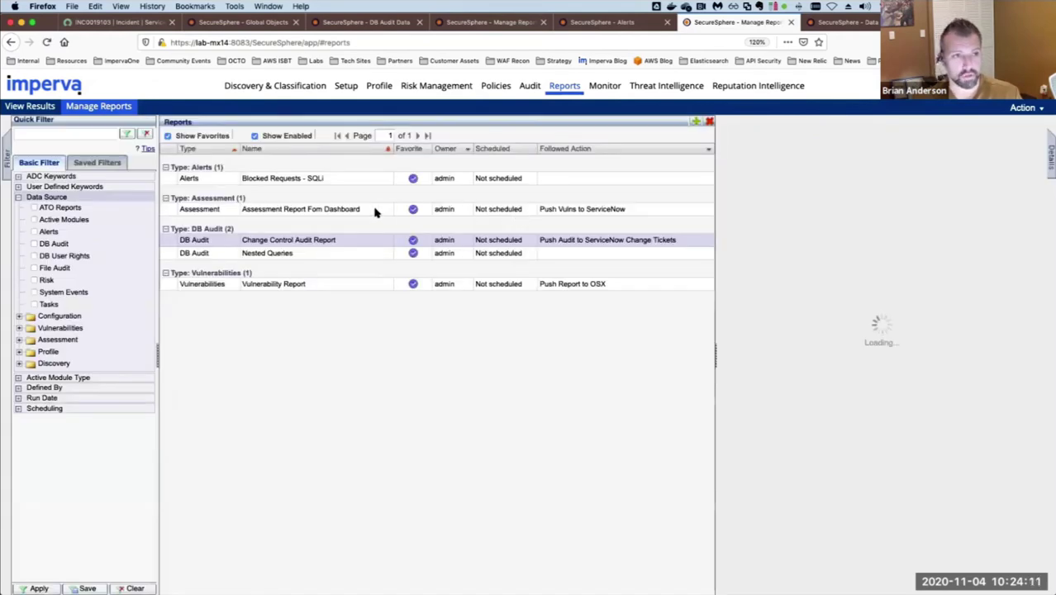
pyautogui.click(341, 284)
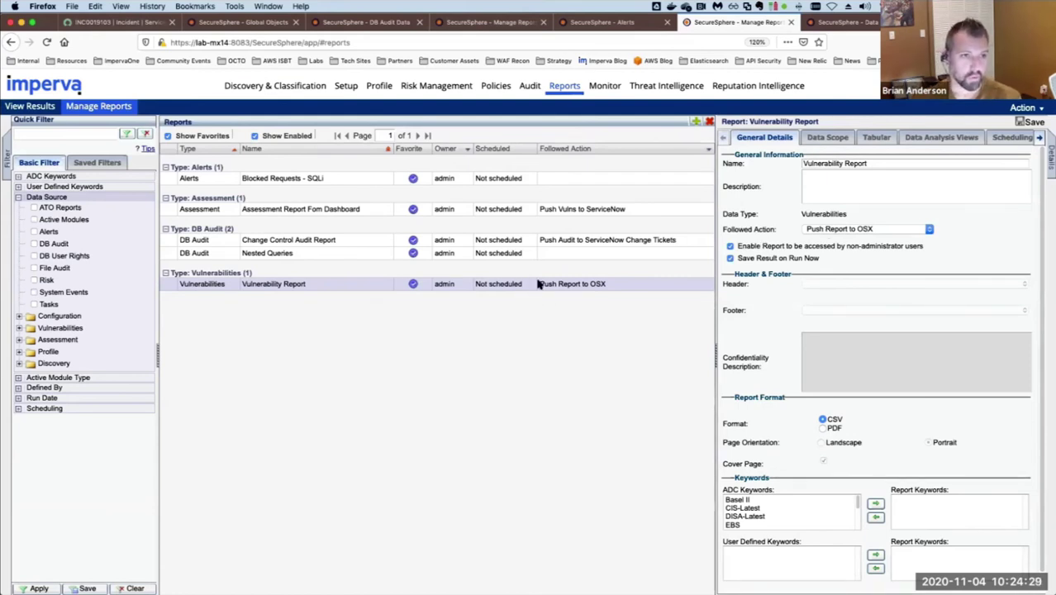
# Step: Go to ServiceNow's vulnerable items from the Imperva assessment and examine the details of item VIT0010142
pyautogui.click(98, 23)
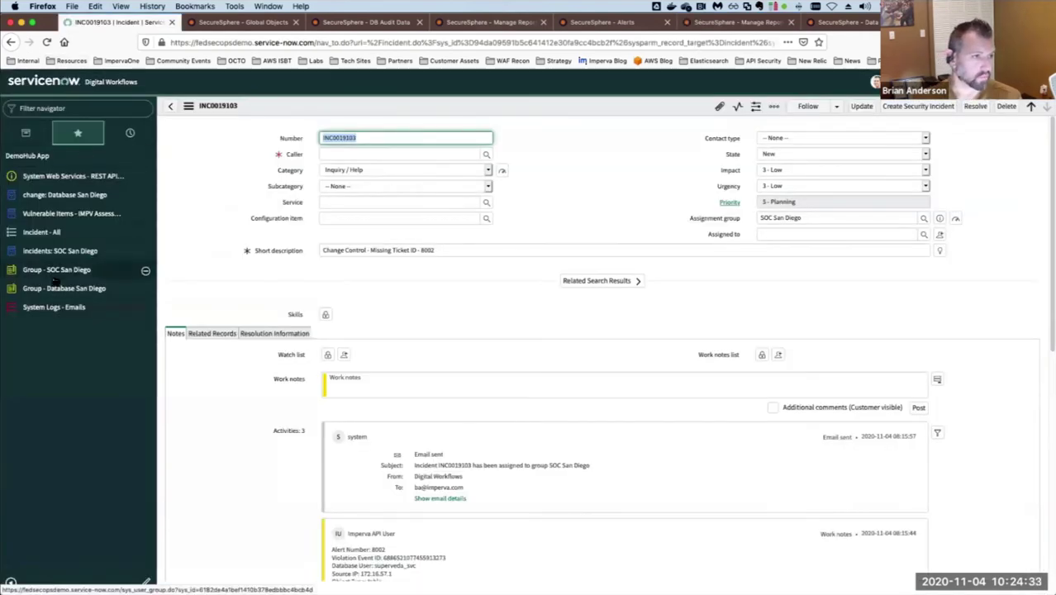
pyautogui.click(56, 213)
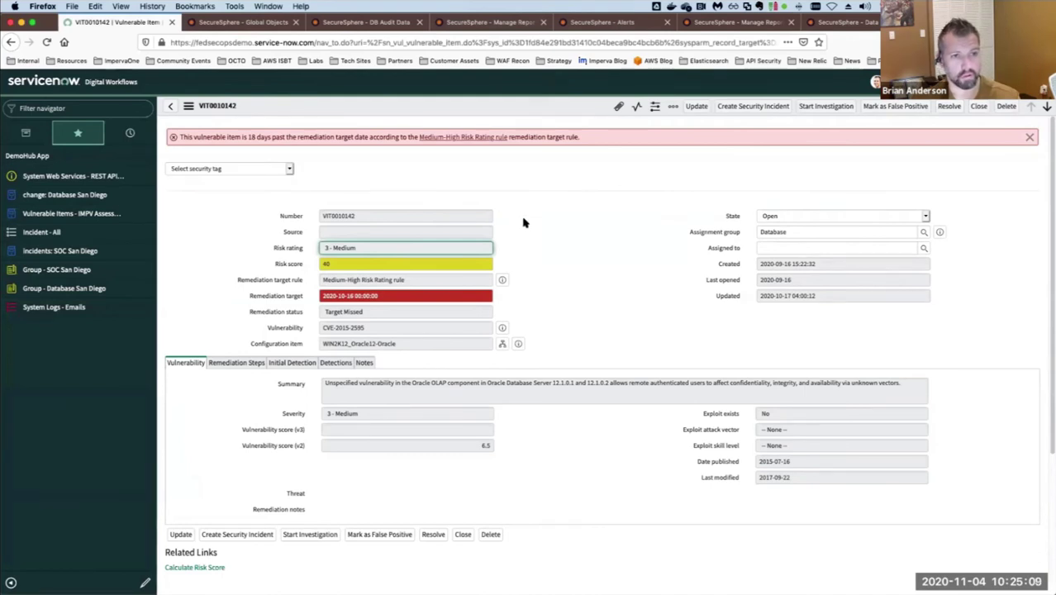
pyautogui.scroll(-2, 526, 221)
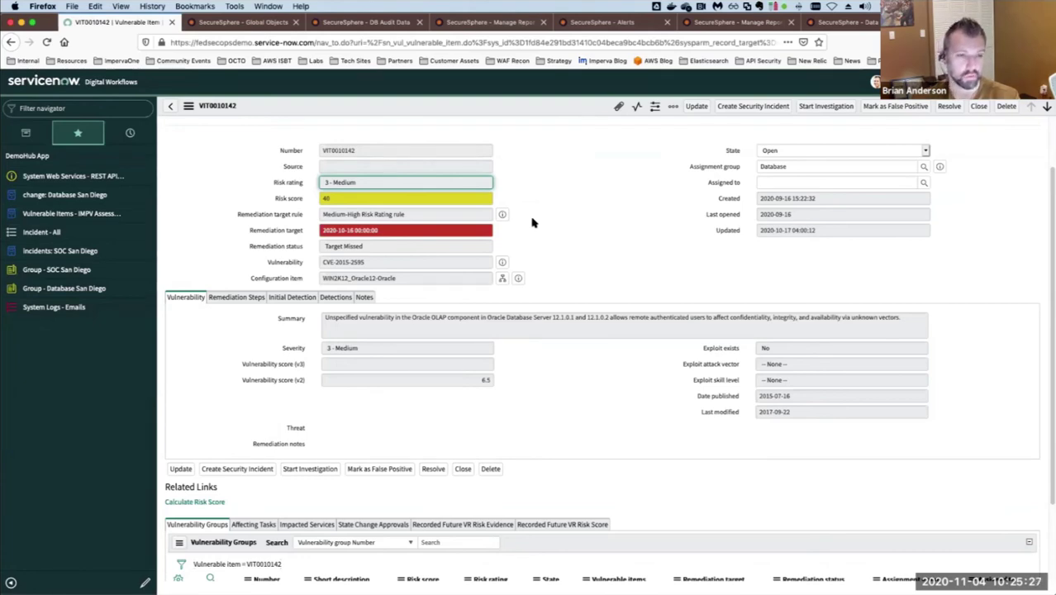
pyautogui.scroll(2, 532, 223)
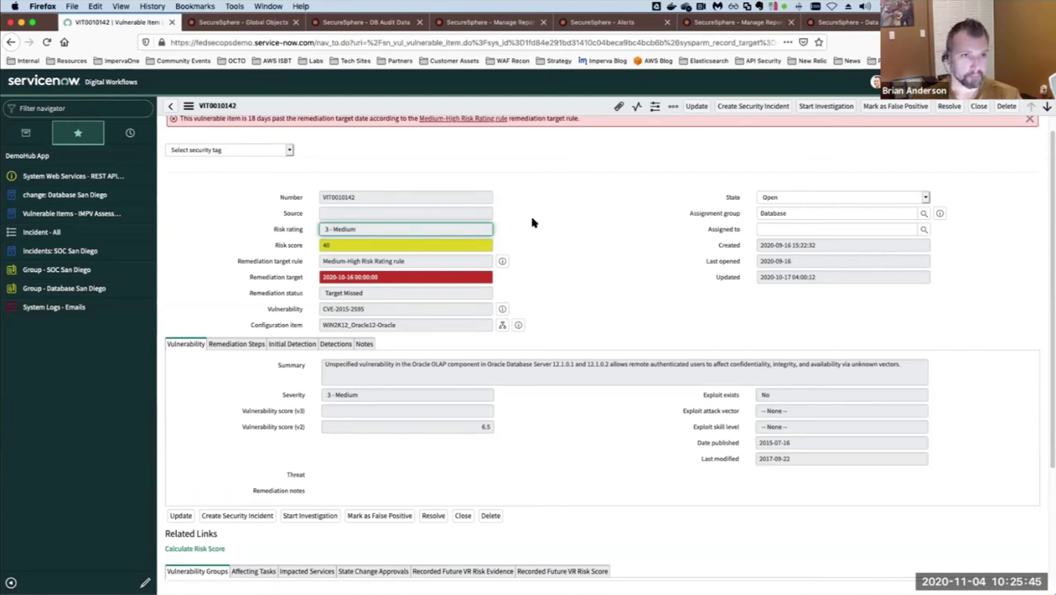
pyautogui.scroll(1, 532, 221)
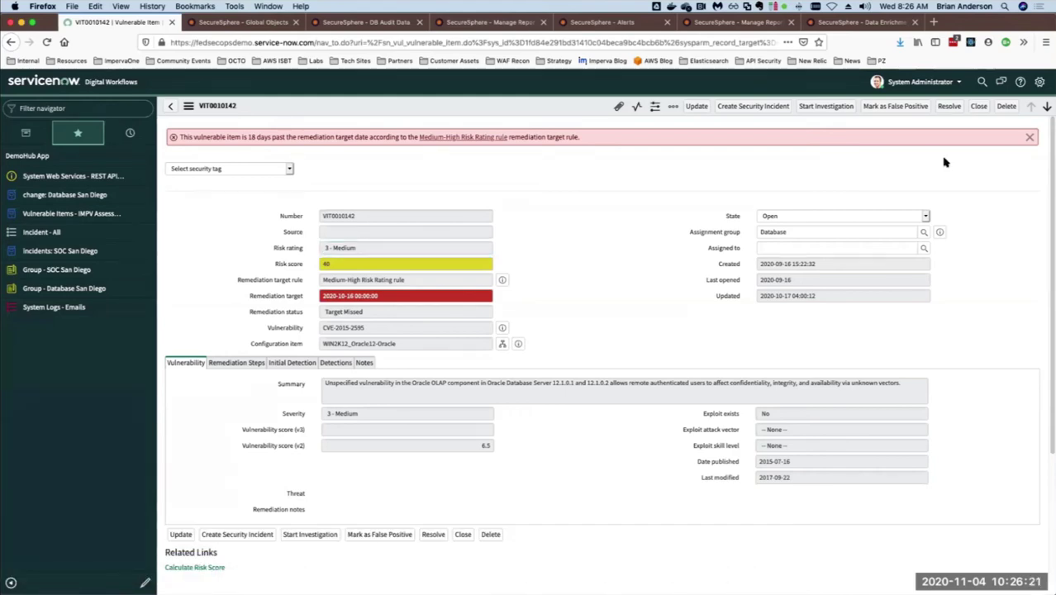
# Step: Load github.com/imperva/ in a new browser tab and look over Imperva's repository list
pyautogui.press('super+t')
pyautogui.write('github.com/')
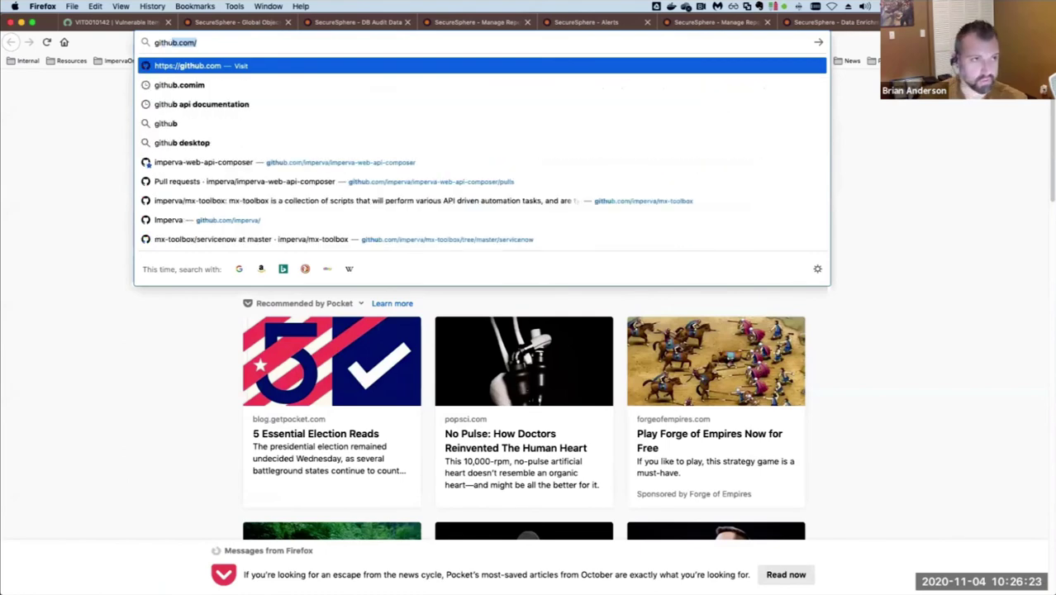
pyautogui.write('imperva/')
pyautogui.press('Return')
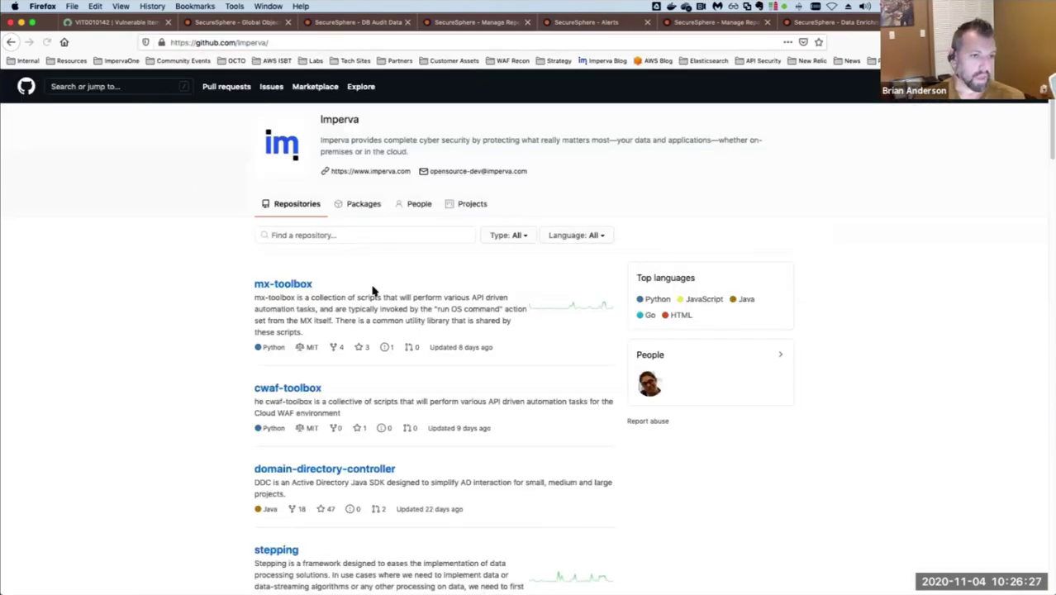
pyautogui.scroll(-5, 319, 287)
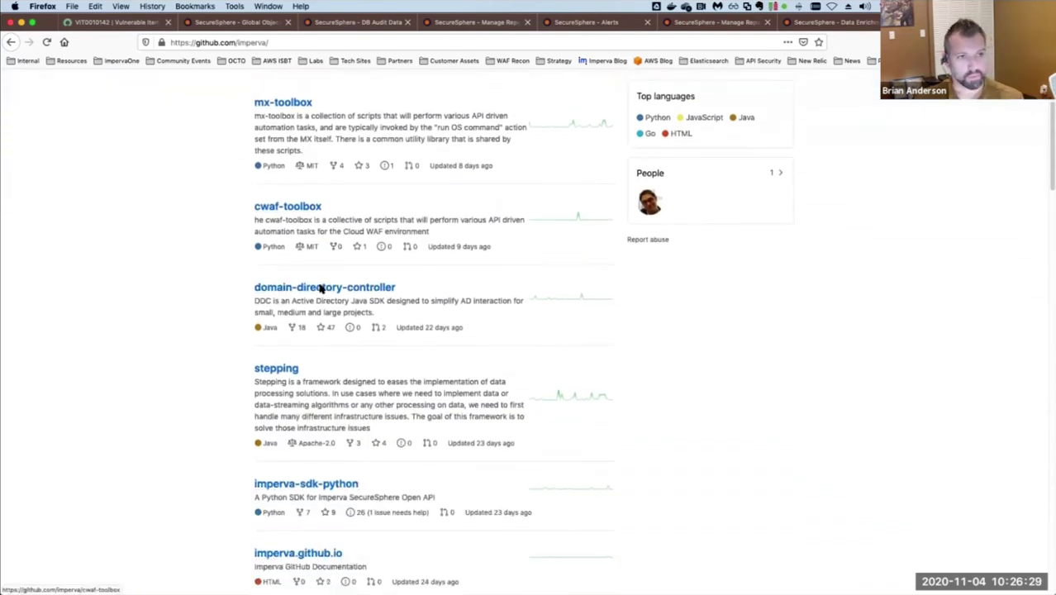
pyautogui.scroll(5, 318, 285)
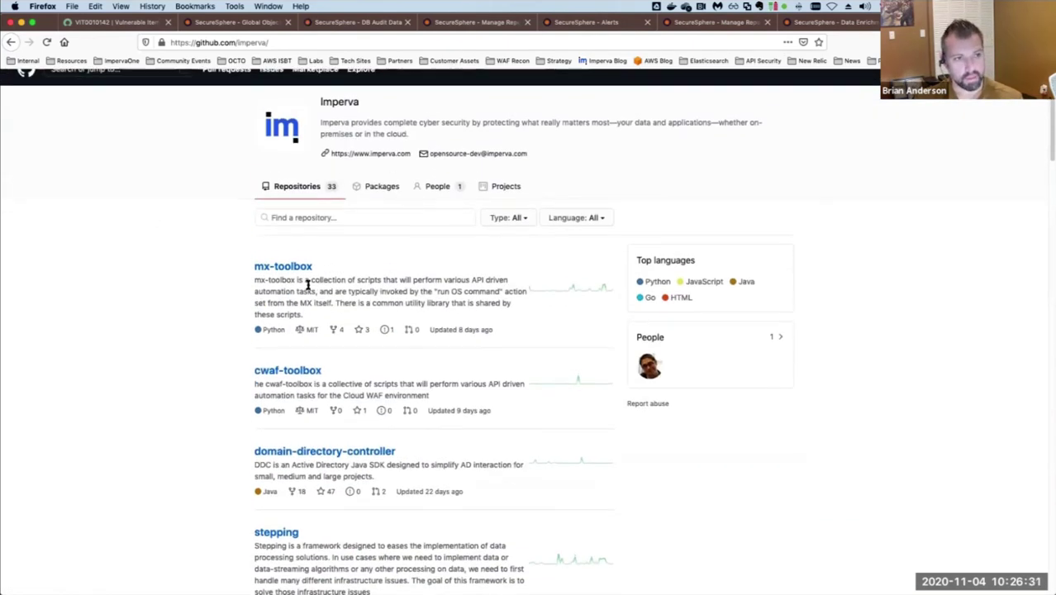
# Step: Open the mx-toolbox repository's servicenow folder and read the integration use cases in its README
pyautogui.moveTo(243, 269); pyautogui.dragTo(311, 267)
pyautogui.click(291, 268)
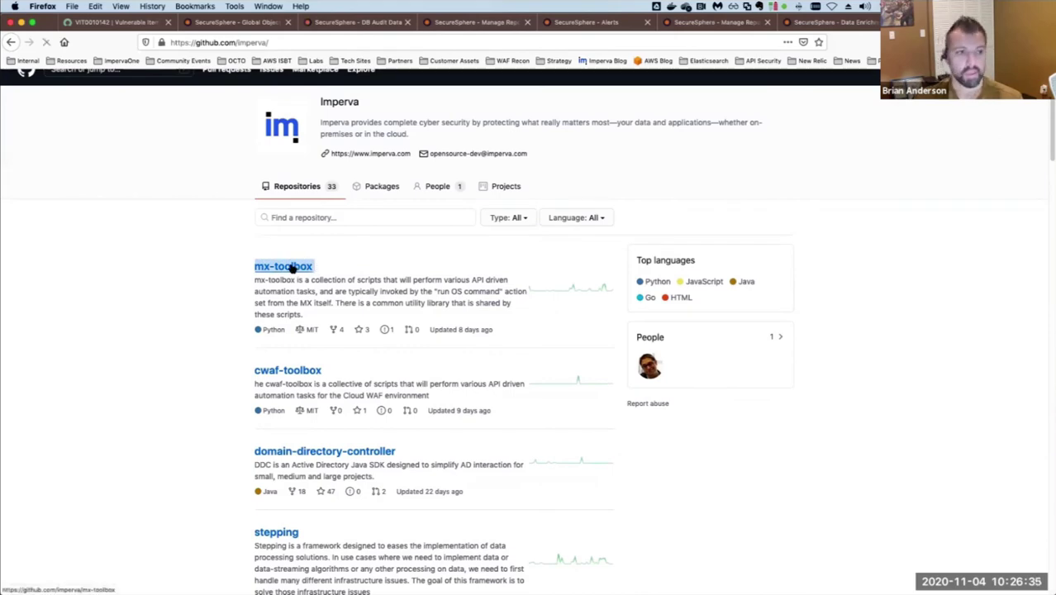
pyautogui.scroll(-3, 170, 278)
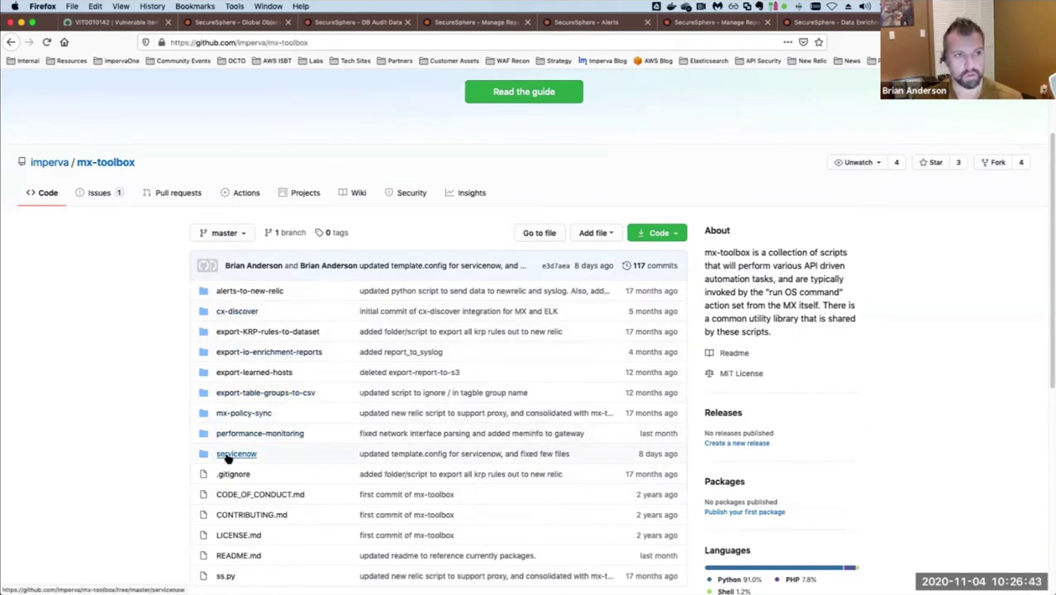
pyautogui.click(236, 453)
pyautogui.scroll(-1, 136, 361)
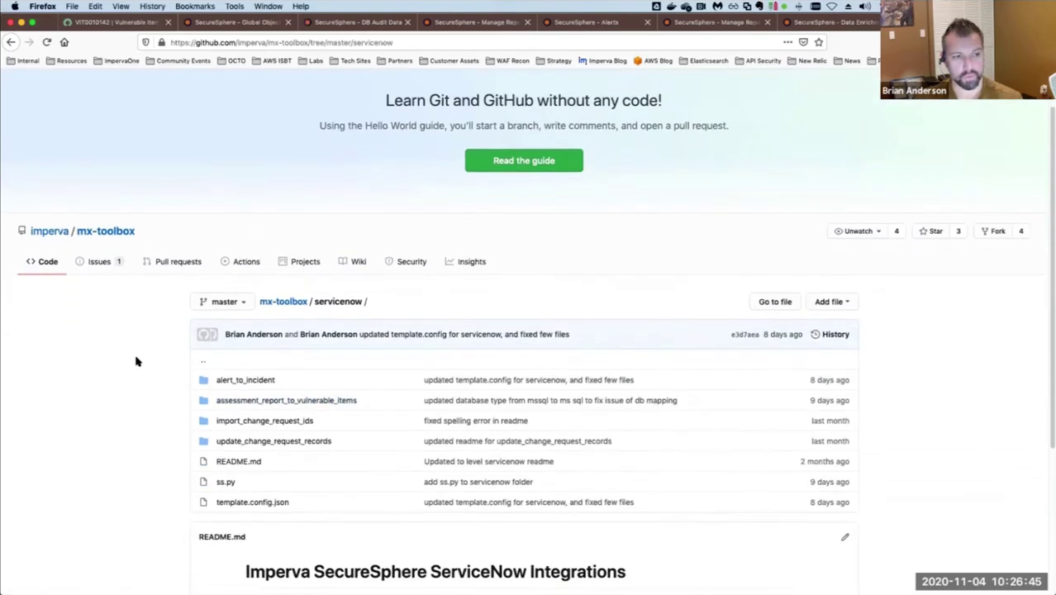
pyautogui.scroll(-2, 136, 361)
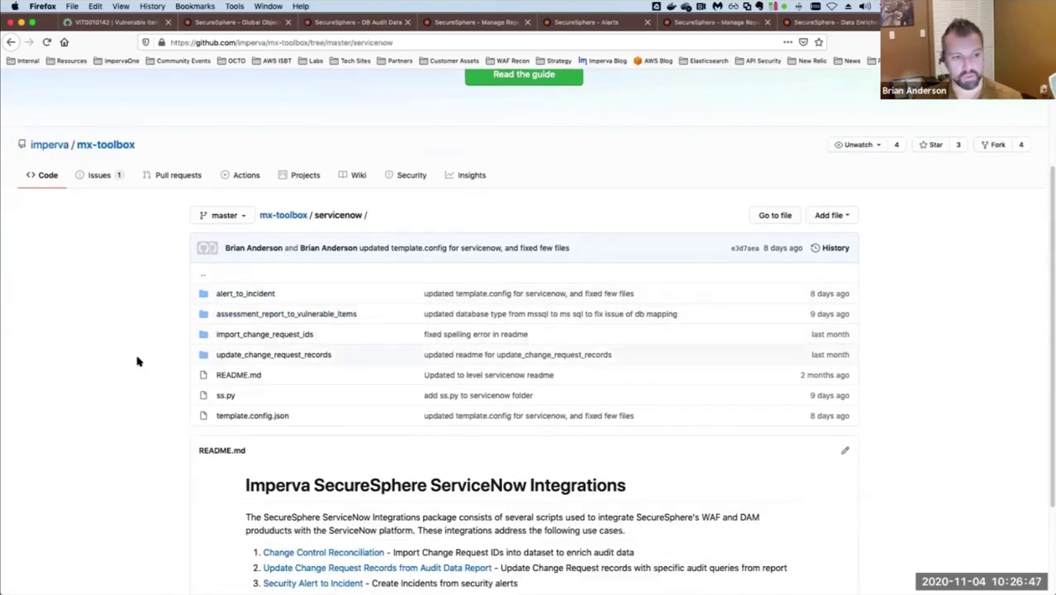
pyautogui.scroll(-3, 137, 361)
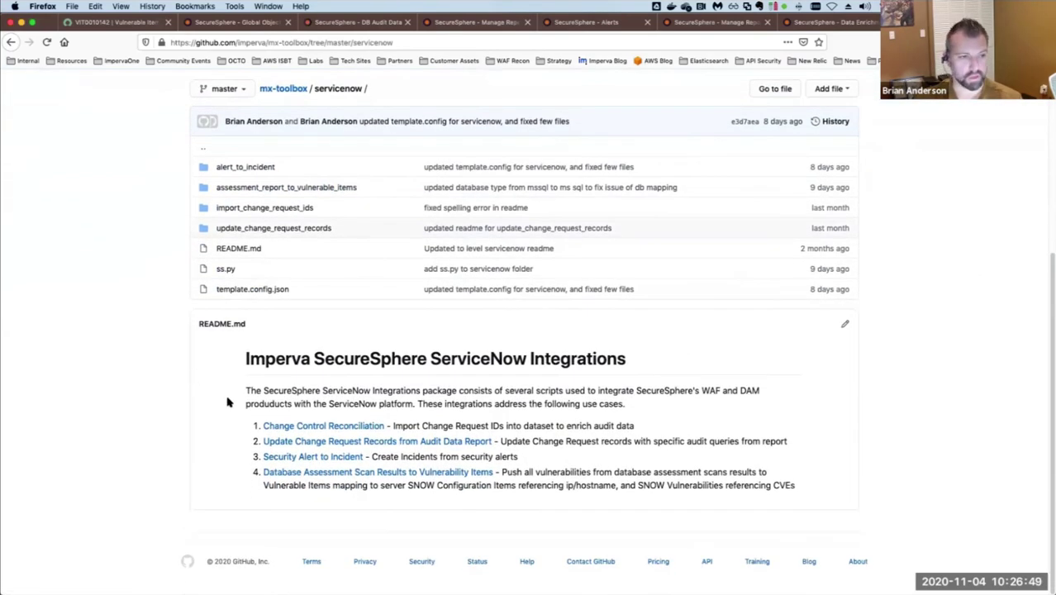
# Step: Open the Change Control Reconciliation guide and read through its setup instructions for importing change request IDs
pyautogui.click(314, 428)
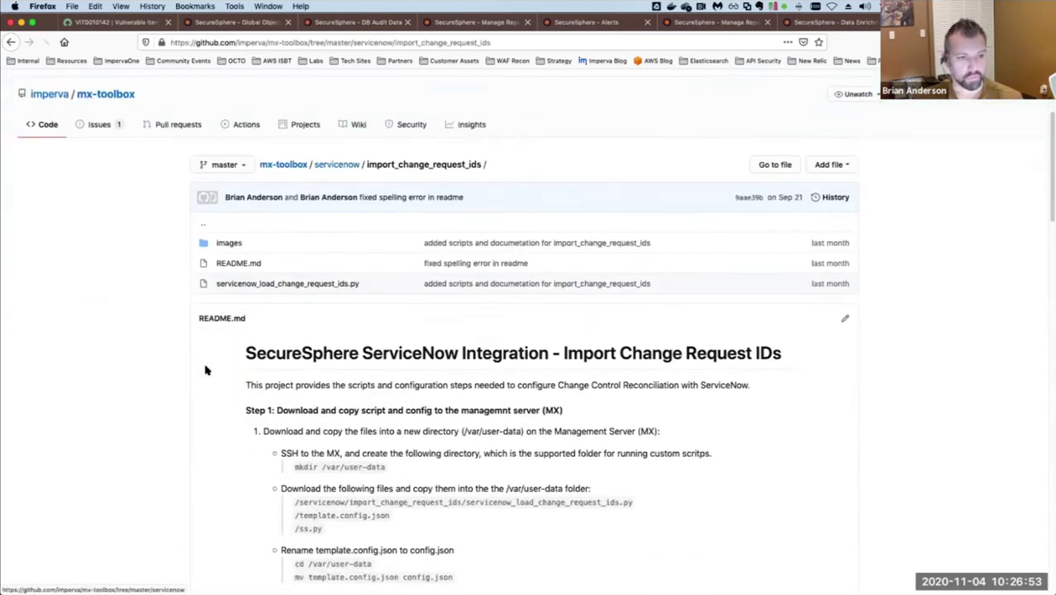
pyautogui.scroll(-10, 206, 370)
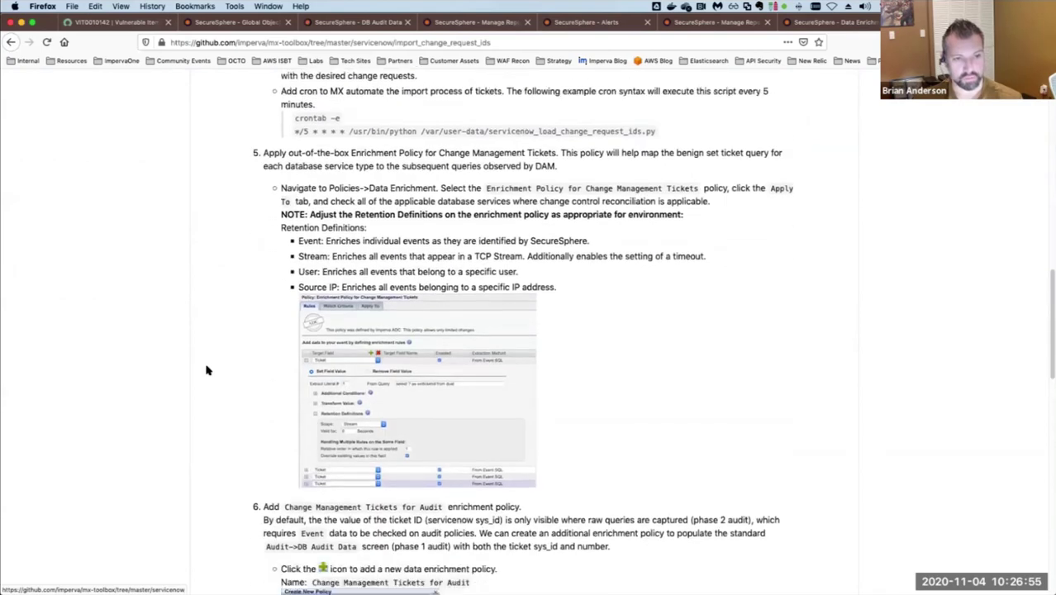
pyautogui.scroll(-2, 206, 370)
pyautogui.scroll(-3, 207, 371)
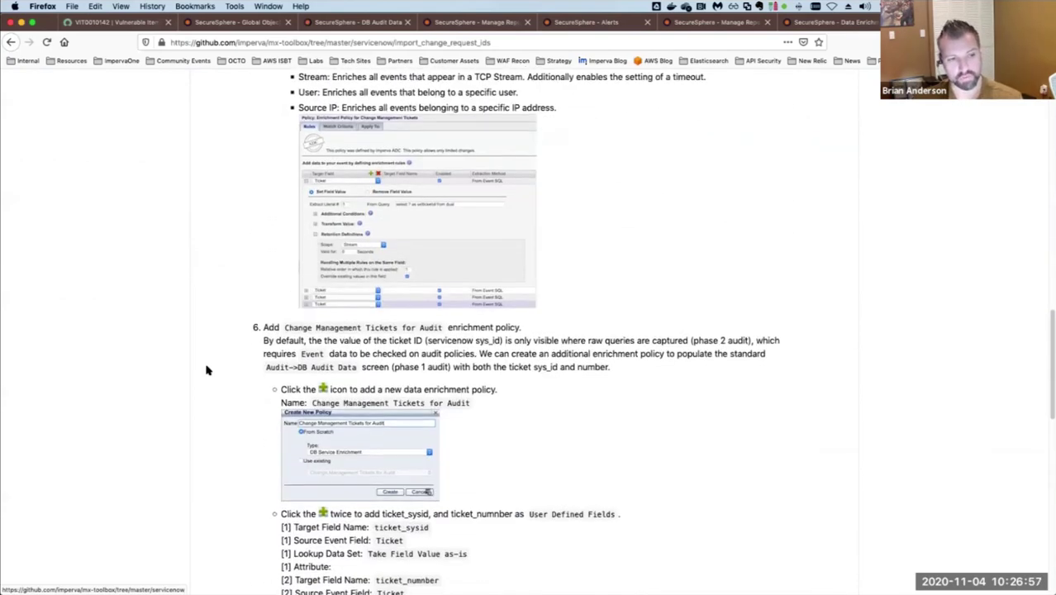
# Step: Read the guide's section on adding the Change Management Tickets for Audit enrichment policy, through to the start of its configuration options
pyautogui.scroll(-4, 207, 370)
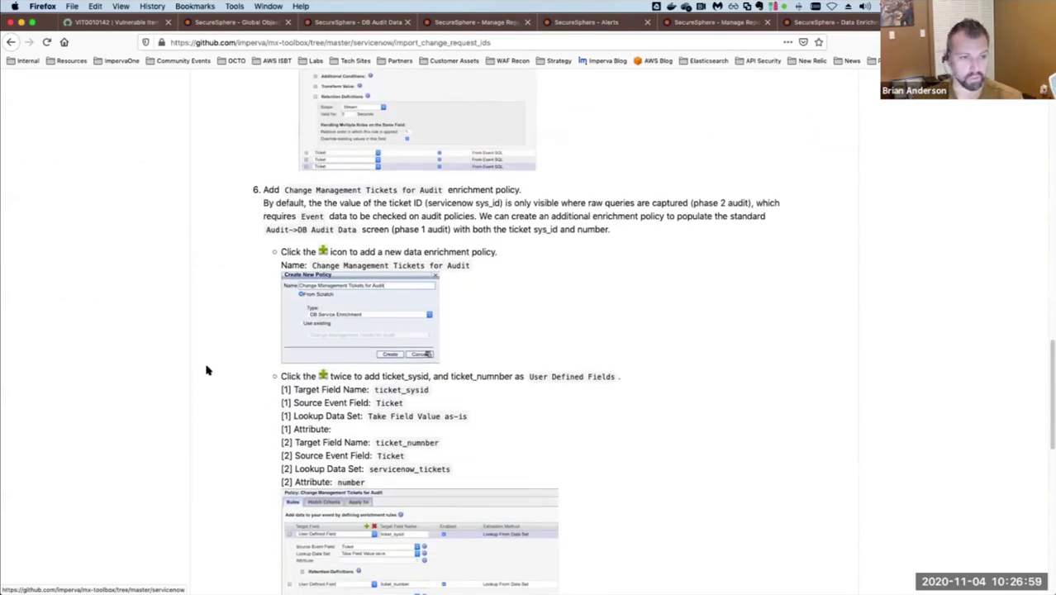
pyautogui.scroll(-7, 207, 370)
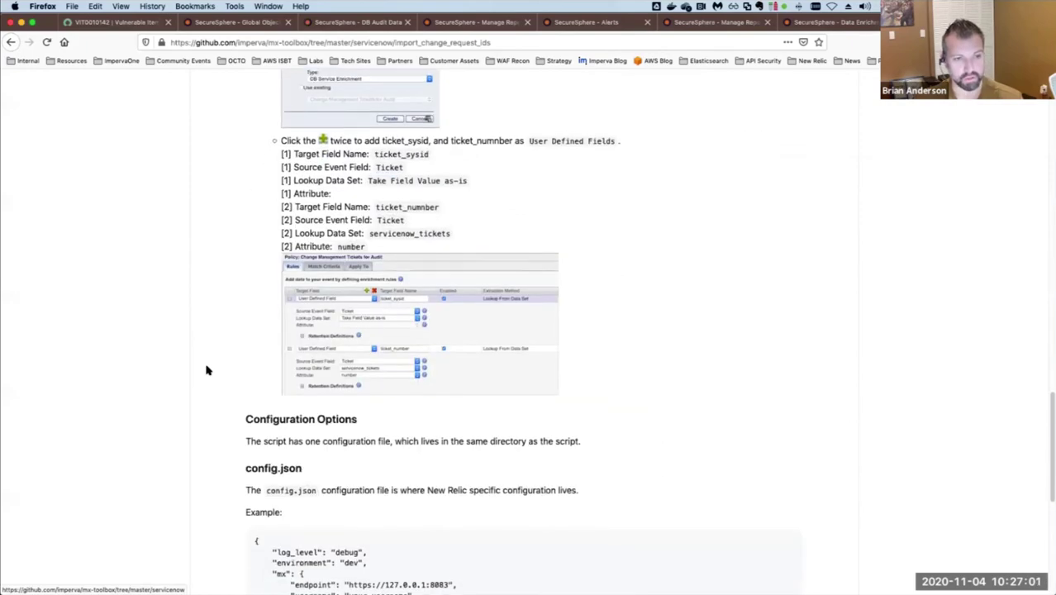
pyautogui.scroll(13, 207, 371)
pyautogui.scroll(20, 206, 370)
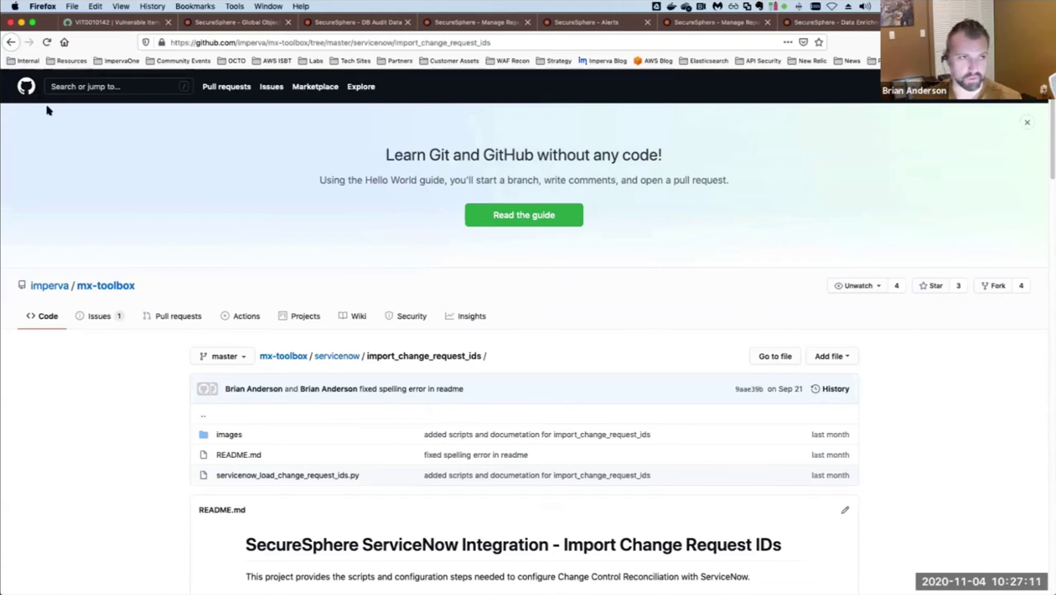
# Step: Return to the mx-toolbox repository's servicenow folder and copy its web address
pyautogui.click(10, 42)
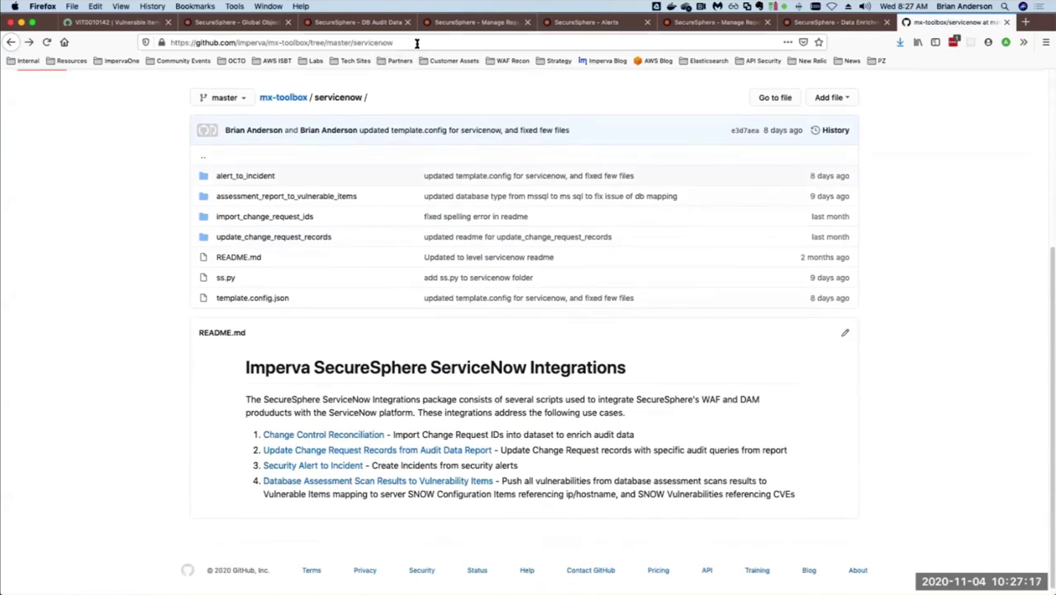
pyautogui.click(364, 42)
pyautogui.press('super+c')
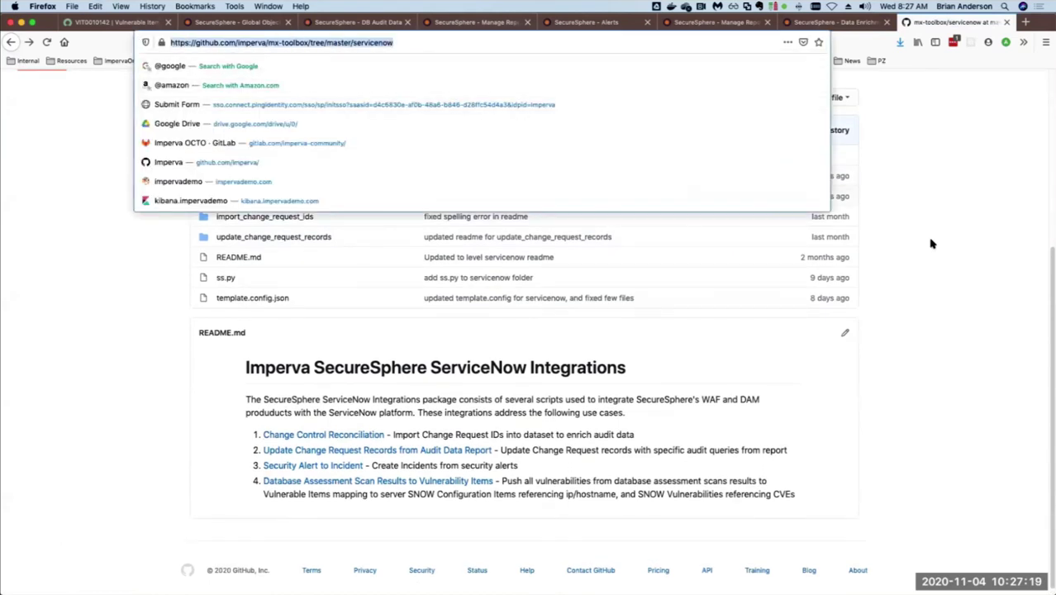
pyautogui.click(941, 510)
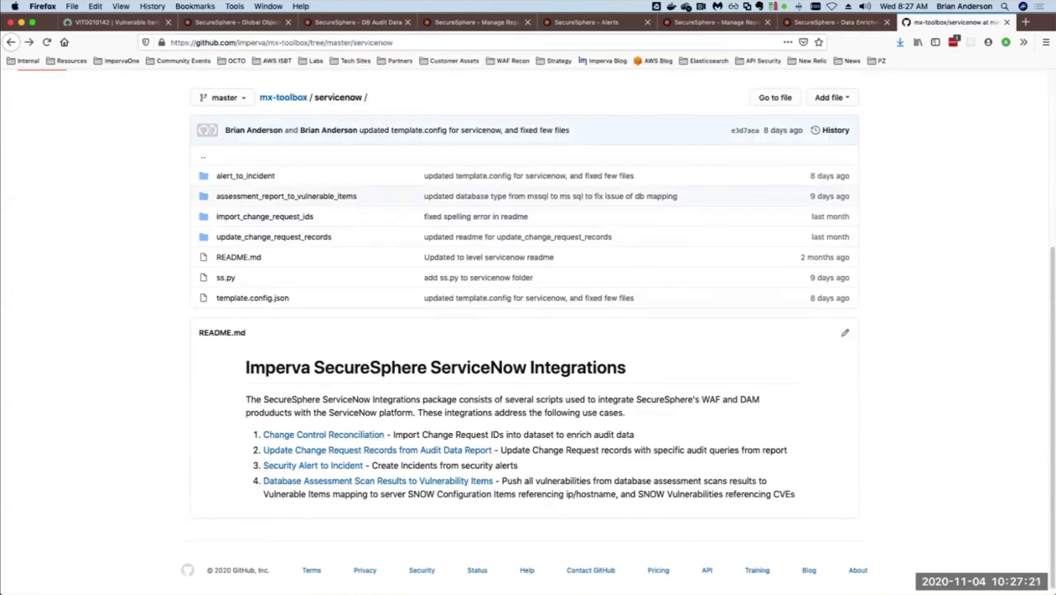